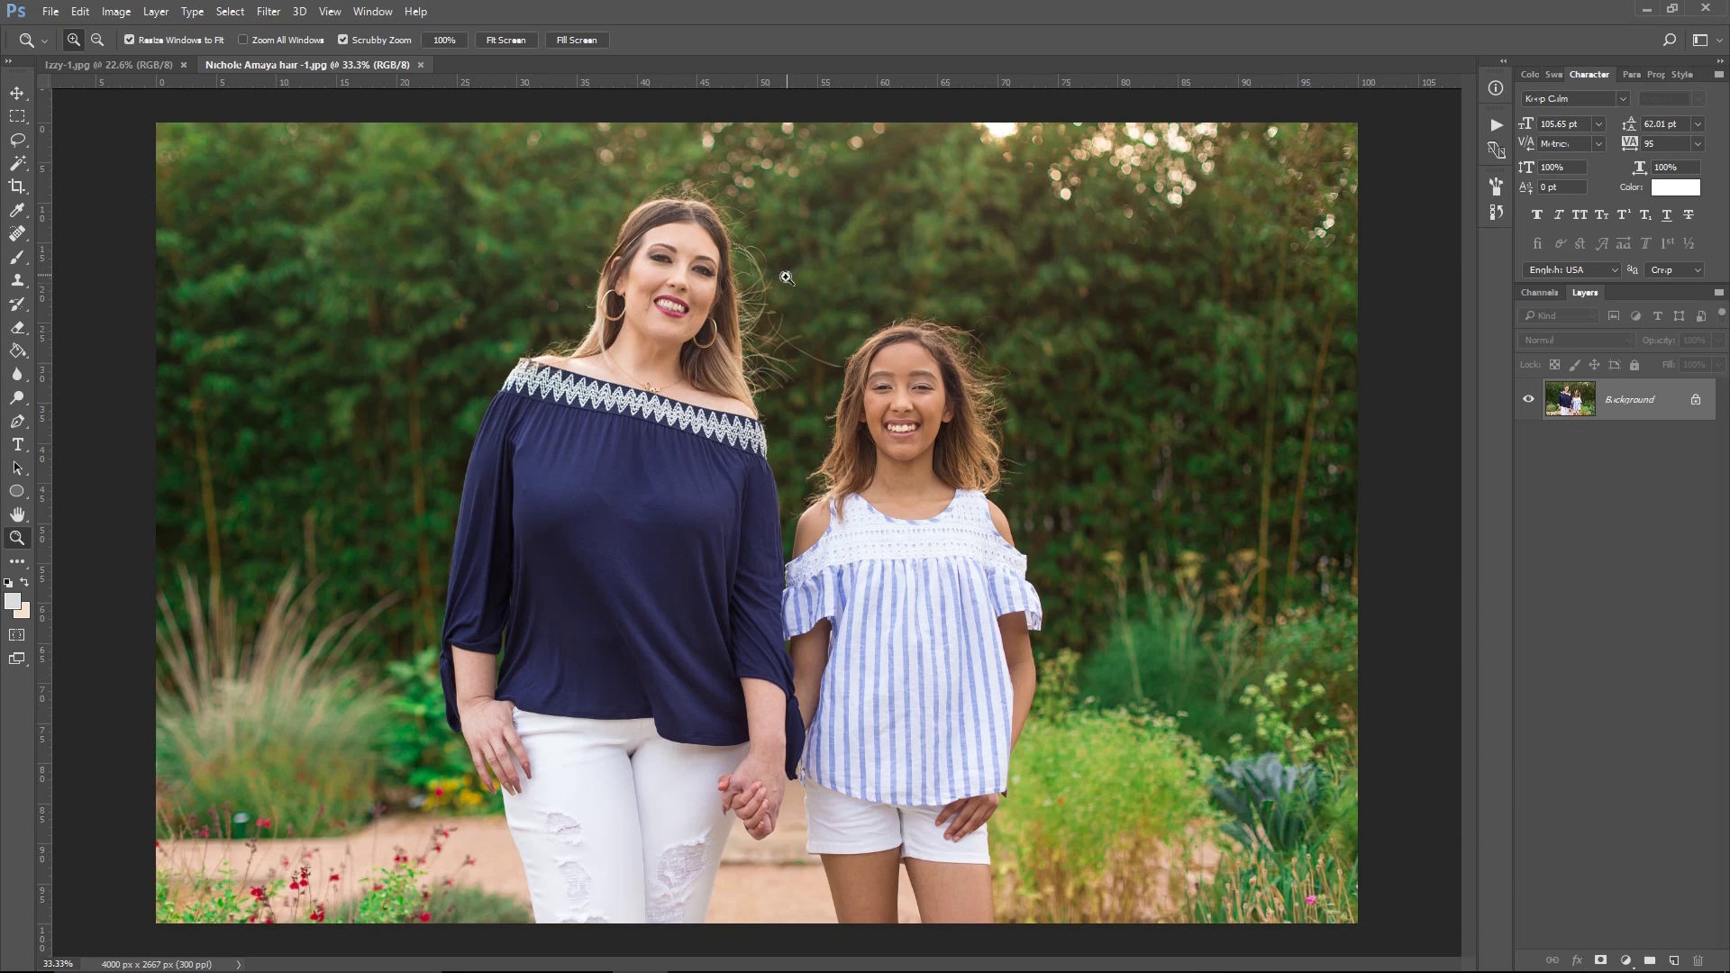
# Try to cover the flyaway hairs beside the woman's face with cloned background using the Clone Stamp.
pyautogui.moveTo(784, 274); pyautogui.dragTo(851, 281)
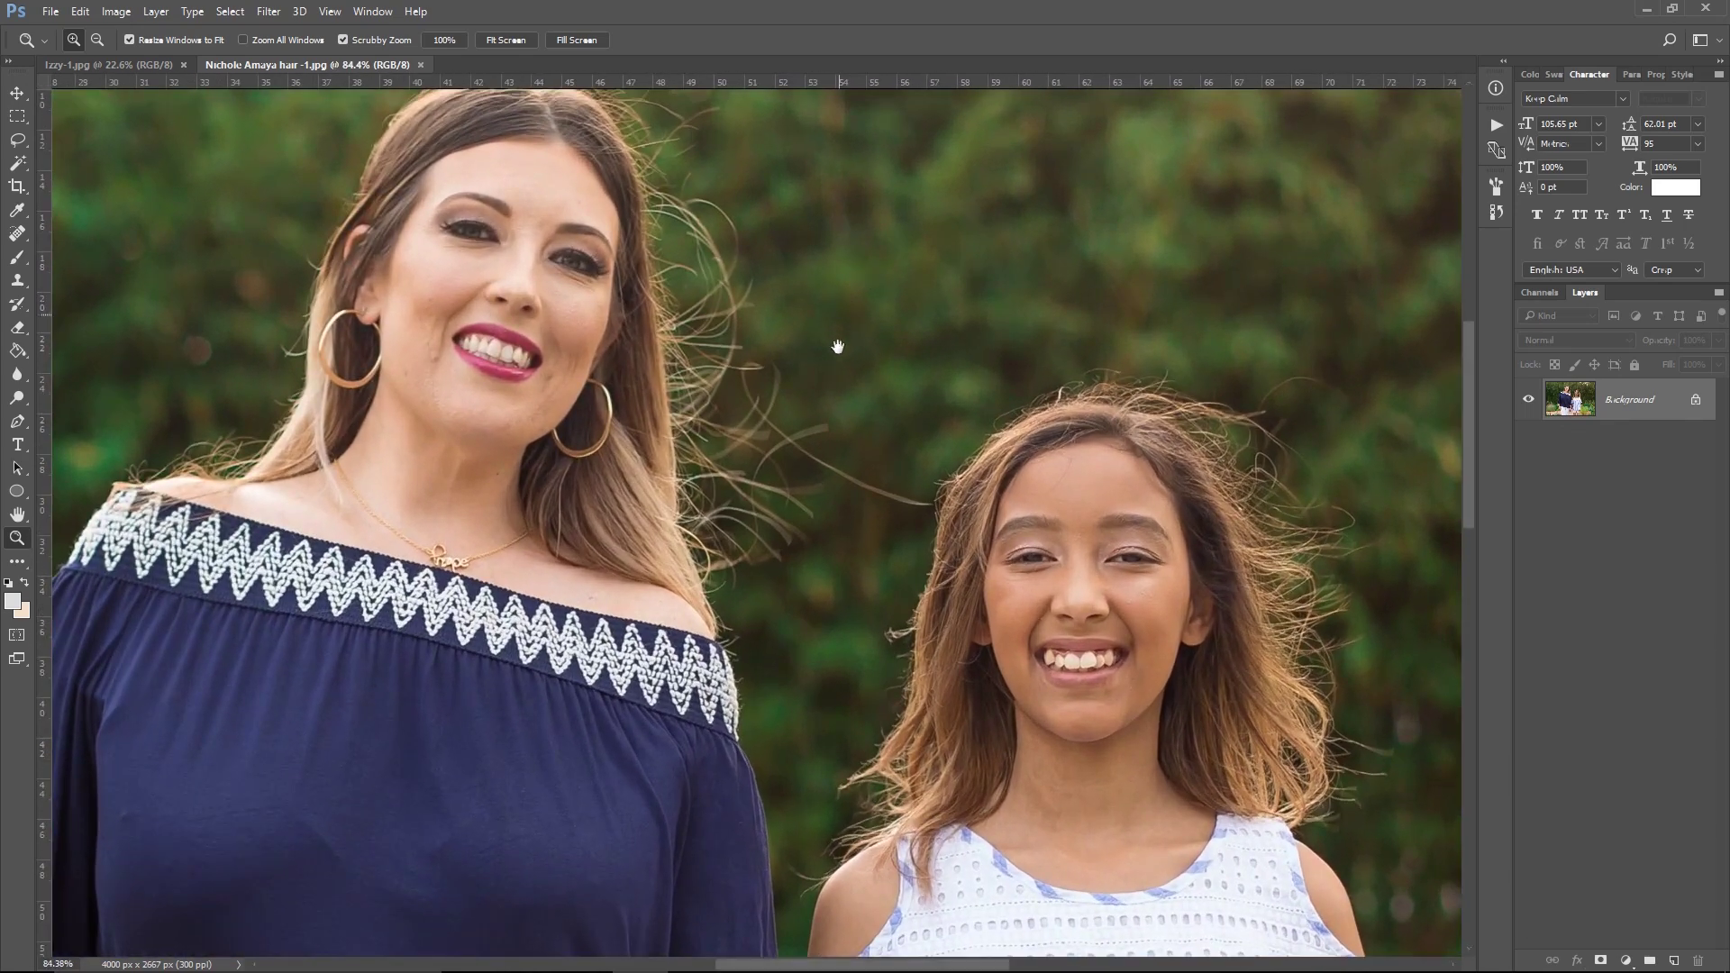
pyautogui.moveTo(834, 351); pyautogui.dragTo(823, 409)
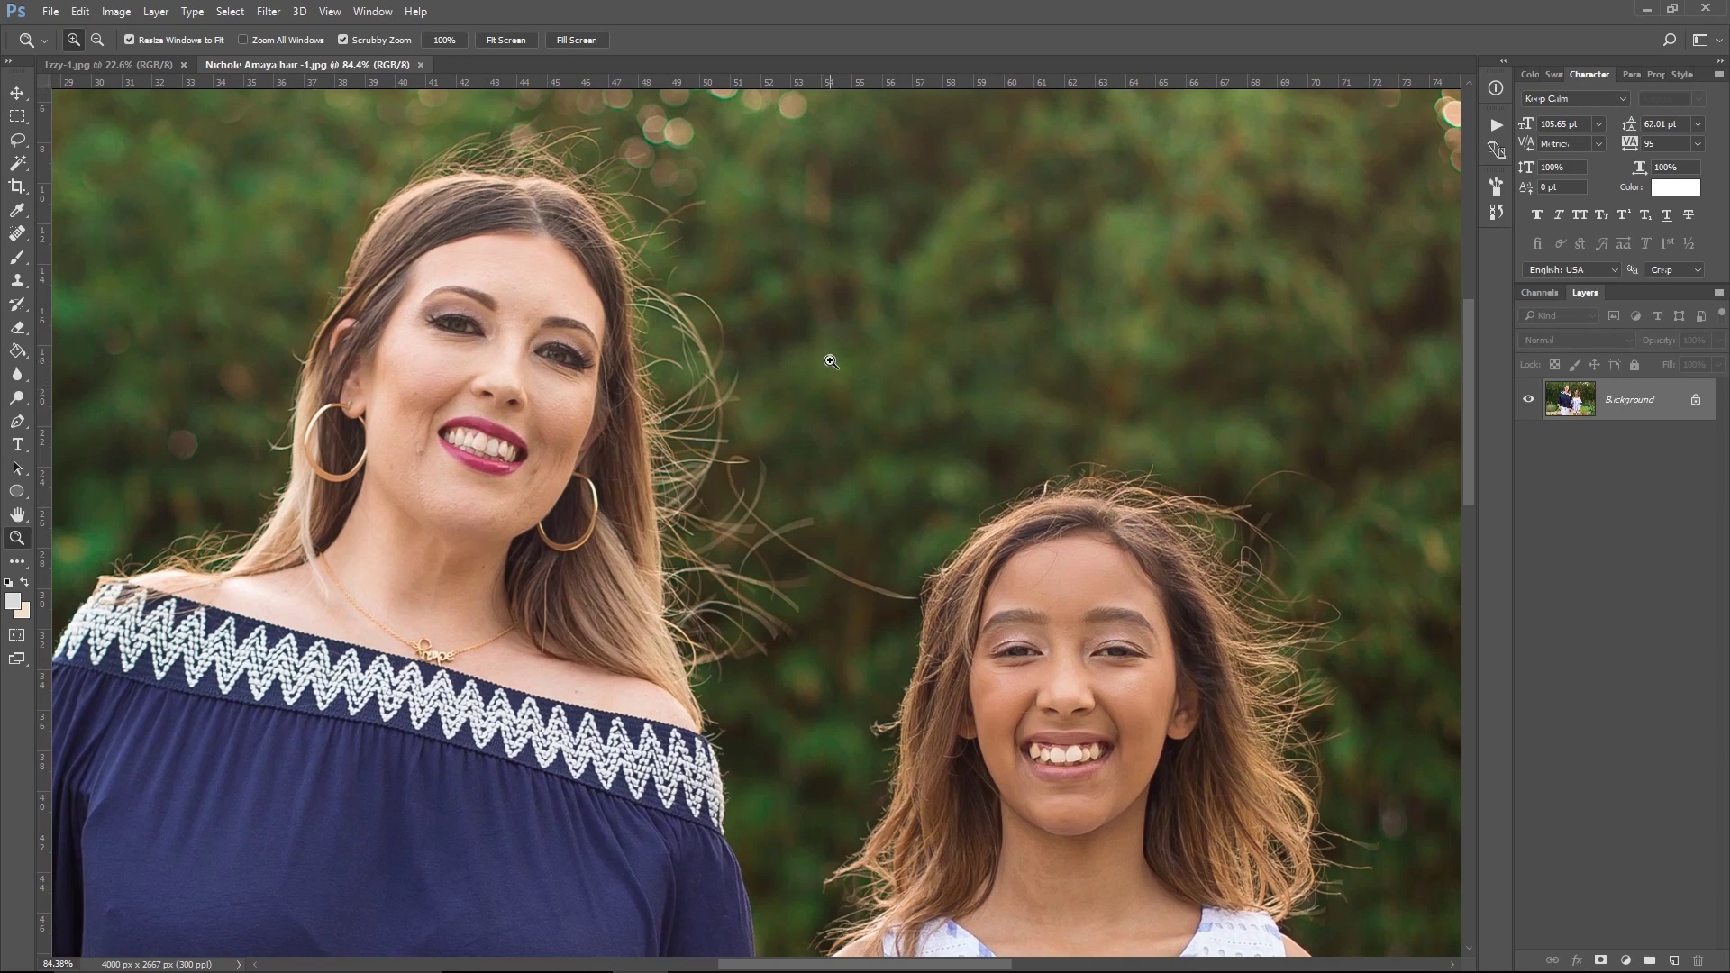
pyautogui.press('s')
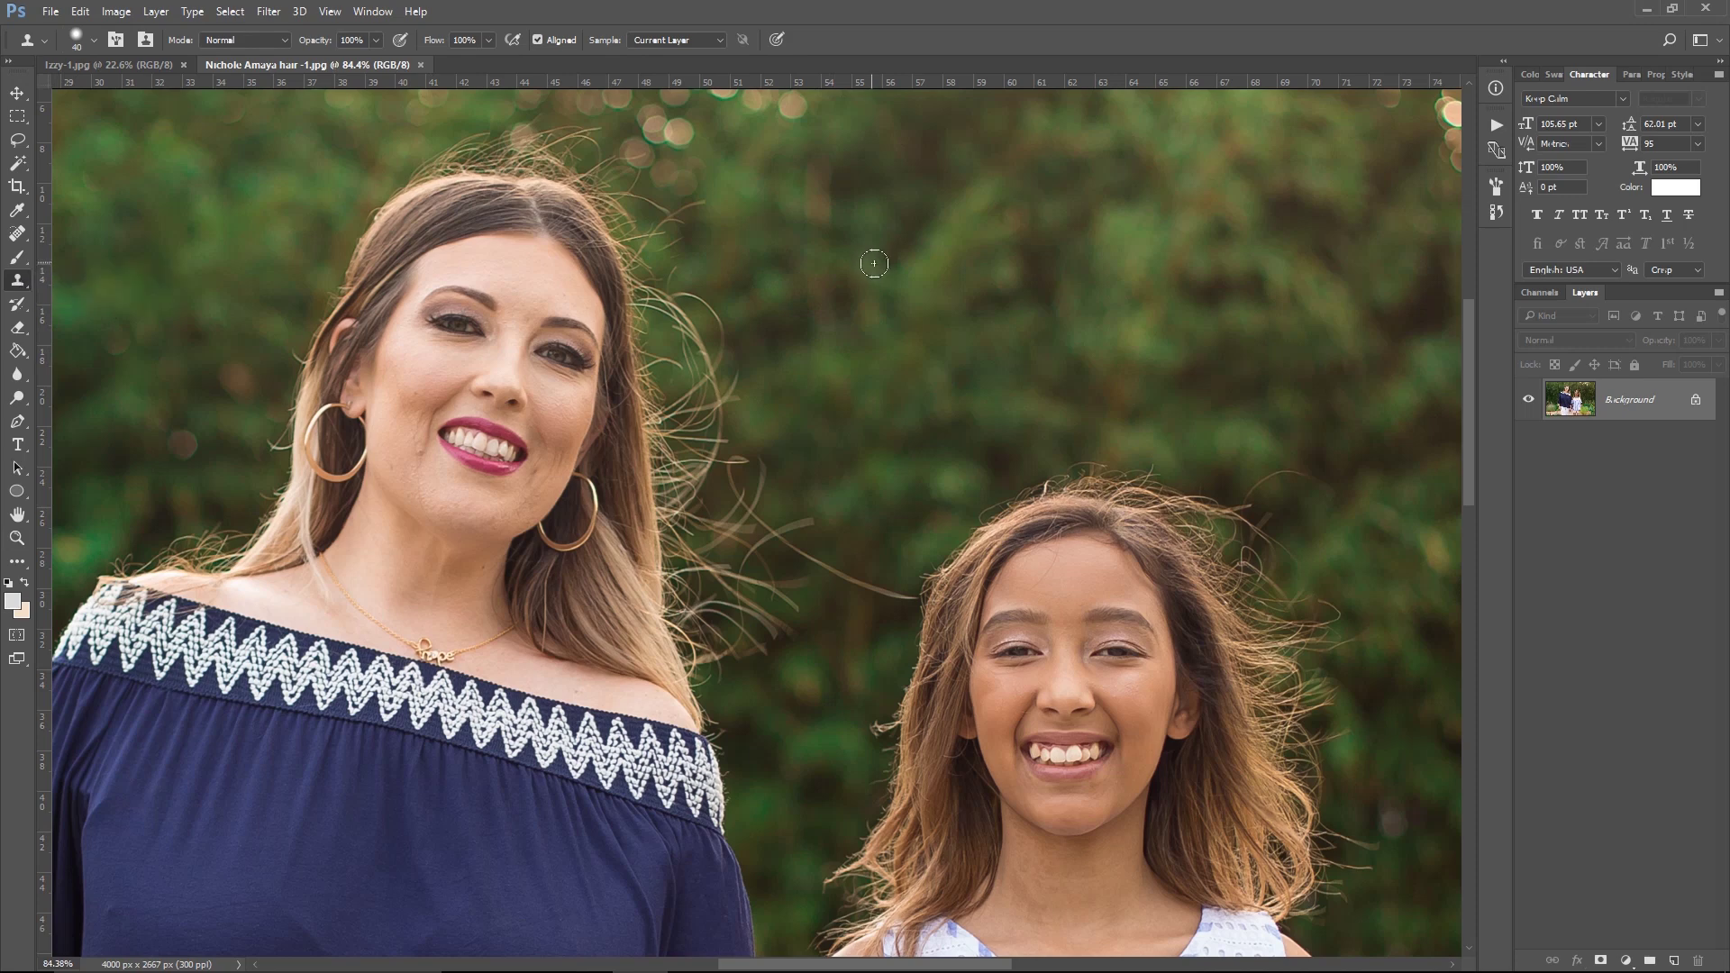
pyautogui.press('alt')
pyautogui.moveTo(664, 325)
pyautogui.mouseDown()
pyautogui.moveTo(684, 412)
pyautogui.moveTo(707, 410)
pyautogui.moveTo(713, 368)
pyautogui.moveTo(698, 347)
pyautogui.moveTo(701, 487)
pyautogui.moveTo(666, 417)
pyautogui.moveTo(676, 534)
pyautogui.moveTo(736, 473)
pyautogui.moveTo(744, 398)
pyautogui.moveTo(677, 288)
pyautogui.moveTo(664, 321)
pyautogui.moveTo(631, 207)
pyautogui.moveTo(674, 186)
pyautogui.moveTo(675, 235)
pyautogui.moveTo(587, 171)
pyautogui.moveTo(638, 209)
pyautogui.moveTo(601, 154)
pyautogui.moveTo(716, 237)
pyautogui.moveTo(641, 153)
pyautogui.moveTo(692, 191)
pyautogui.moveTo(659, 229)
pyautogui.moveTo(632, 220)
pyautogui.moveTo(653, 262)
pyautogui.moveTo(616, 208)
pyautogui.moveTo(673, 354)
pyautogui.moveTo(678, 440)
pyautogui.moveTo(743, 321)
pyautogui.moveTo(733, 261)
pyautogui.moveTo(734, 381)
pyautogui.mouseUp()
pyautogui.moveTo(734, 494)
pyautogui.mouseDown()
pyautogui.moveTo(749, 386)
pyautogui.moveTo(776, 343)
pyautogui.moveTo(748, 382)
pyautogui.moveTo(776, 414)
pyautogui.mouseUp()
pyautogui.hotkey('ctrl', 'z')
# Try to clone sampled green background over the long stray strands between the woman and the girl.
pyautogui.press('z')
pyautogui.click(887, 537)
pyautogui.click(886, 537)
pyautogui.press('s')
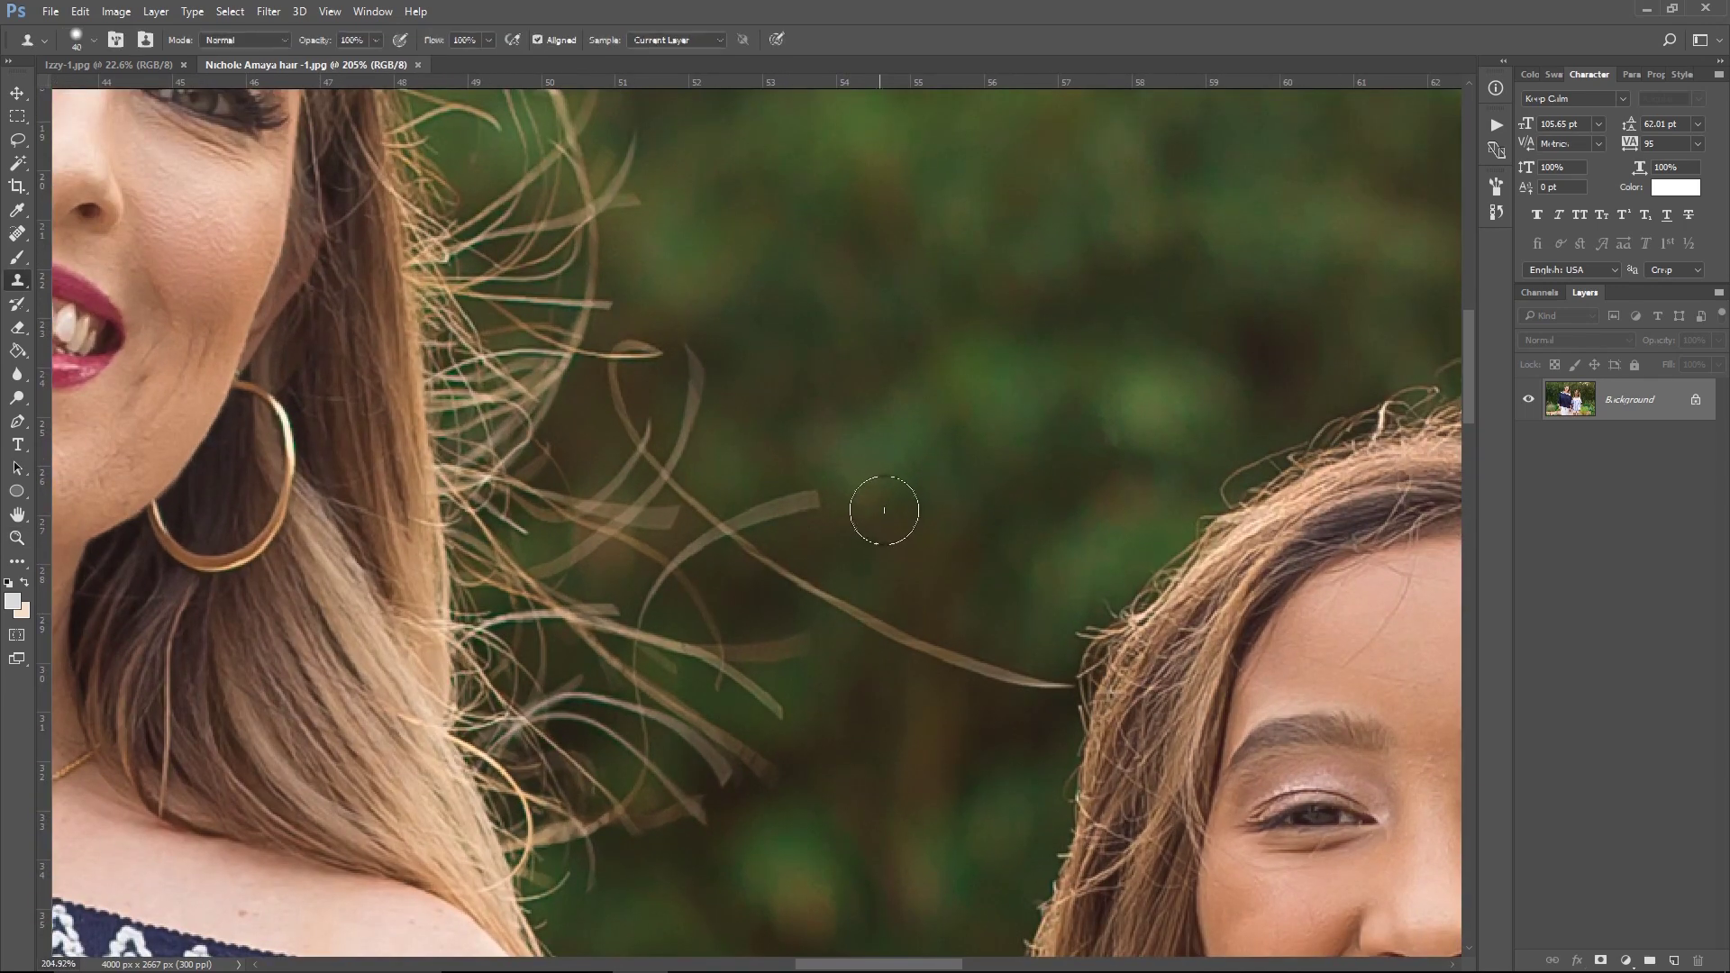
pyautogui.keyDown('alt'); pyautogui.click(944, 384); pyautogui.keyUp('alt')
pyautogui.moveTo(884, 618)
pyautogui.mouseDown()
pyautogui.moveTo(776, 565)
pyautogui.moveTo(957, 663)
pyautogui.moveTo(1037, 678)
pyautogui.moveTo(837, 598)
pyautogui.moveTo(705, 494)
pyautogui.moveTo(804, 481)
pyautogui.moveTo(771, 504)
pyautogui.moveTo(712, 499)
pyautogui.moveTo(1041, 602)
pyautogui.moveTo(994, 694)
pyautogui.moveTo(864, 652)
pyautogui.moveTo(885, 565)
pyautogui.moveTo(925, 582)
pyautogui.moveTo(935, 702)
pyautogui.moveTo(923, 622)
pyautogui.mouseUp()
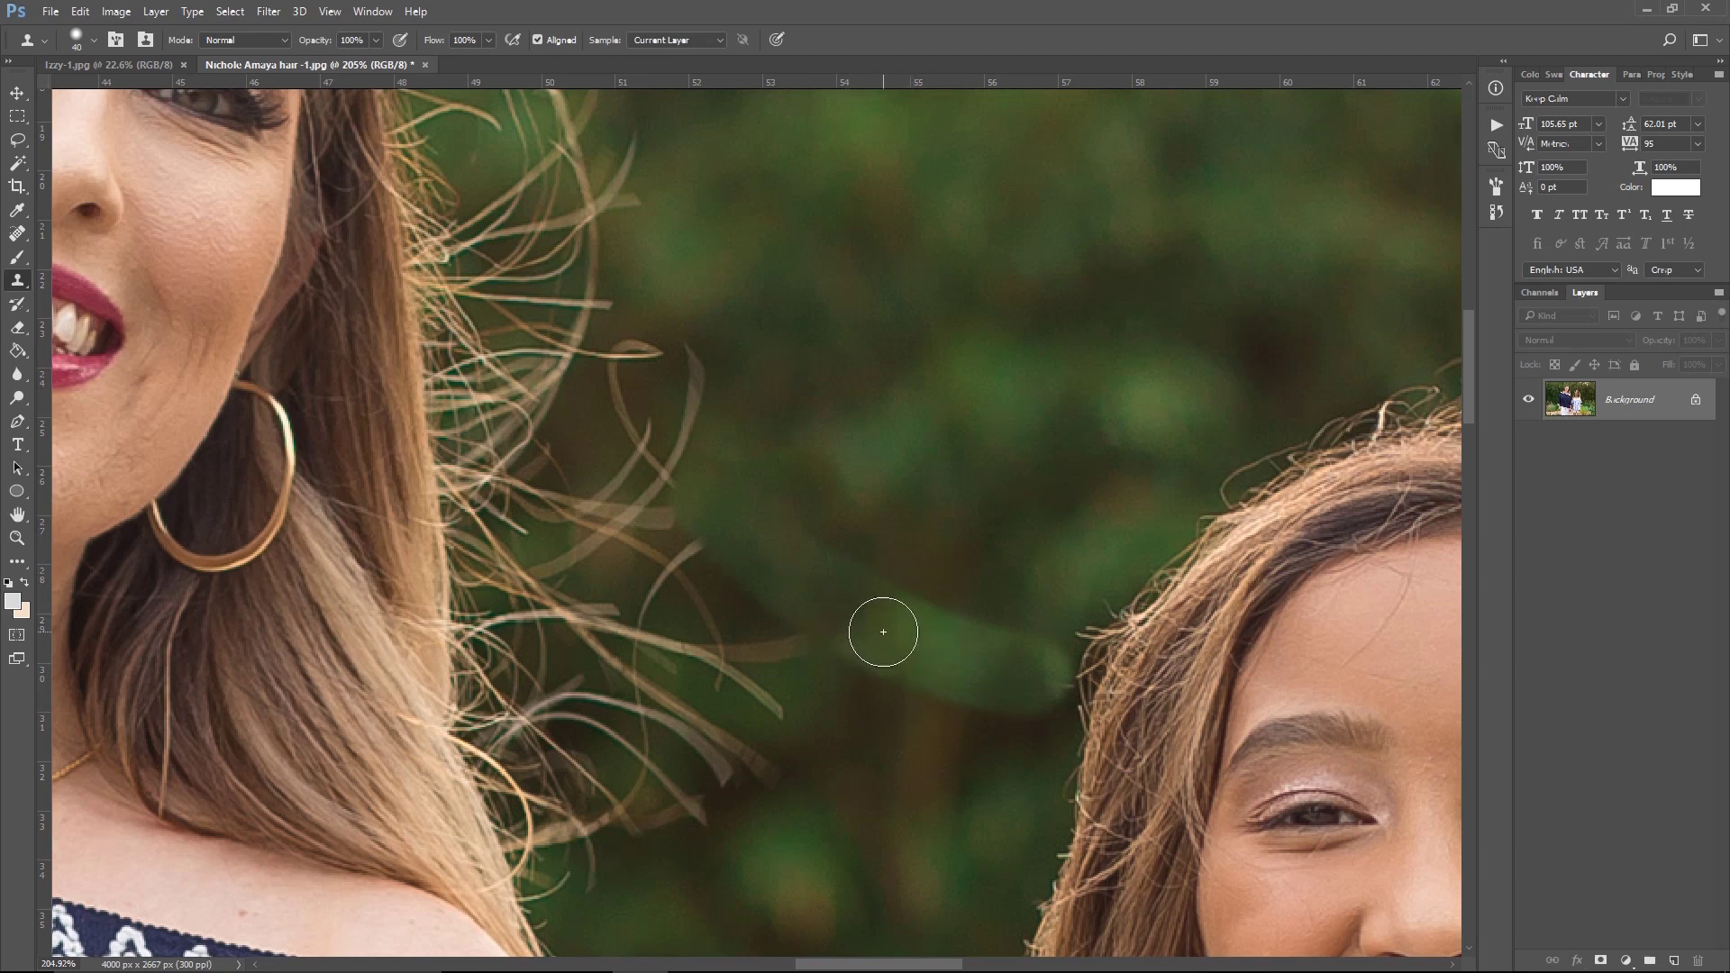
pyautogui.hotkey('ctrl', 'z')
# Activate the Spot Healing Brush Tool and enlarge its brush to 70.
pyautogui.press('z')
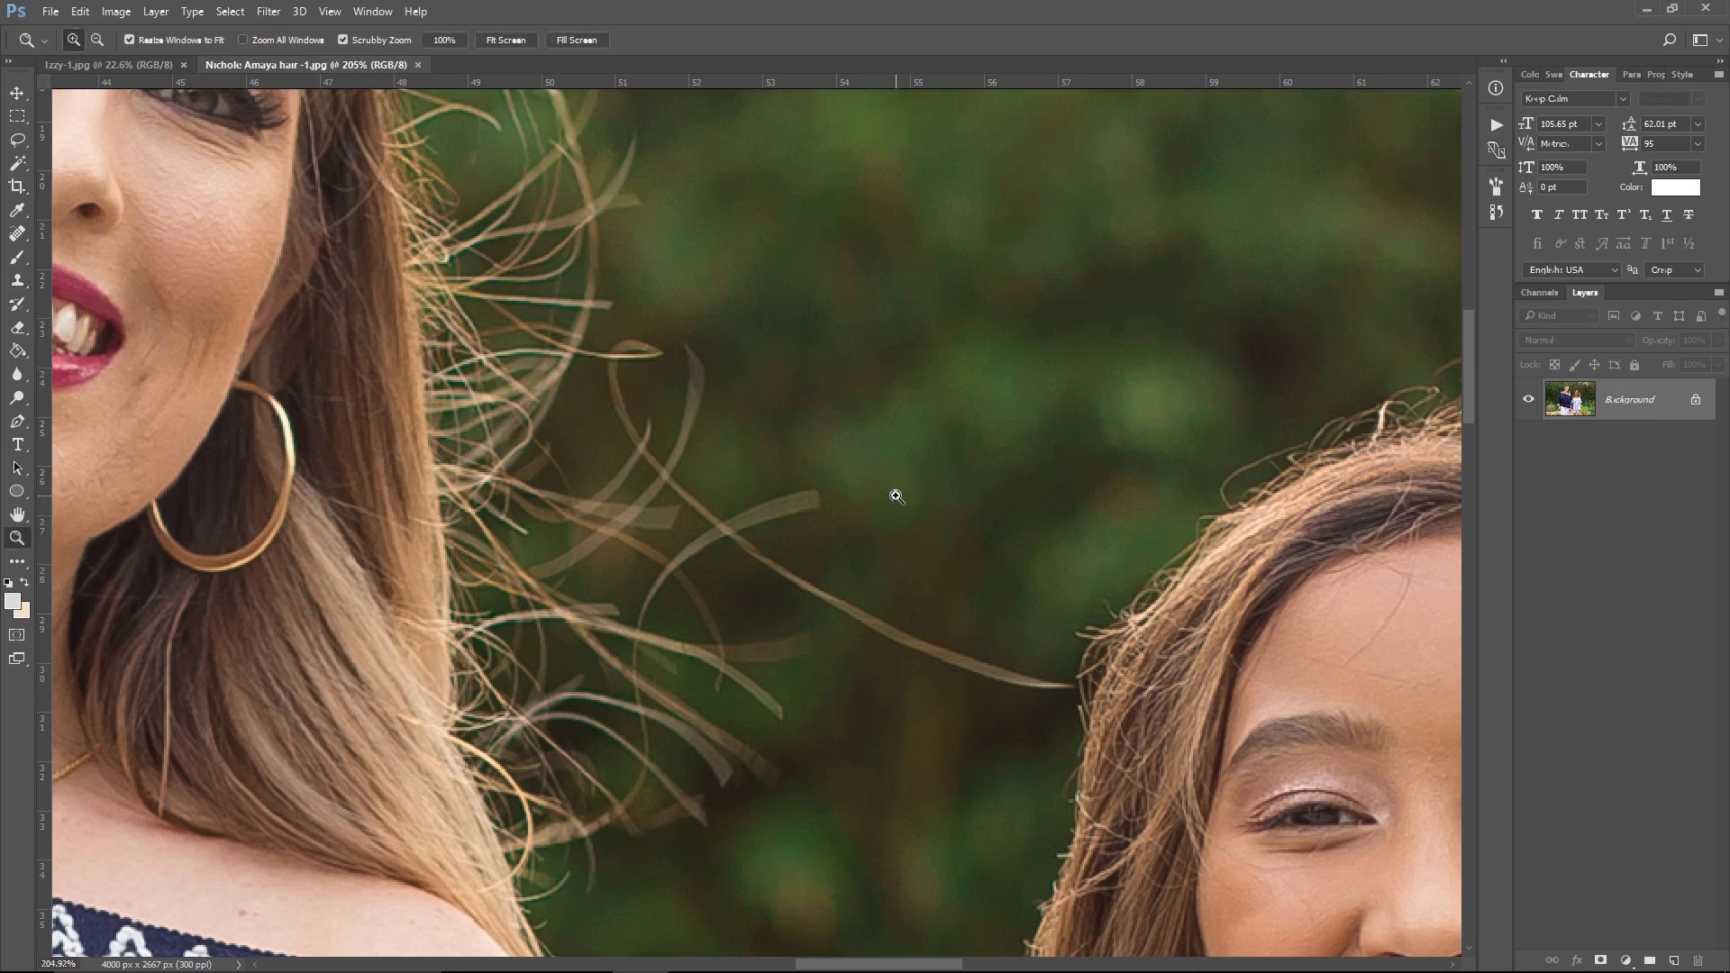
pyautogui.moveTo(895, 498); pyautogui.dragTo(824, 482)
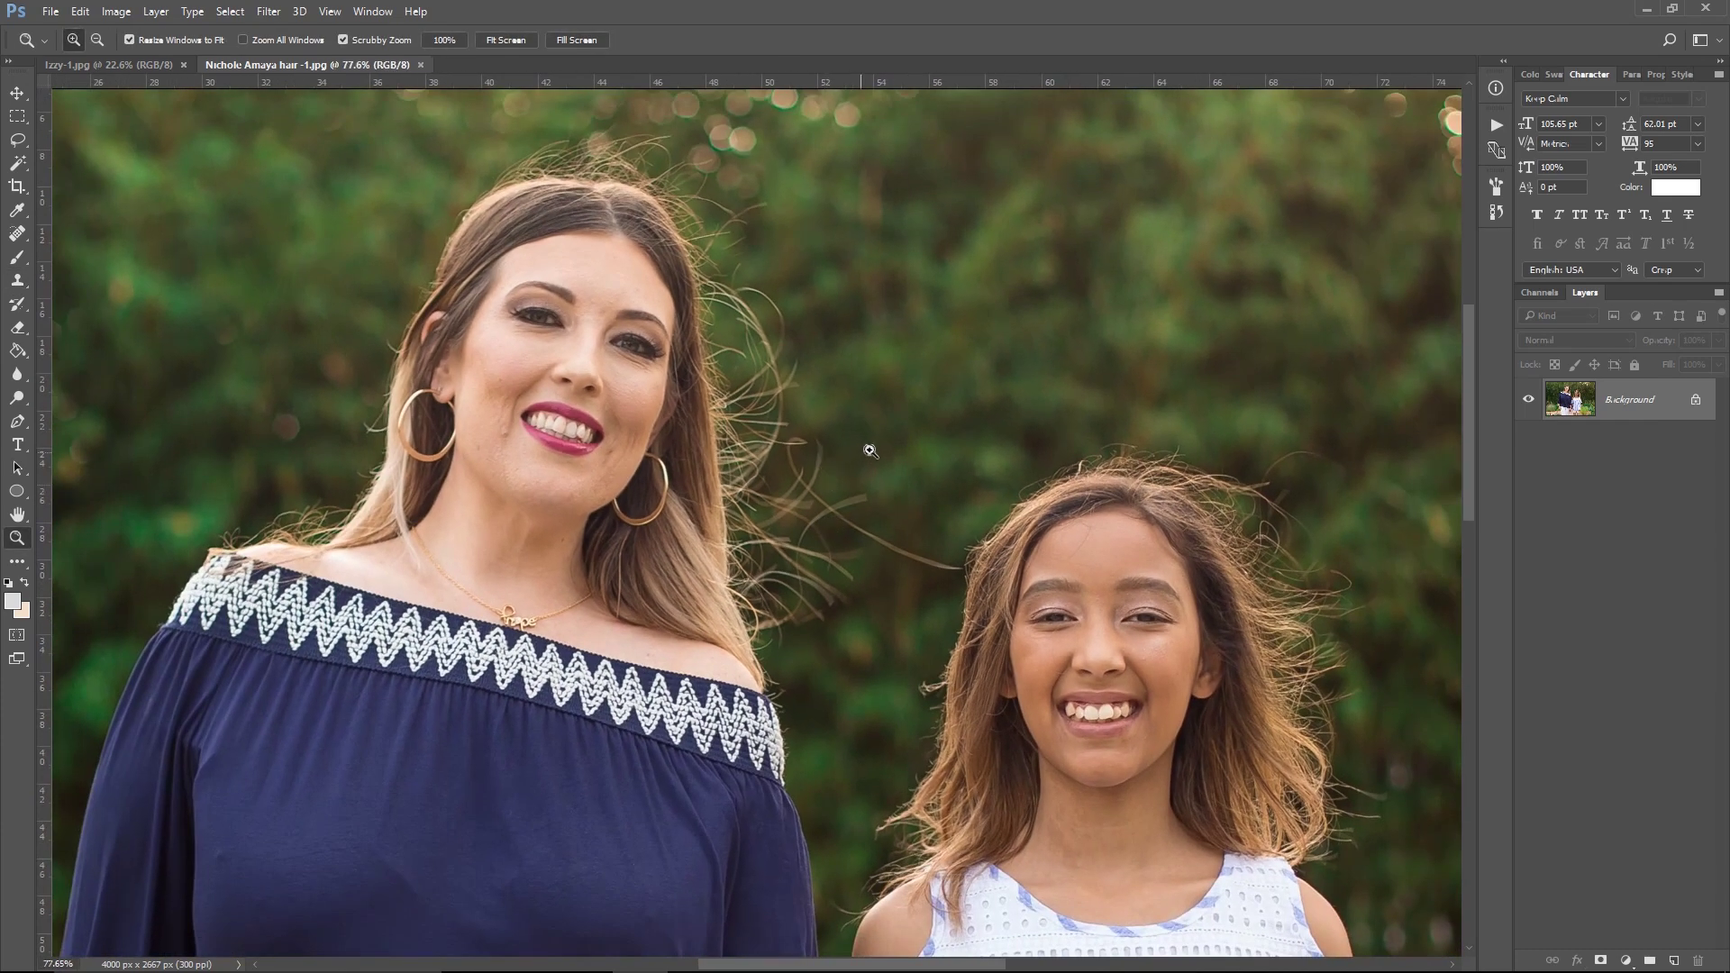
pyautogui.press('j')
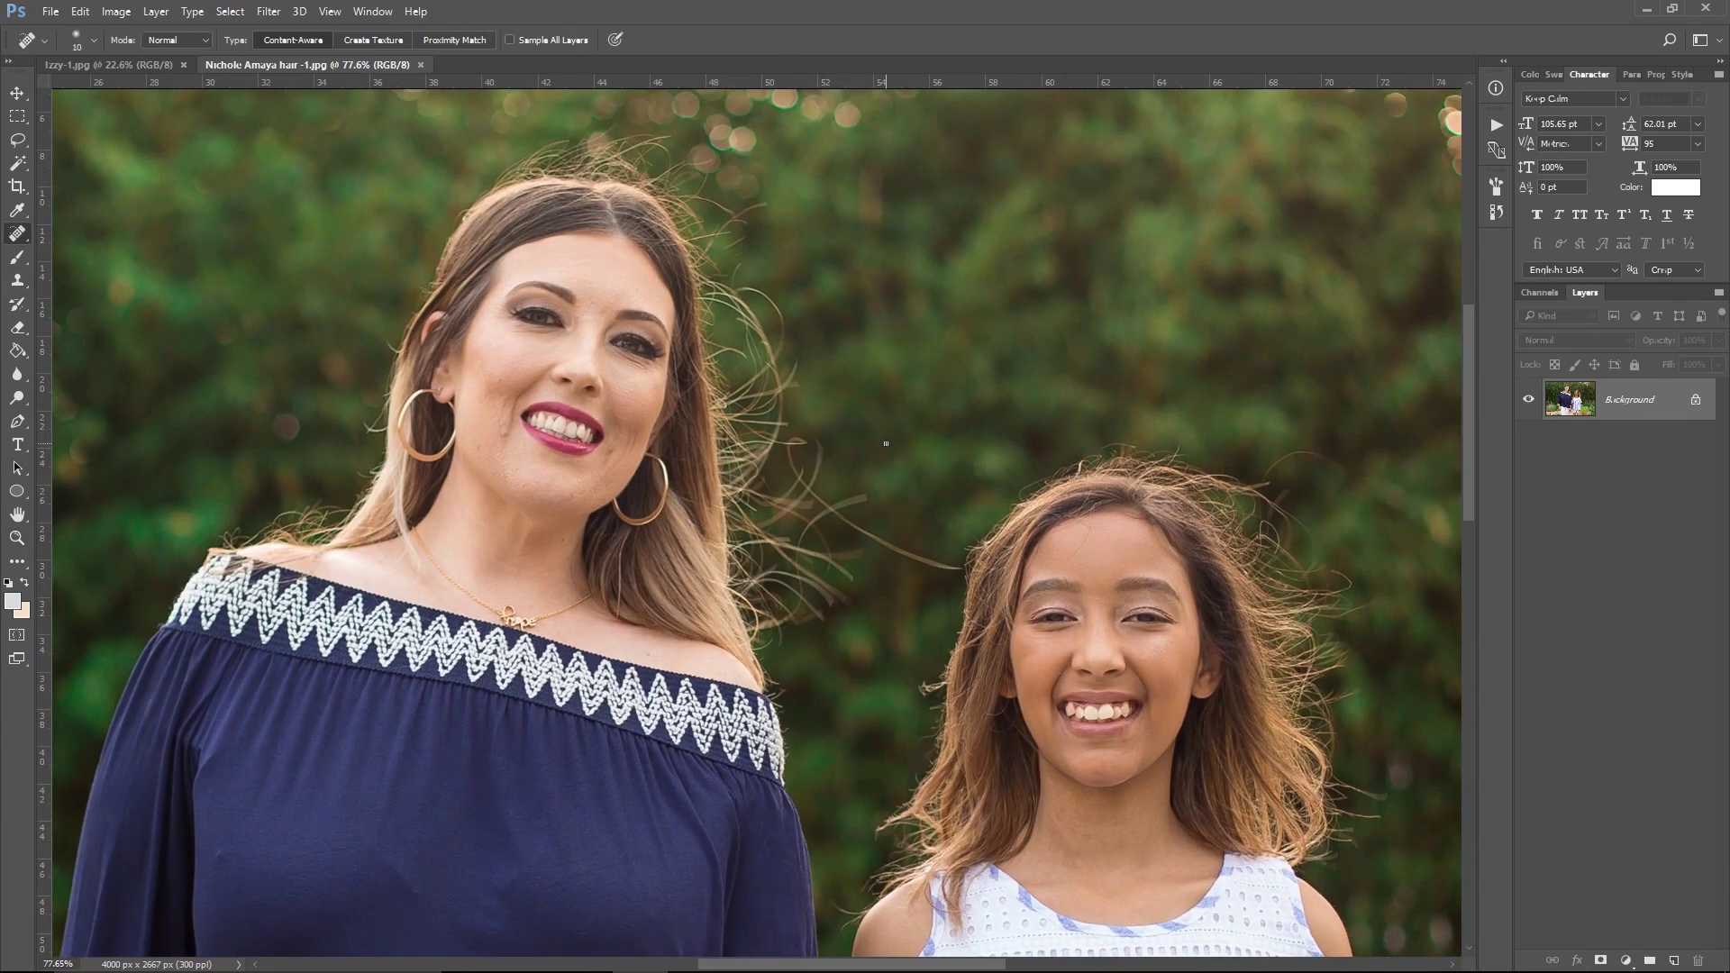
pyautogui.click(18, 236)
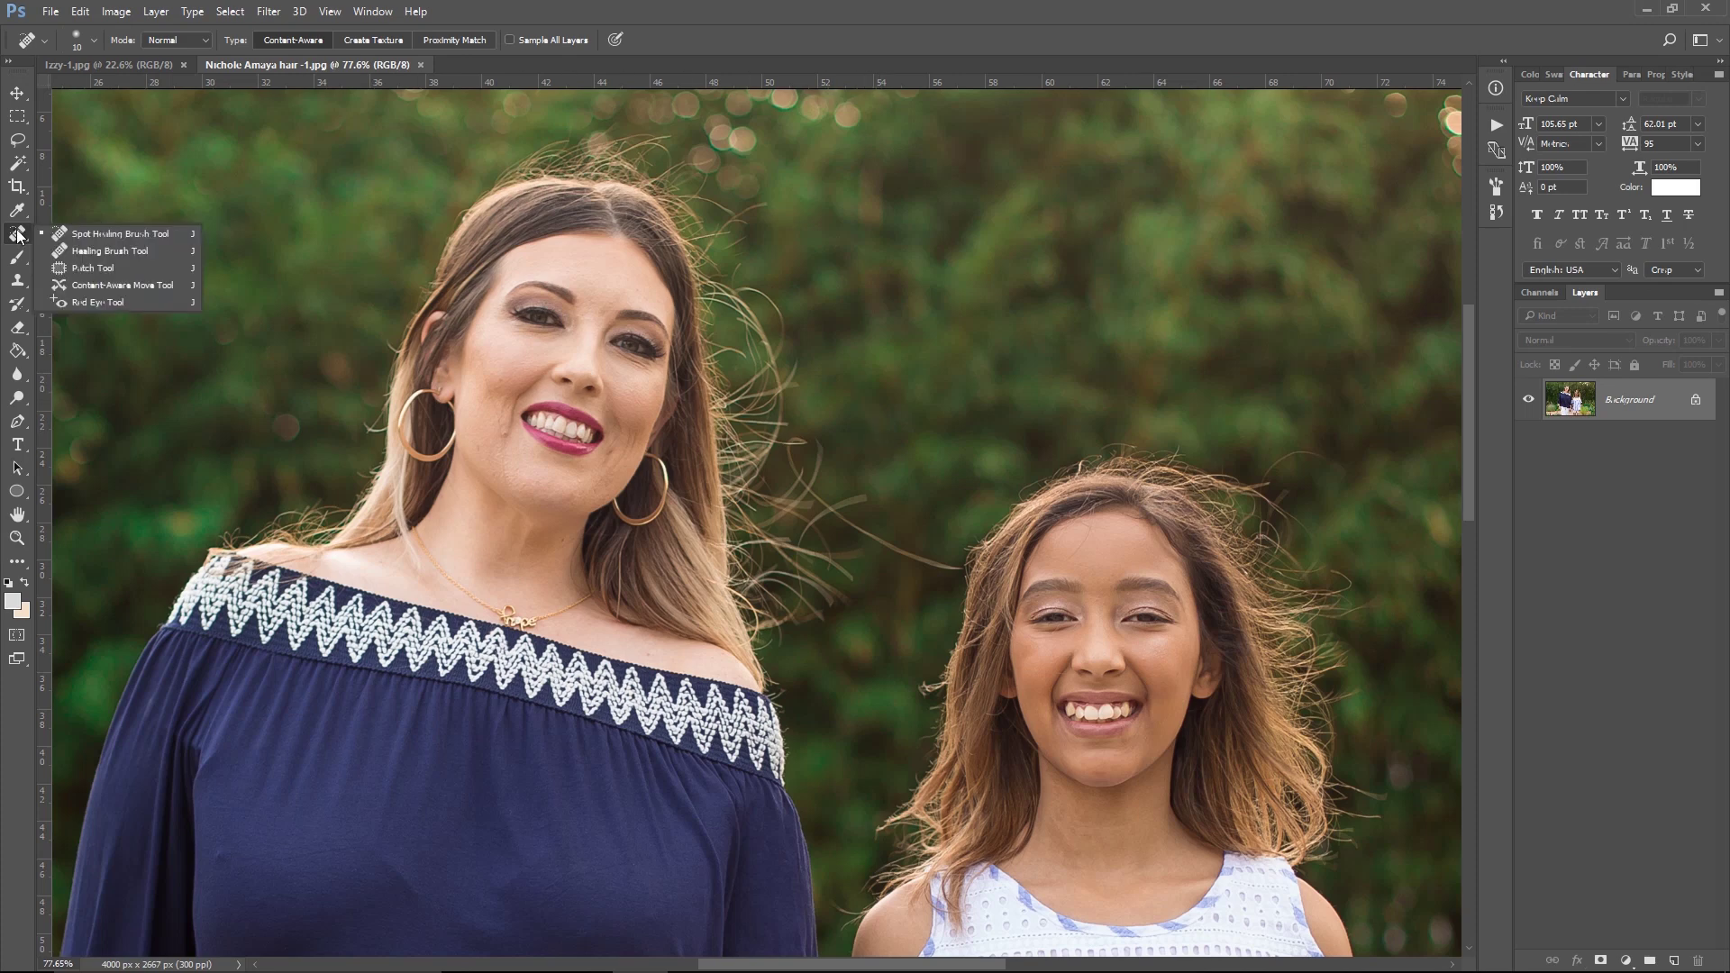
pyautogui.click(171, 234)
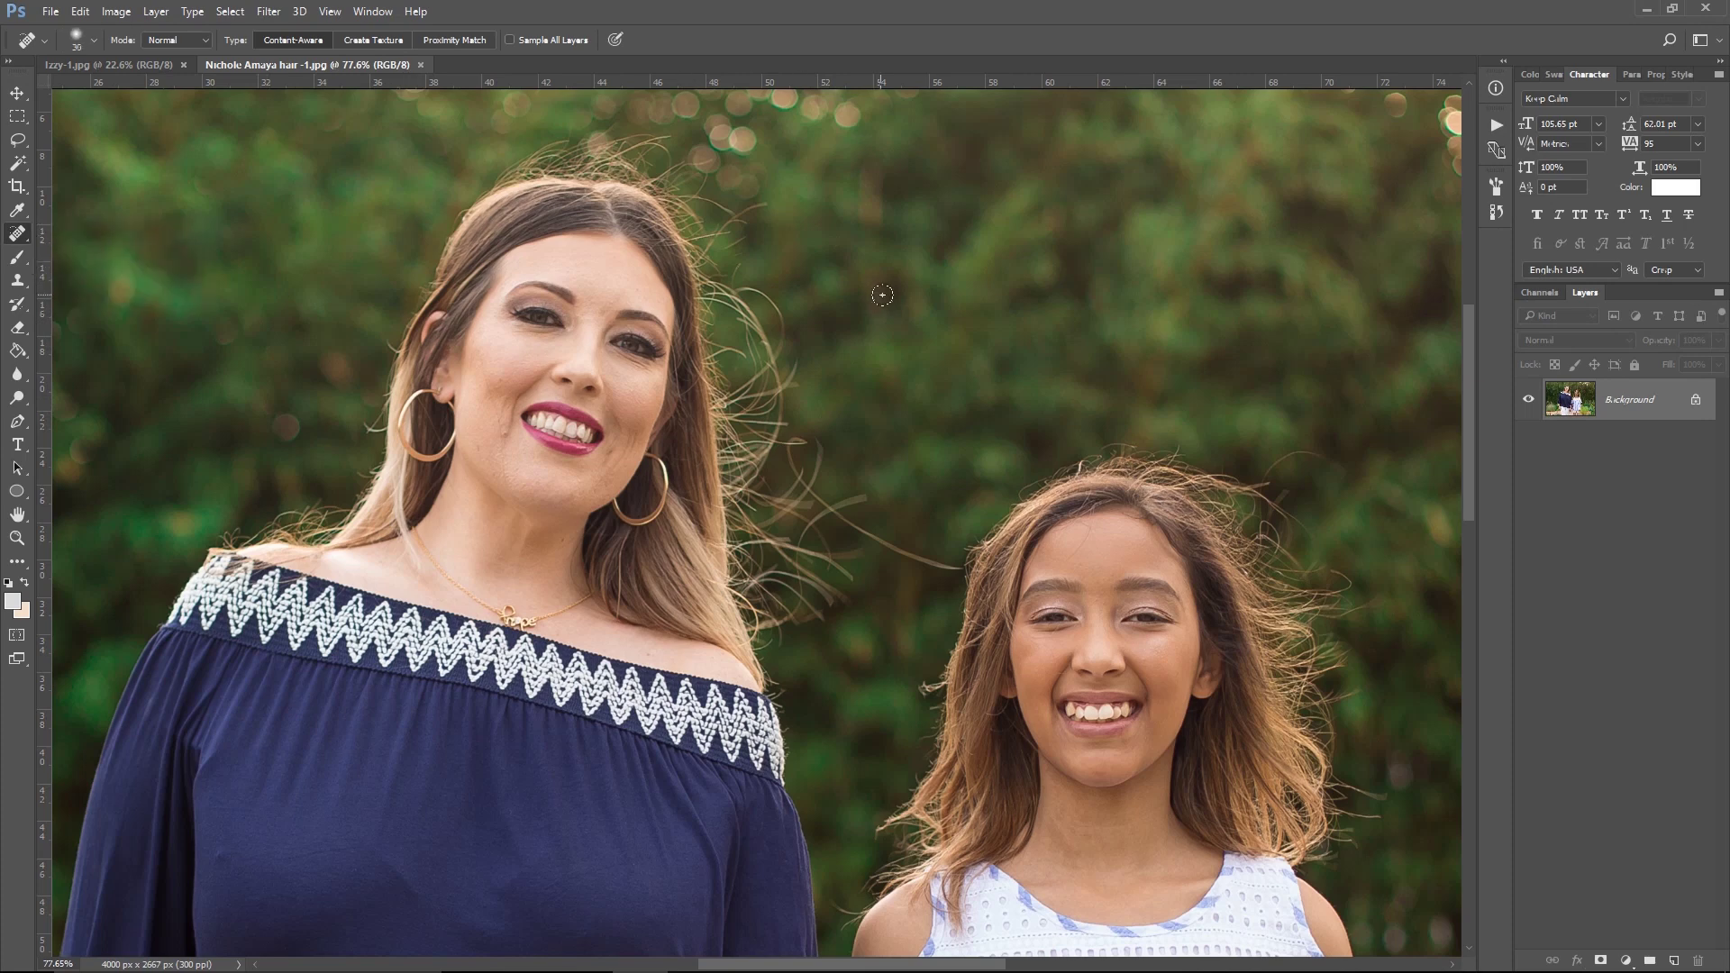
pyautogui.press(']')
pyautogui.press(']')
pyautogui.press(']')
pyautogui.press(']')
# Heal away the long stray hair reaching toward the girl's head with the Spot Healing Brush at size 20.
pyautogui.press('z')
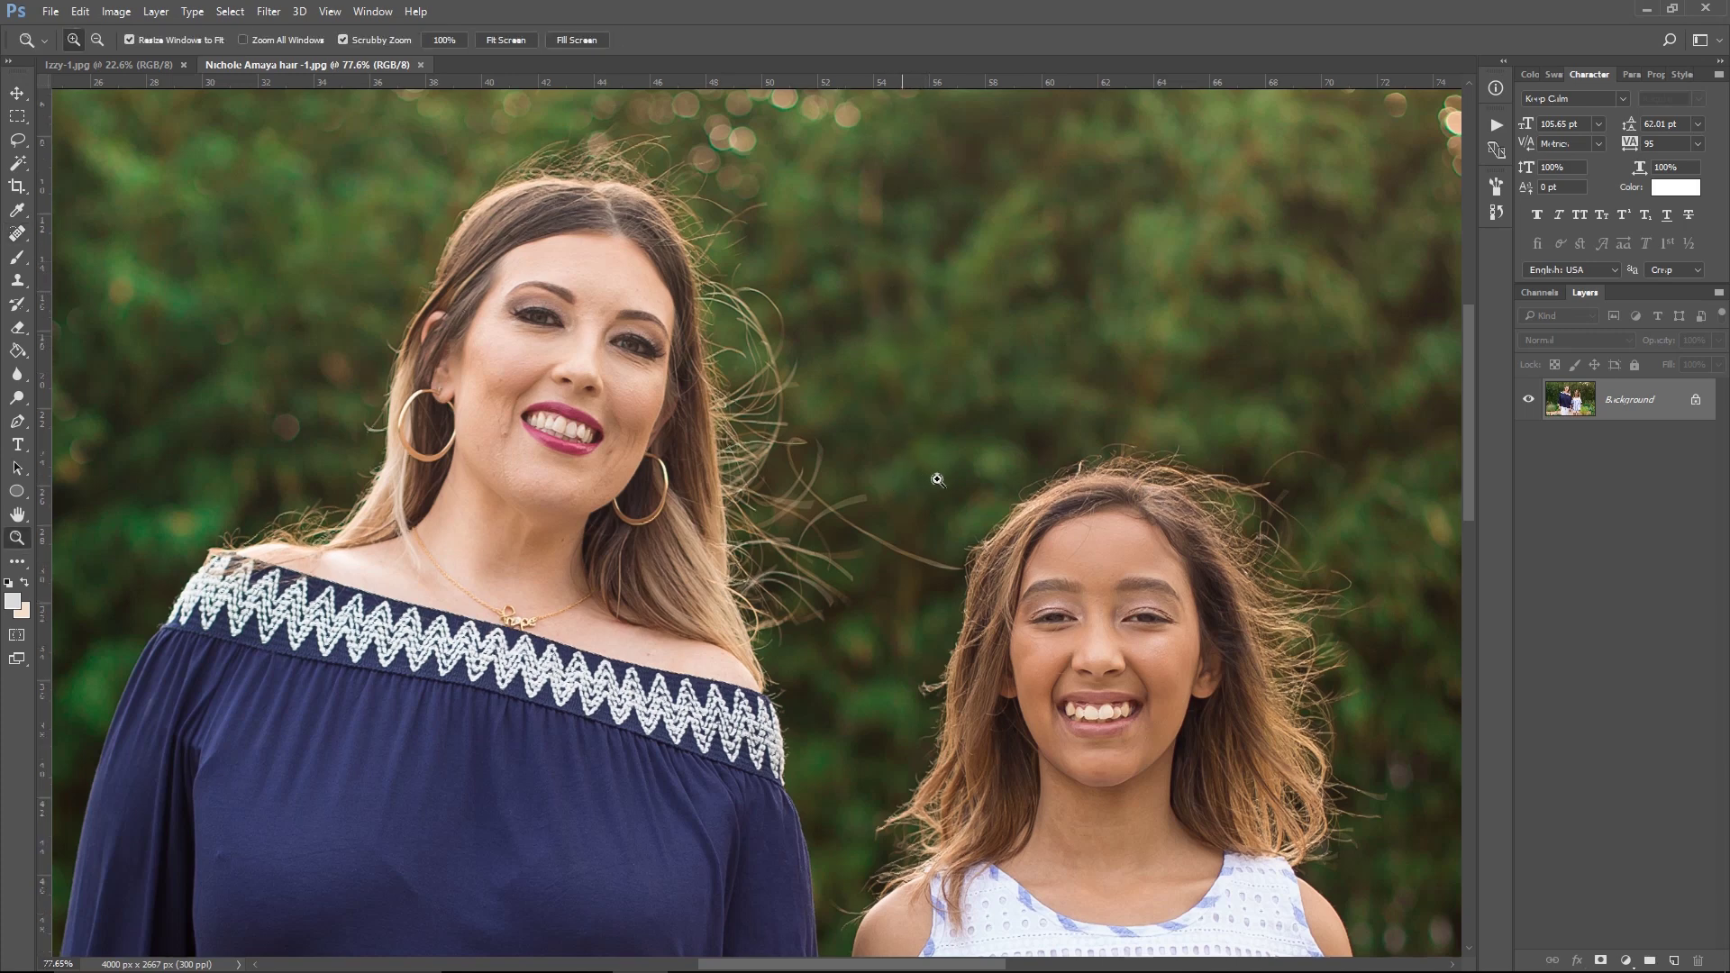
pyautogui.moveTo(937, 480); pyautogui.dragTo(969, 483)
pyautogui.press('j')
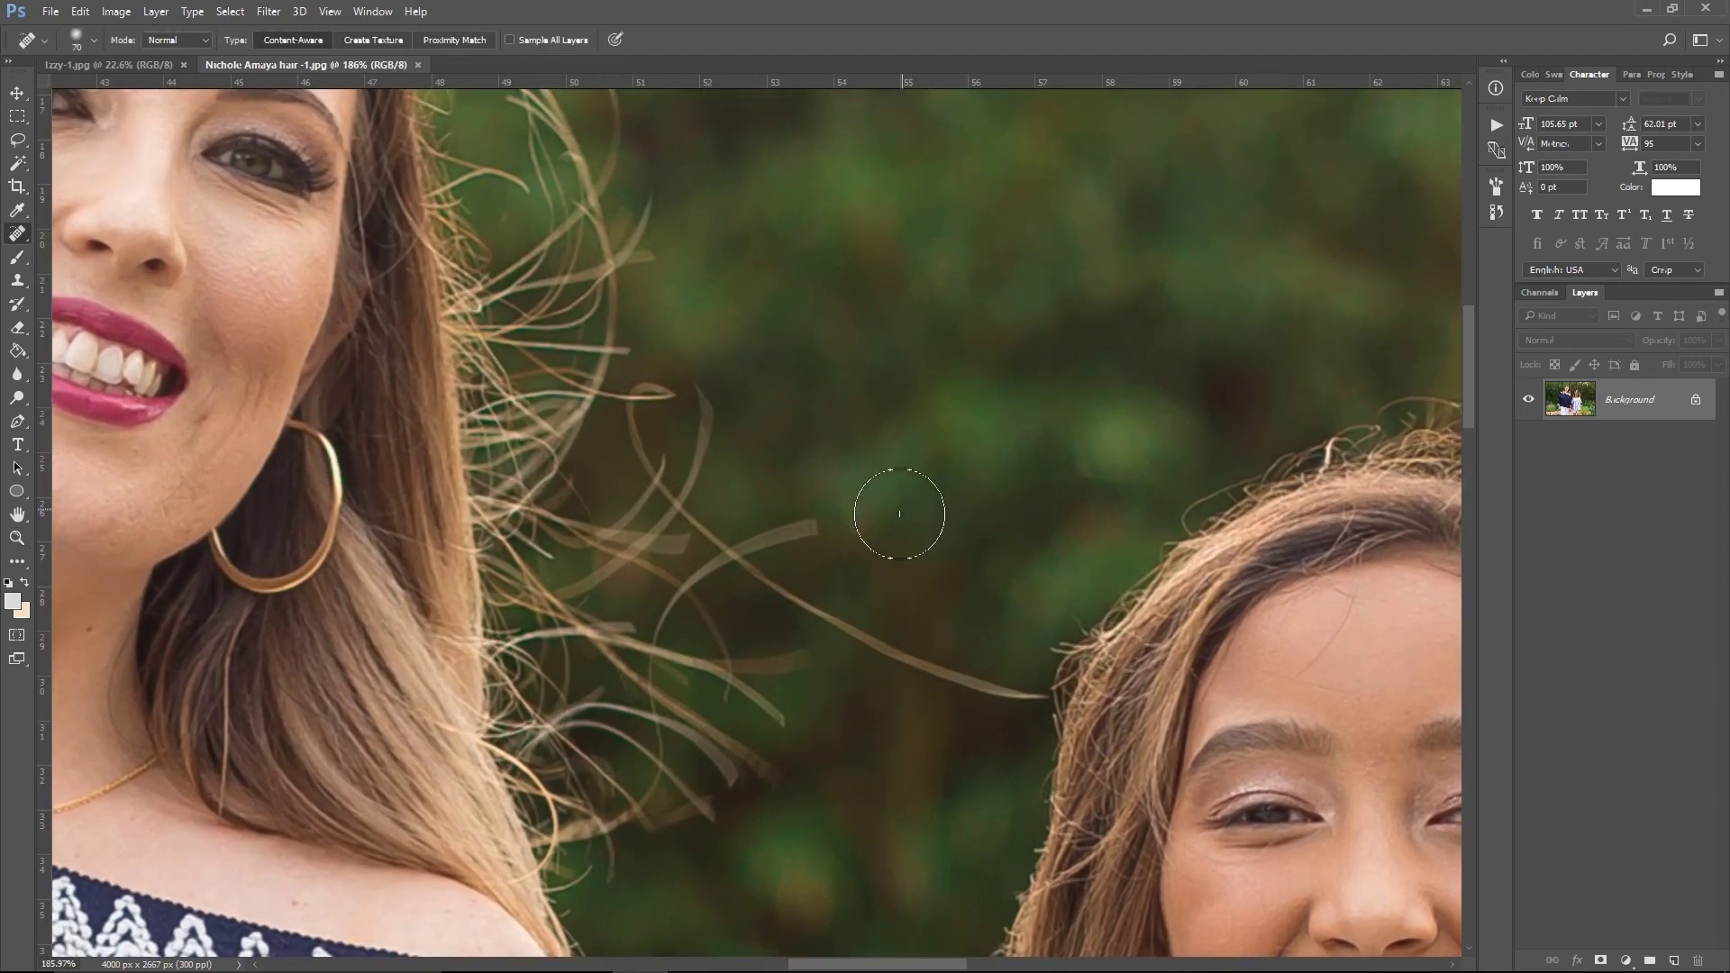
pyautogui.press('[')
pyautogui.press('[')
pyautogui.press('[')
pyautogui.press('[')
pyautogui.press('[')
pyautogui.moveTo(1035, 699)
pyautogui.mouseDown()
pyautogui.moveTo(860, 645)
pyautogui.moveTo(755, 575)
pyautogui.mouseUp()
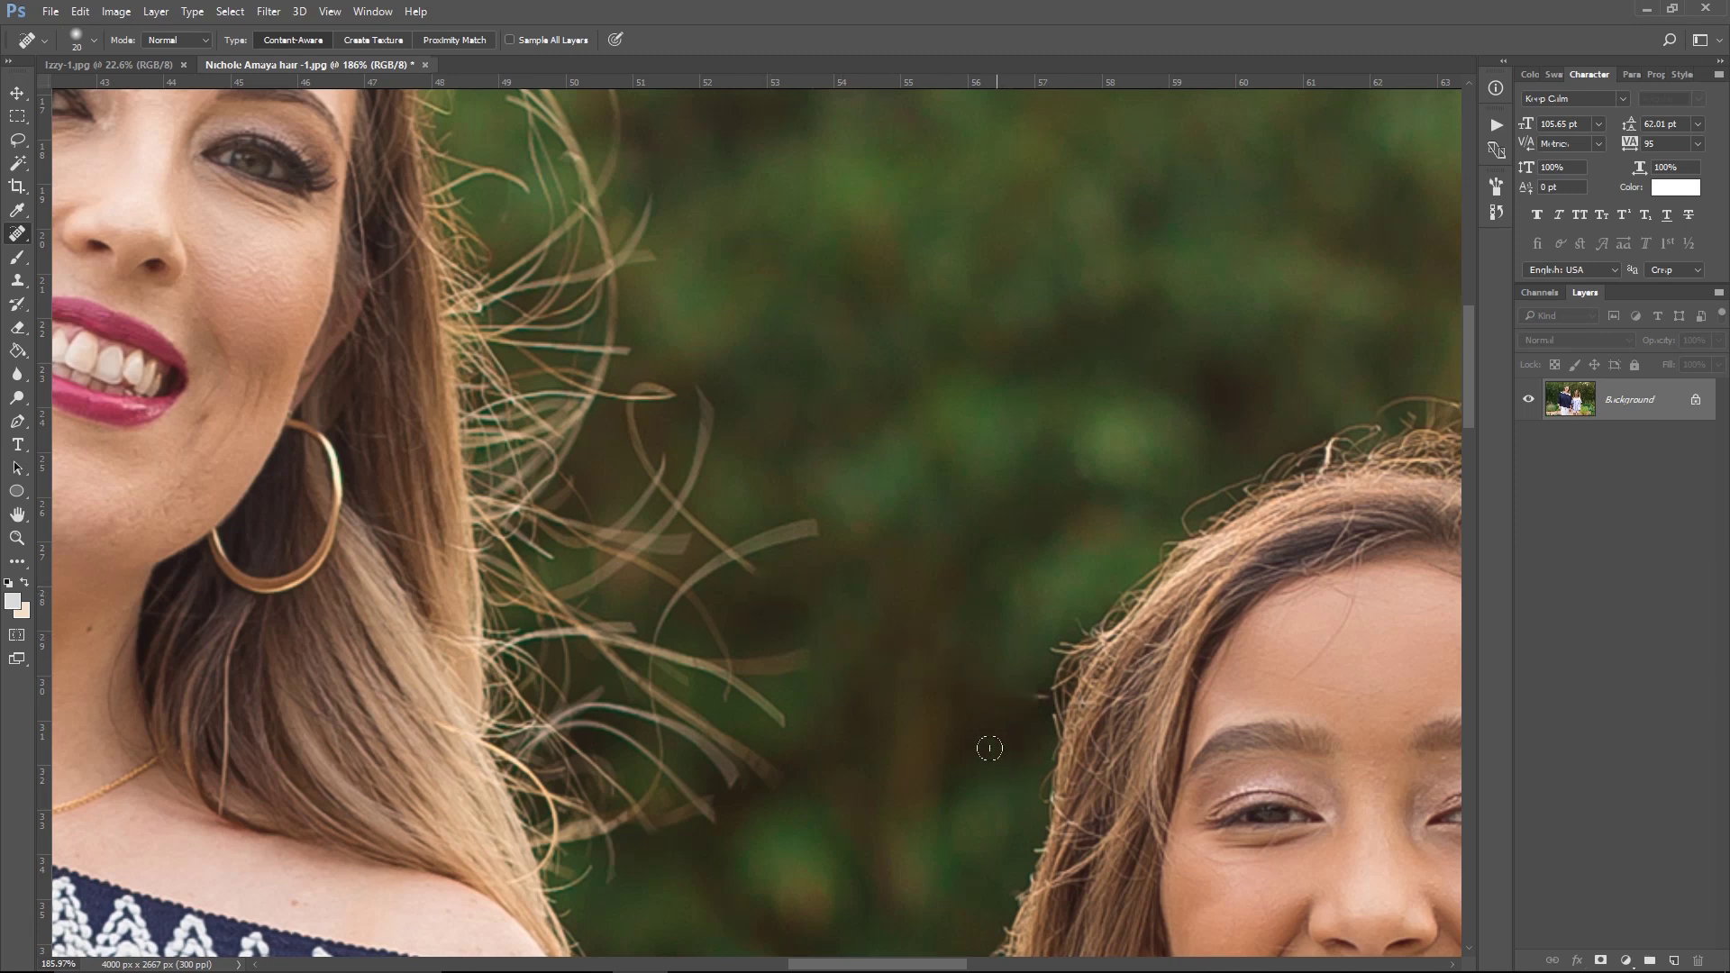
pyautogui.click(1040, 699)
# Heal away the outer curved flyaway strands beside the woman's hair, working down to the lower hair tips.
pyautogui.moveTo(738, 572); pyautogui.dragTo(811, 519)
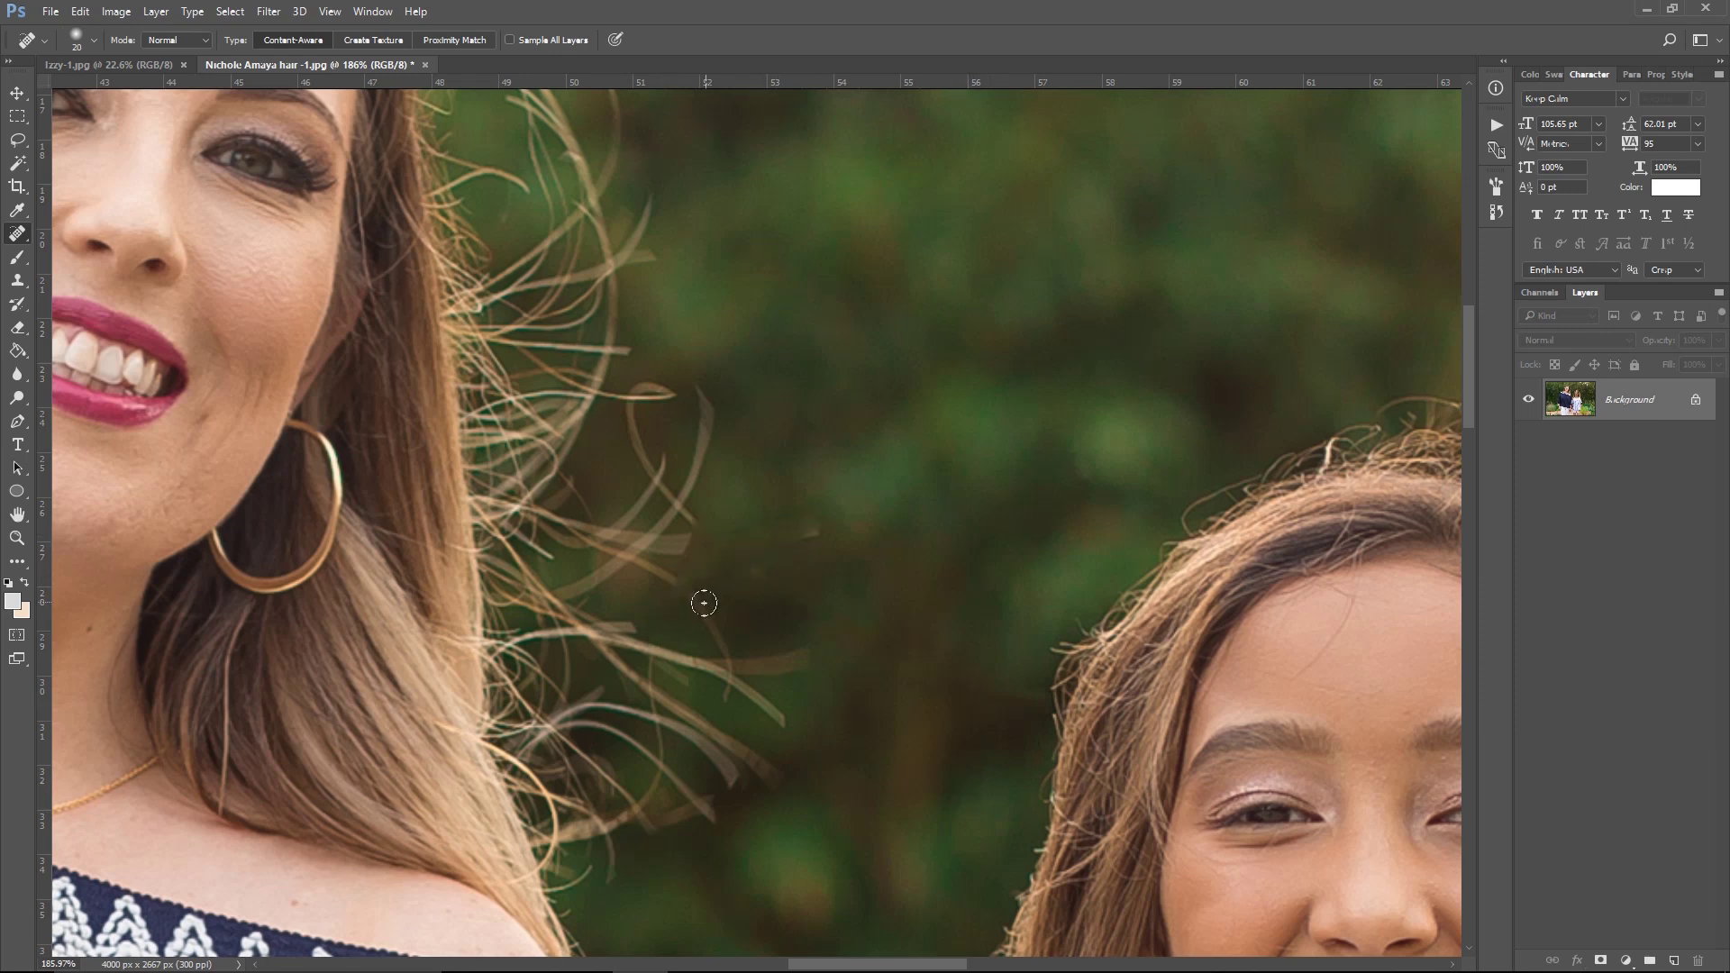
pyautogui.moveTo(700, 595)
pyautogui.mouseDown()
pyautogui.moveTo(735, 684)
pyautogui.moveTo(802, 652)
pyautogui.mouseUp()
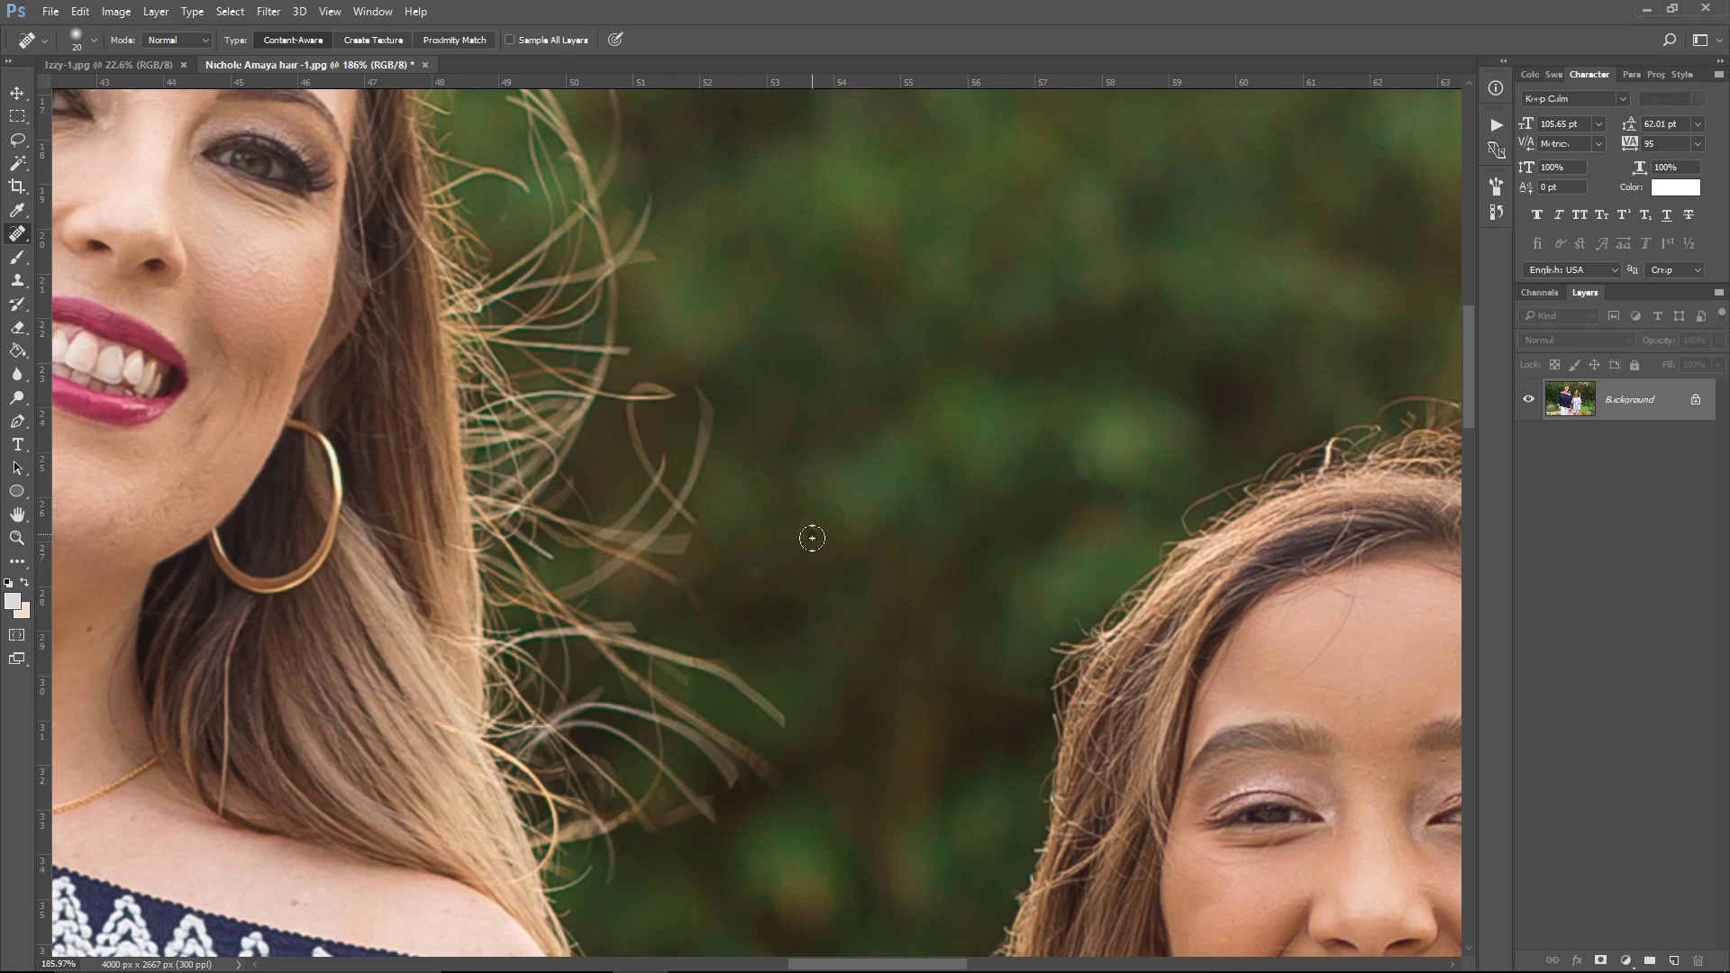
pyautogui.moveTo(822, 530)
pyautogui.mouseDown()
pyautogui.moveTo(700, 622)
pyautogui.moveTo(697, 657)
pyautogui.moveTo(792, 745)
pyautogui.mouseUp()
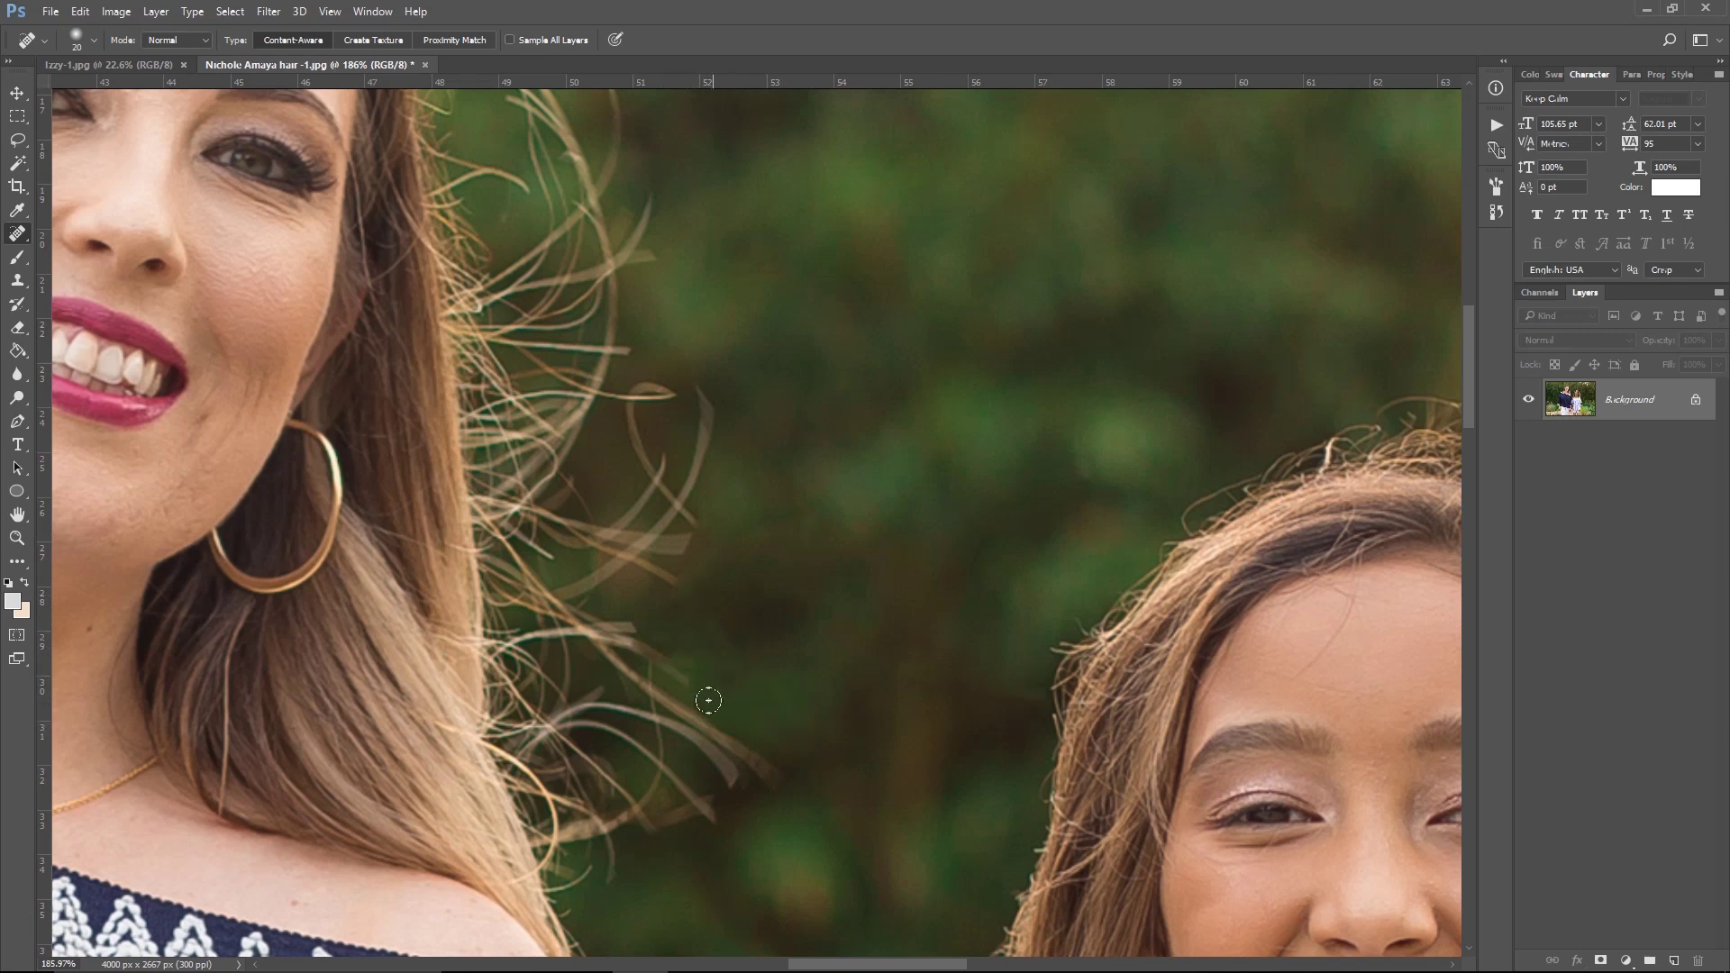
pyautogui.moveTo(690, 687)
pyautogui.mouseDown()
pyautogui.moveTo(641, 650)
pyautogui.moveTo(680, 704)
pyautogui.moveTo(772, 755)
pyautogui.moveTo(733, 745)
pyautogui.moveTo(744, 775)
pyautogui.moveTo(674, 729)
pyautogui.moveTo(766, 806)
pyautogui.mouseUp()
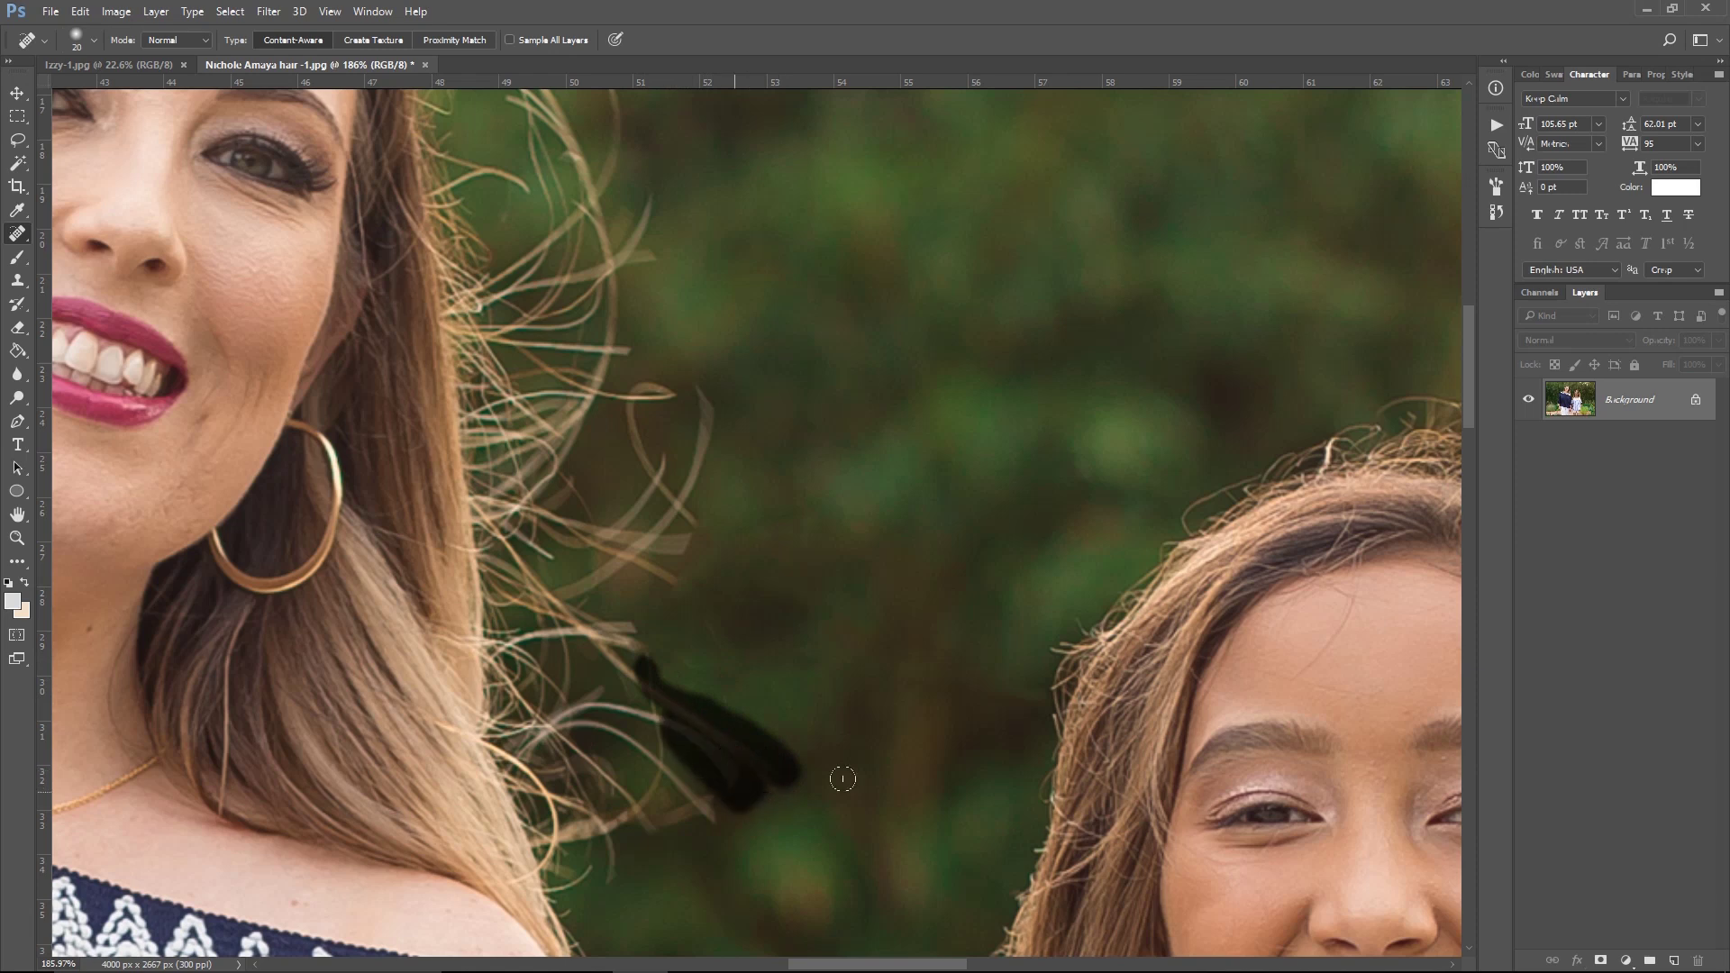
pyautogui.moveTo(691, 576)
pyautogui.mouseDown()
pyautogui.moveTo(658, 554)
pyautogui.moveTo(644, 576)
pyautogui.moveTo(689, 527)
pyautogui.moveTo(694, 458)
pyautogui.moveTo(677, 541)
pyautogui.moveTo(696, 548)
pyautogui.mouseUp()
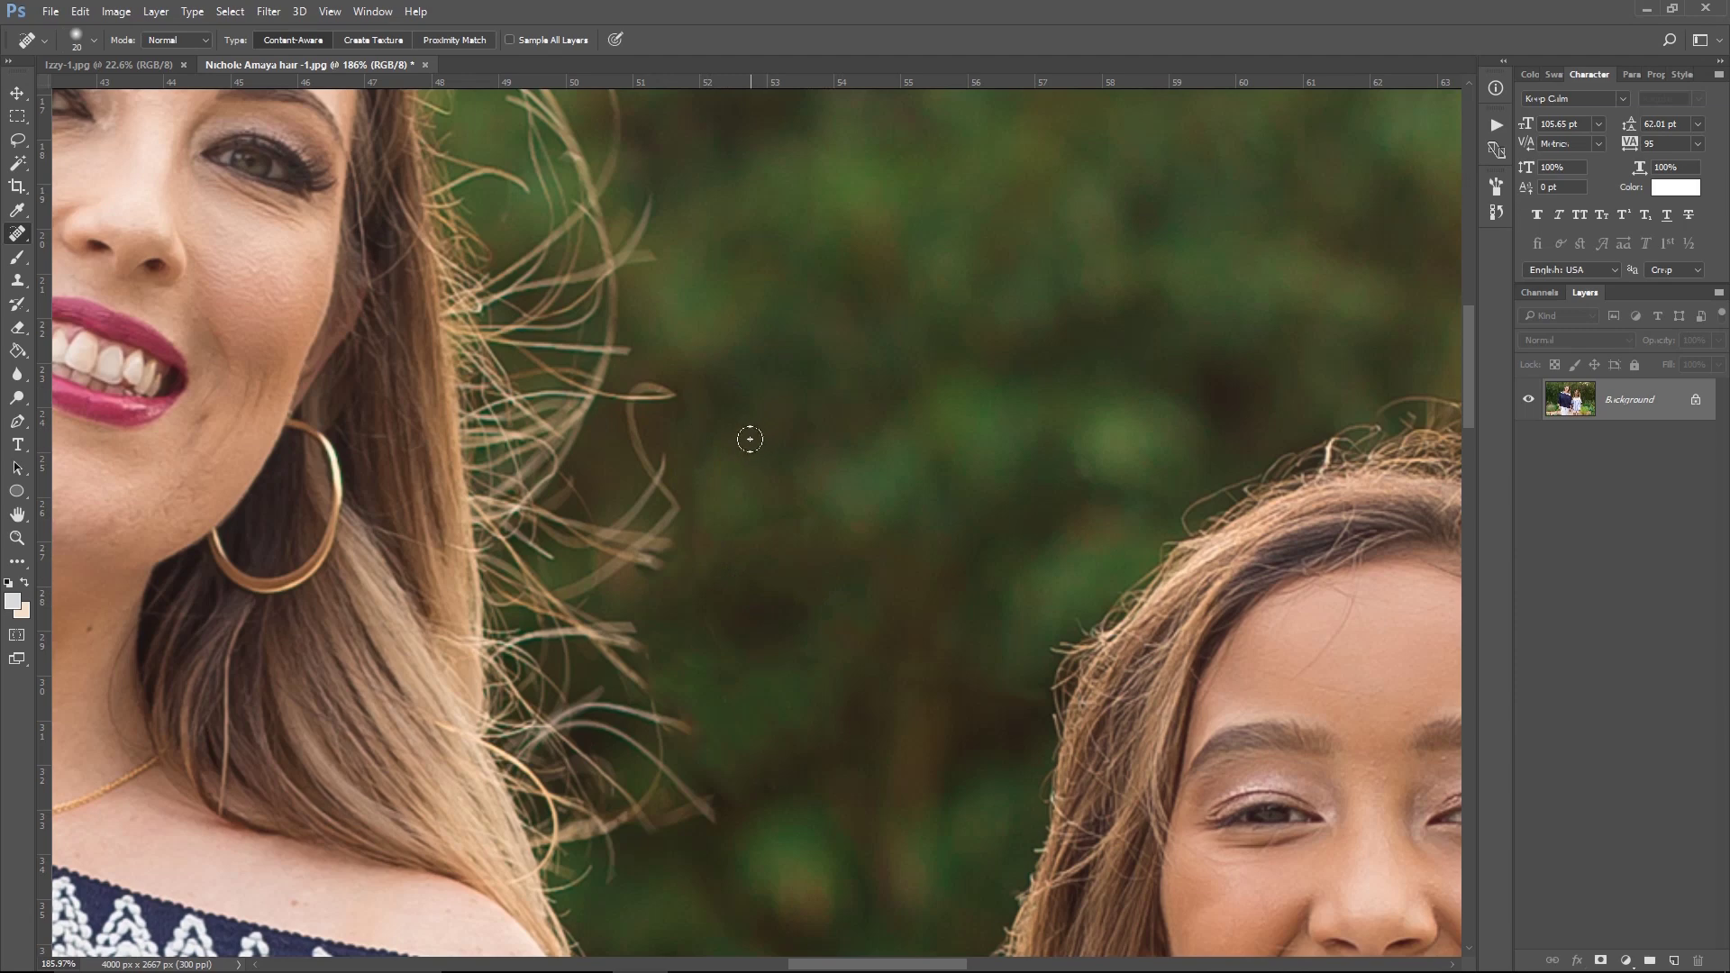
# Undo the healing strokes on the outer curved flyaway strands beside the woman's hair.
pyautogui.press('z')
pyautogui.moveTo(742, 459)
pyautogui.mouseDown()
pyautogui.moveTo(699, 483)
pyautogui.moveTo(631, 478)
pyautogui.moveTo(726, 465)
pyautogui.mouseUp()
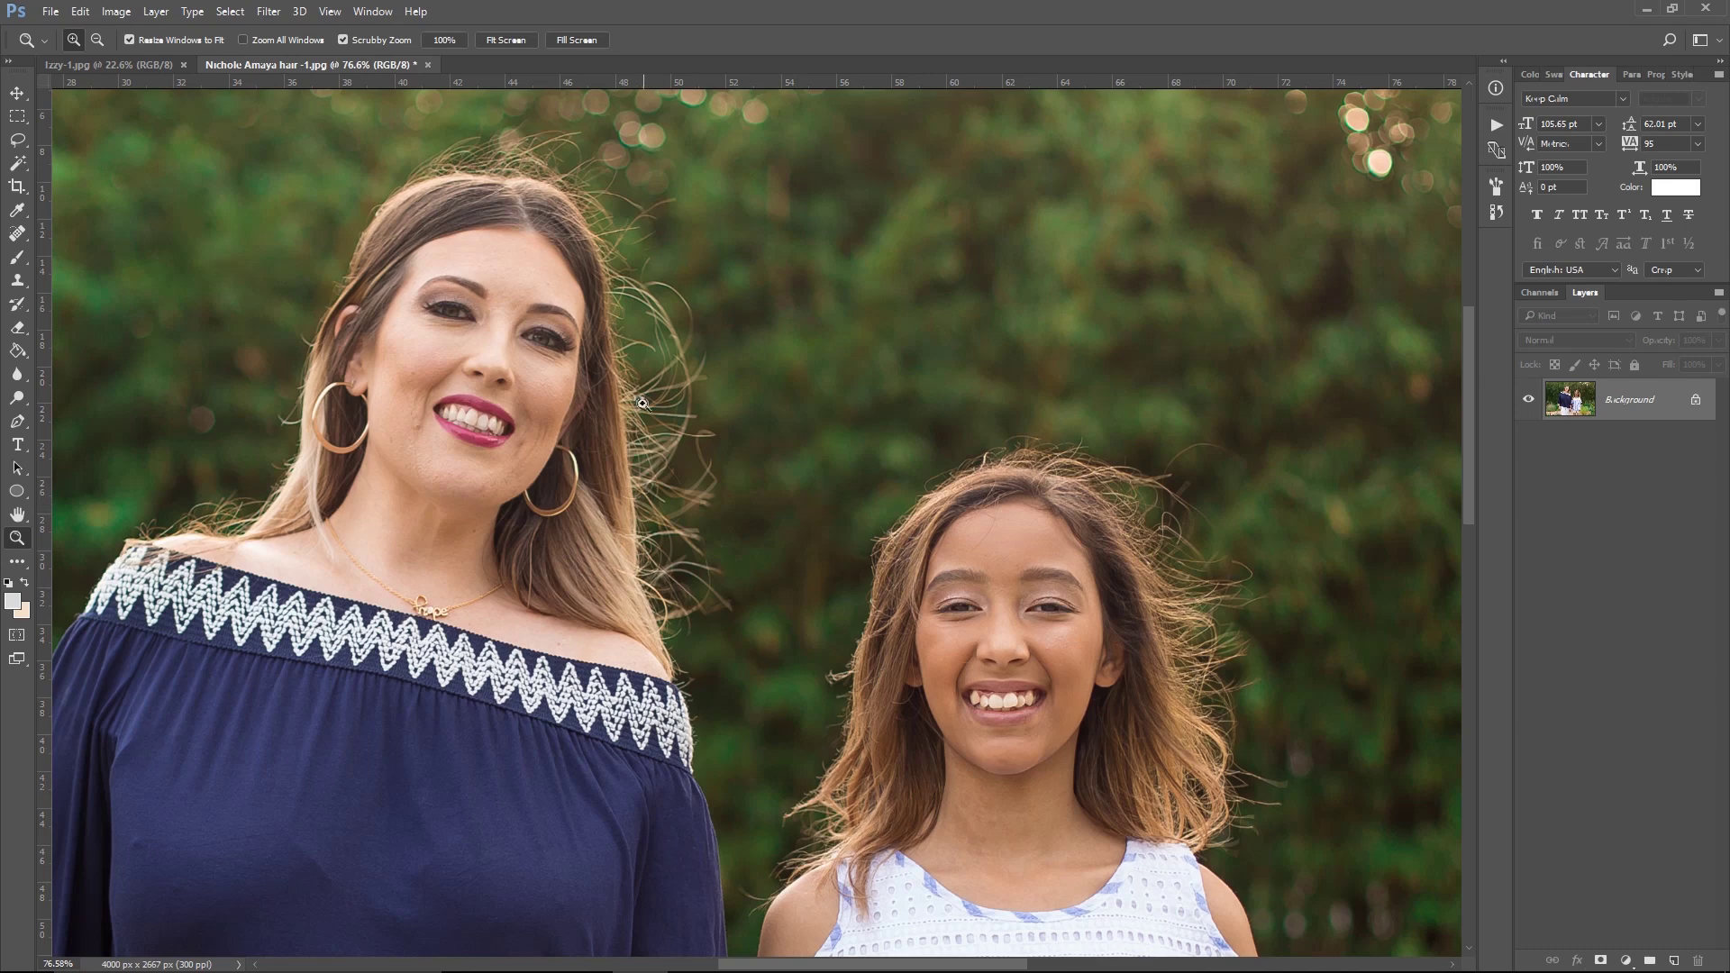
pyautogui.moveTo(642, 403); pyautogui.dragTo(733, 430)
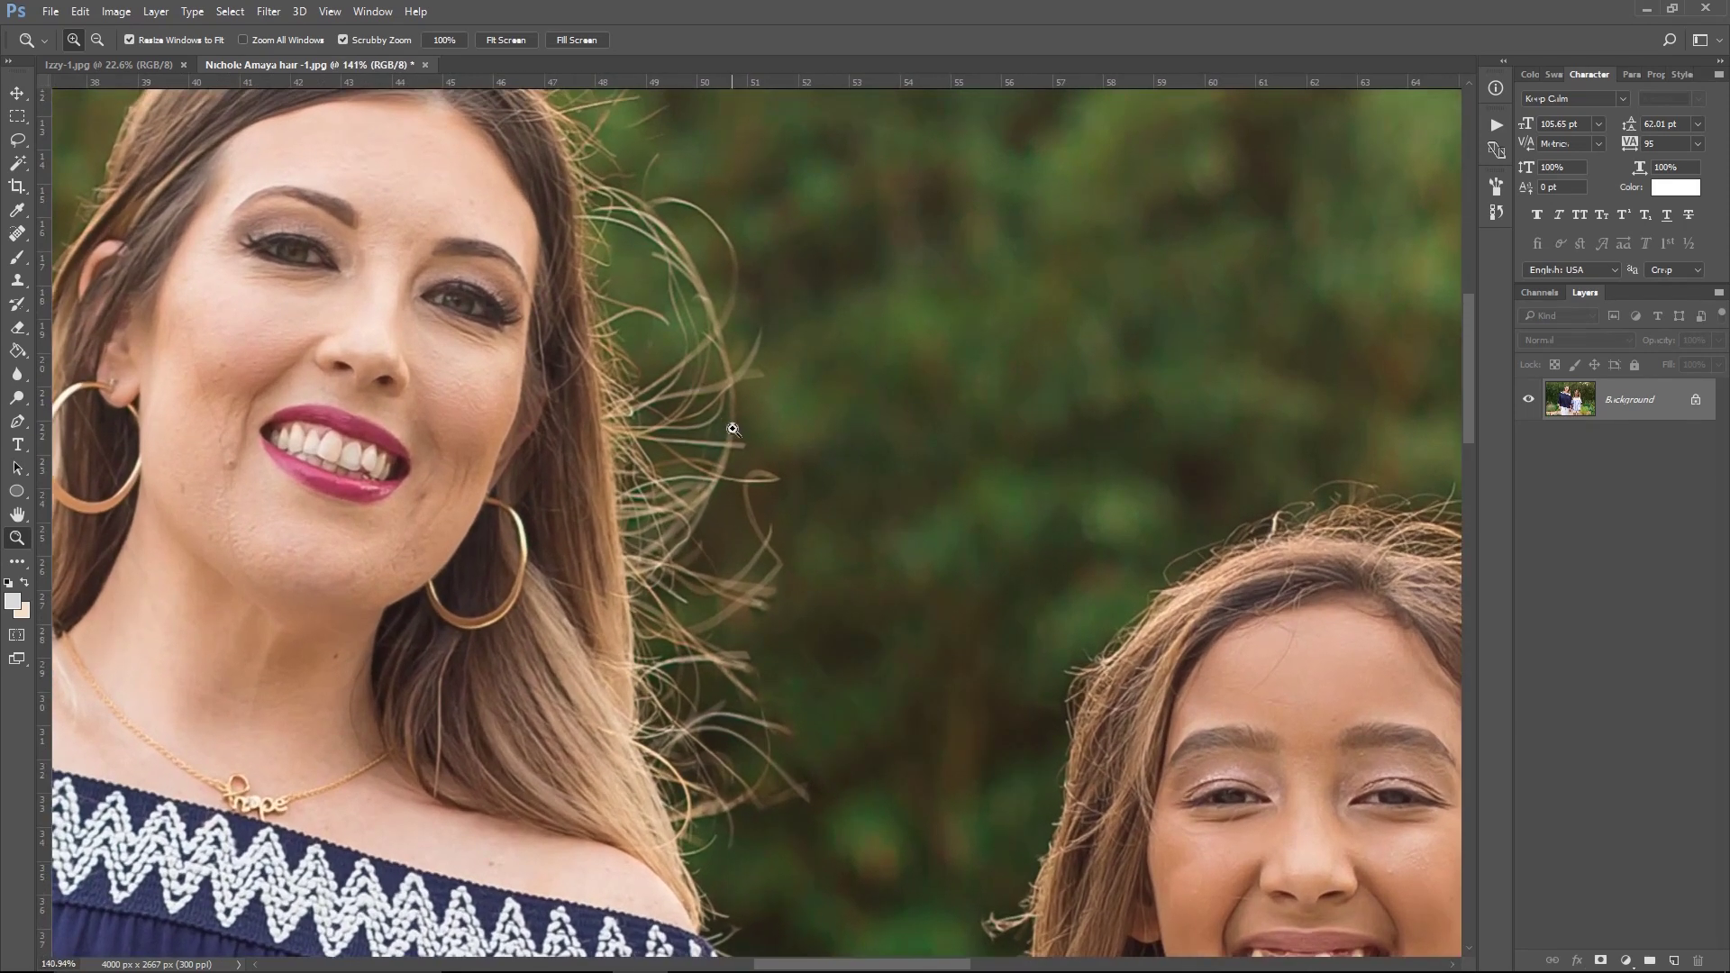
pyautogui.press('j')
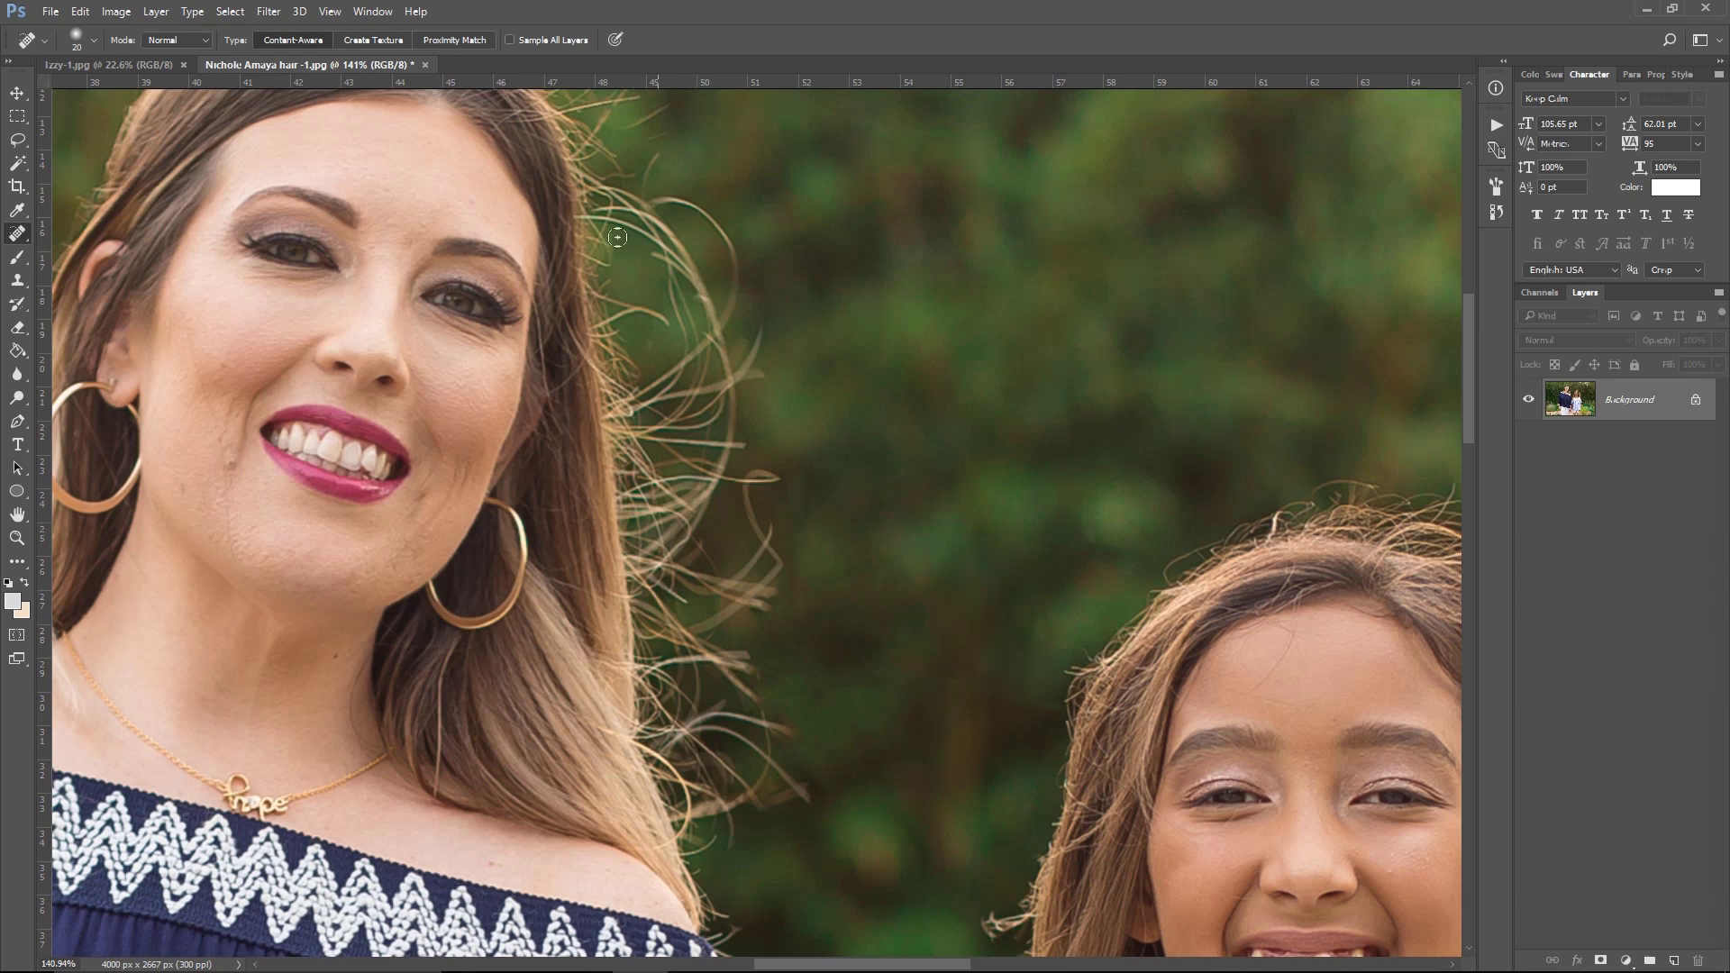
pyautogui.hotkey('ctrl', 'alt')
pyautogui.hotkey('ctrl', 'alt', 'z')
pyautogui.hotkey('ctrl', 'alt', 'z')
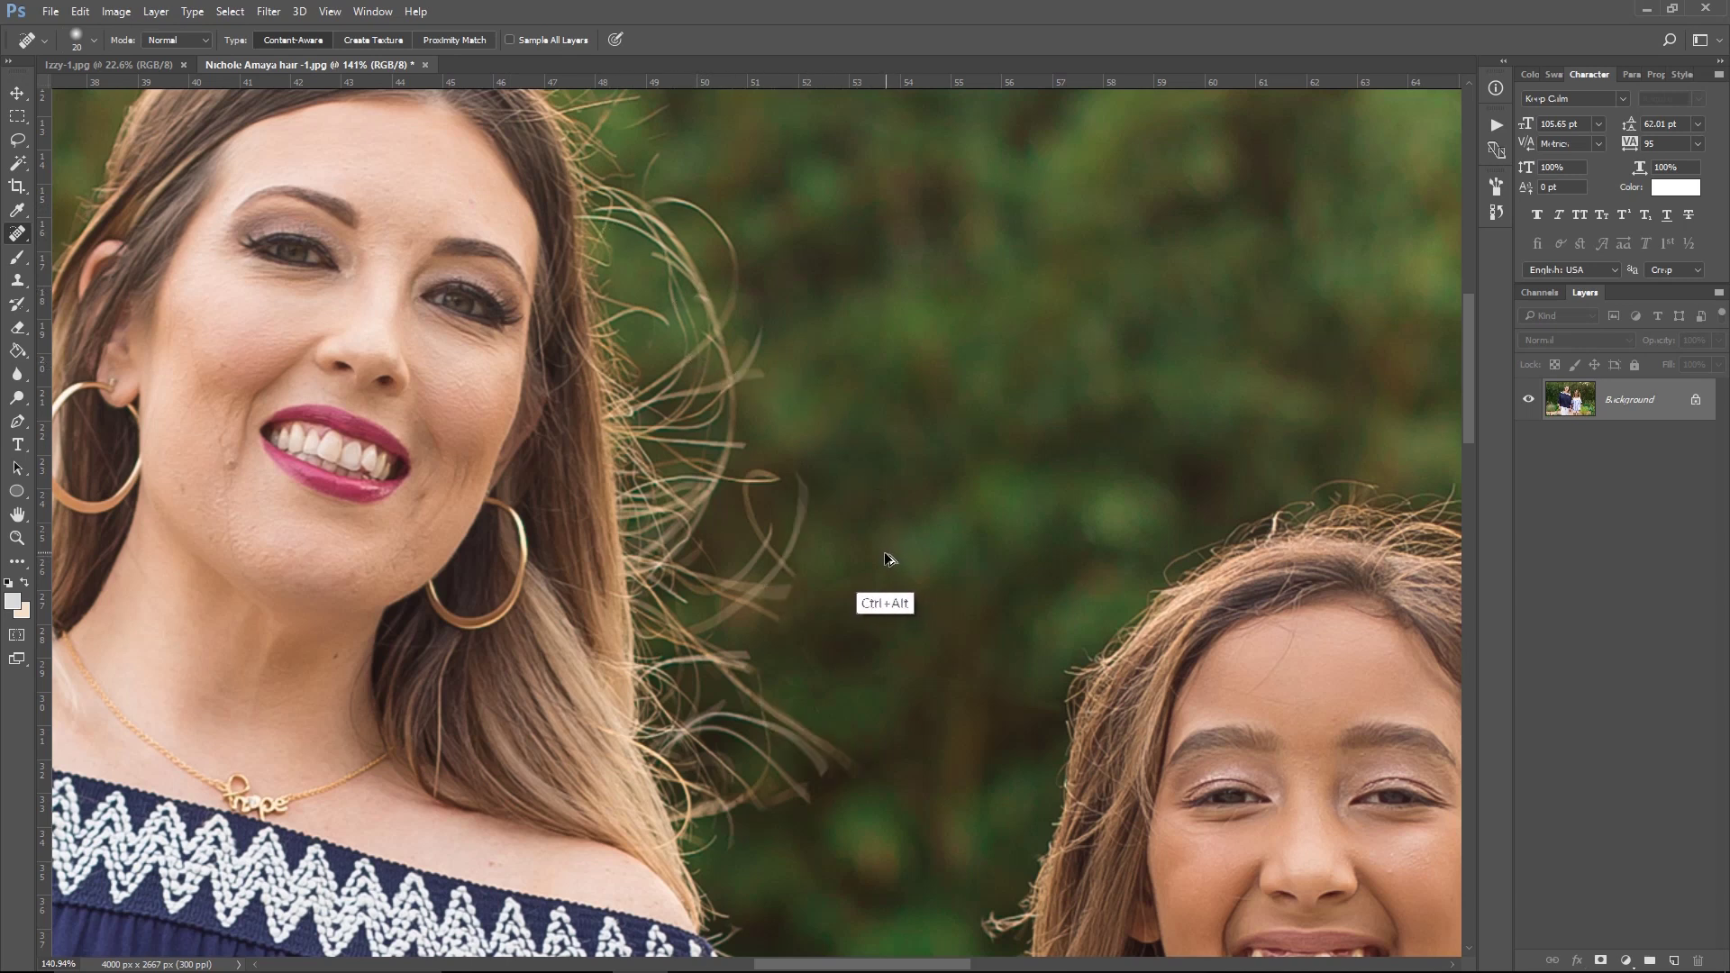
pyautogui.hotkey('ctrl', 'alt', 'z')
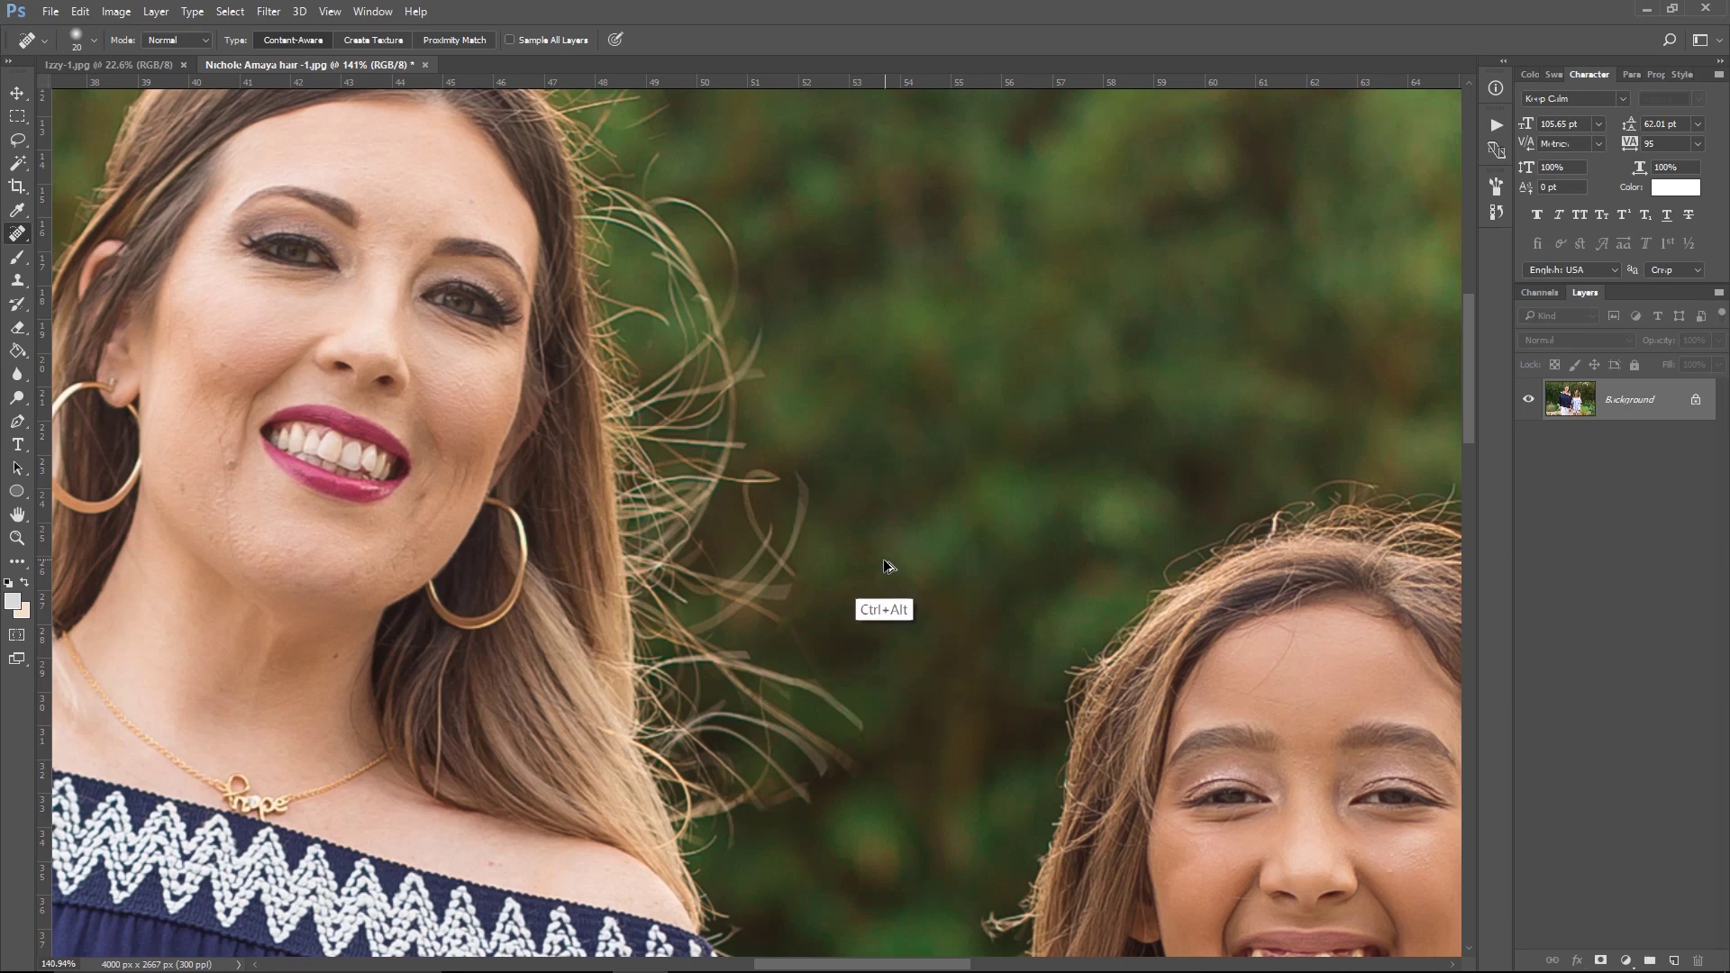
pyautogui.hotkey('ctrl', 'alt', 'z')
pyautogui.hotkey('ctrl', 'alt', 'z')
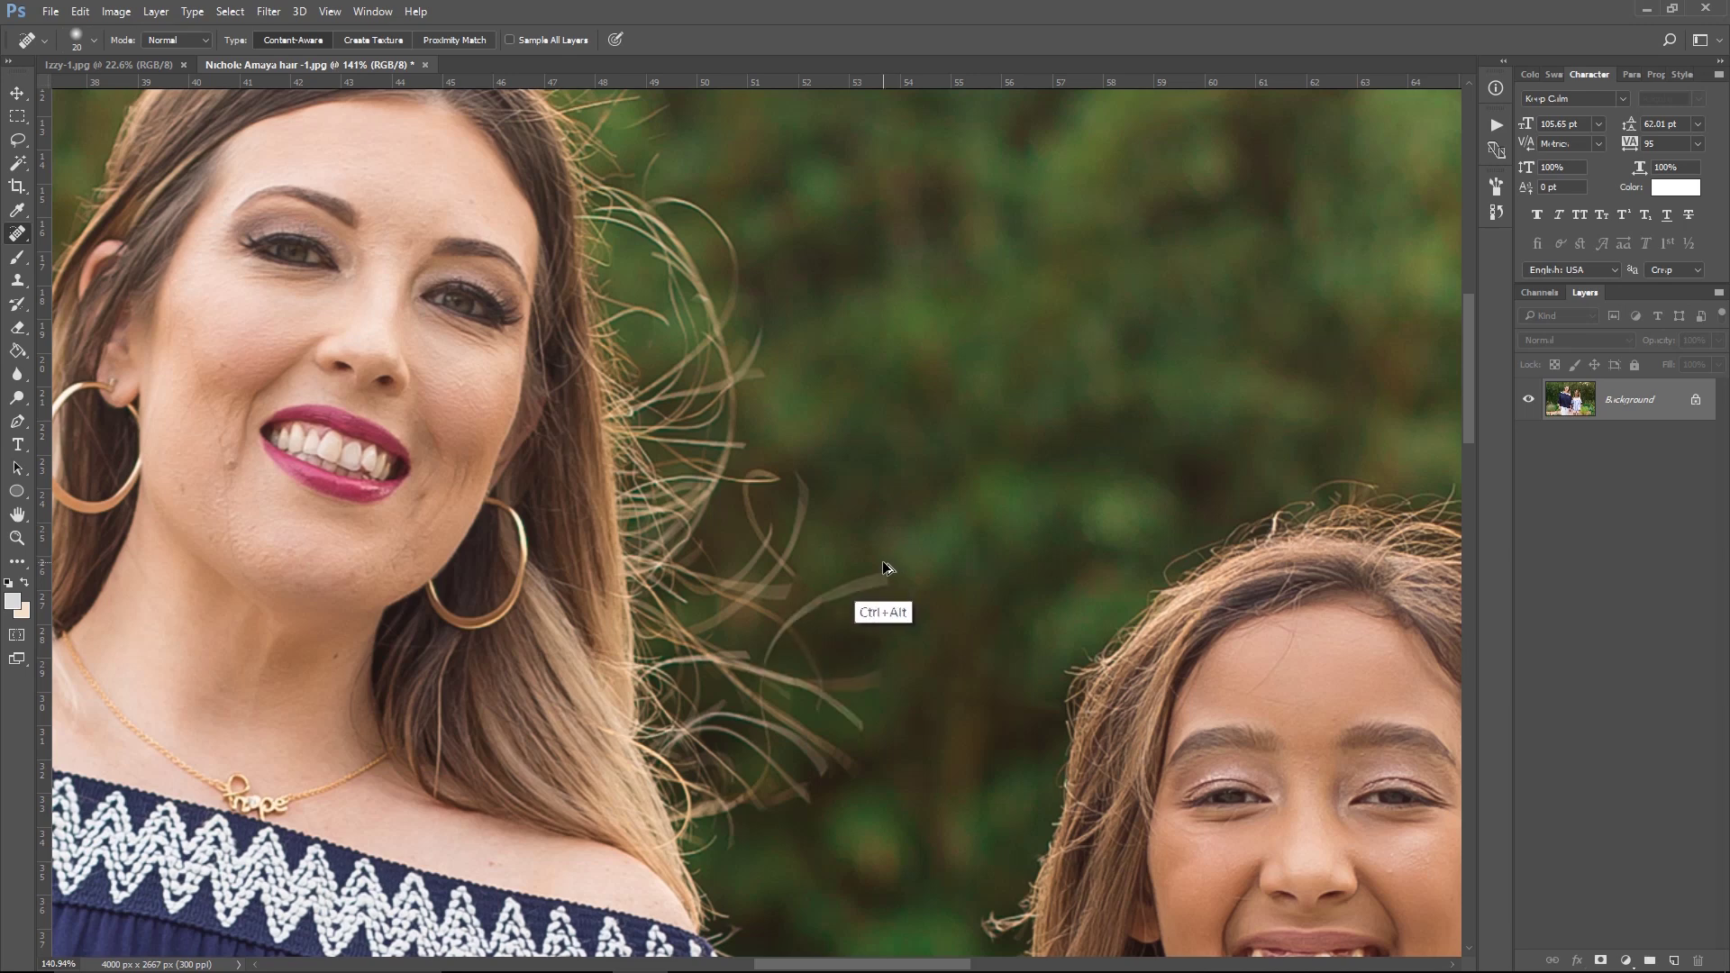
# Select a rectangle of foliage beside the girl with the Rectangular Marquee and copy it to a new layer.
pyautogui.press('z')
pyautogui.moveTo(899, 548); pyautogui.dragTo(850, 571)
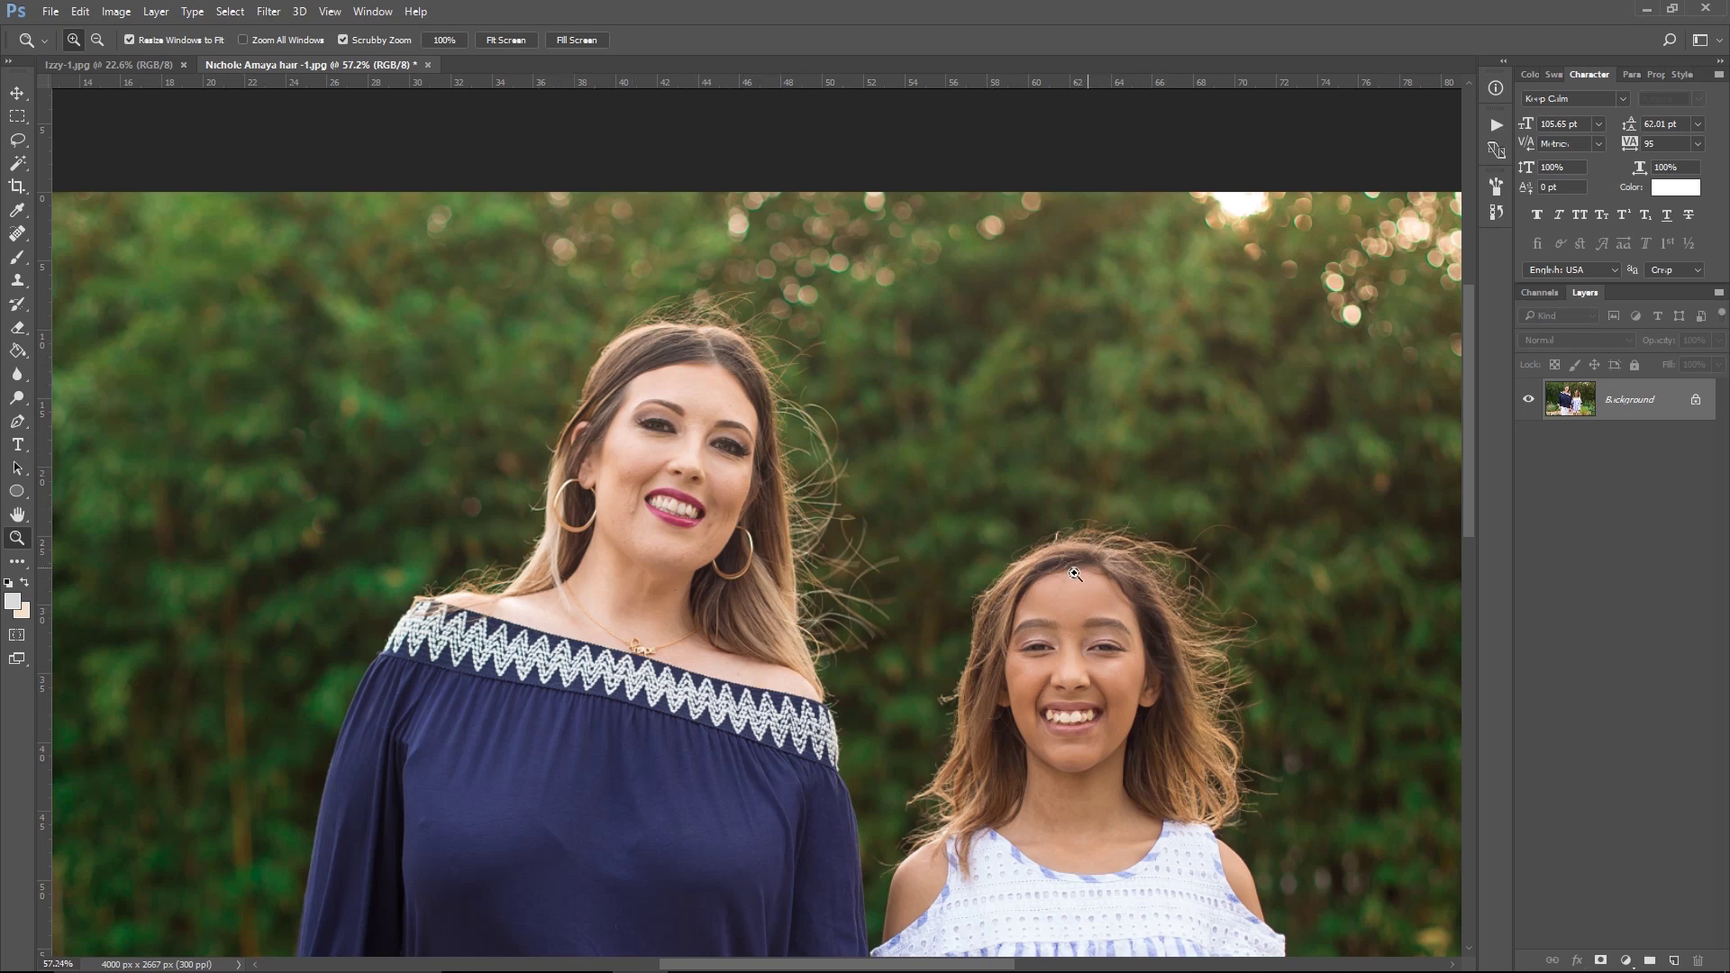
pyautogui.moveTo(1064, 530); pyautogui.dragTo(910, 509)
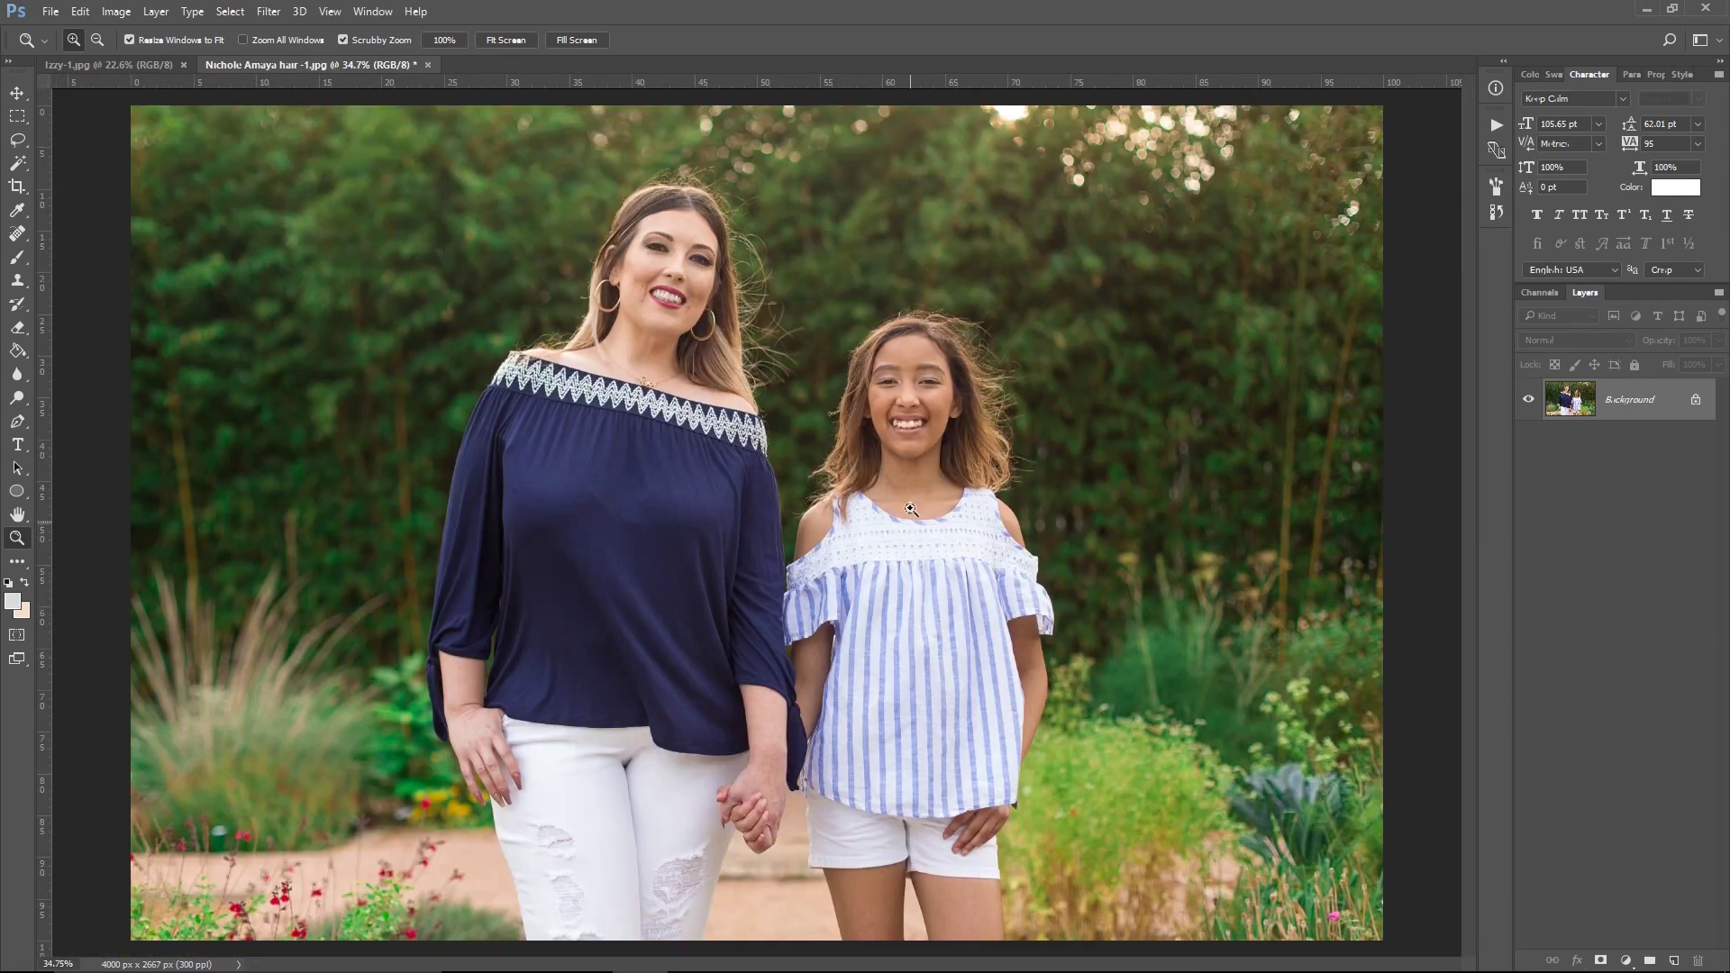
pyautogui.press('m')
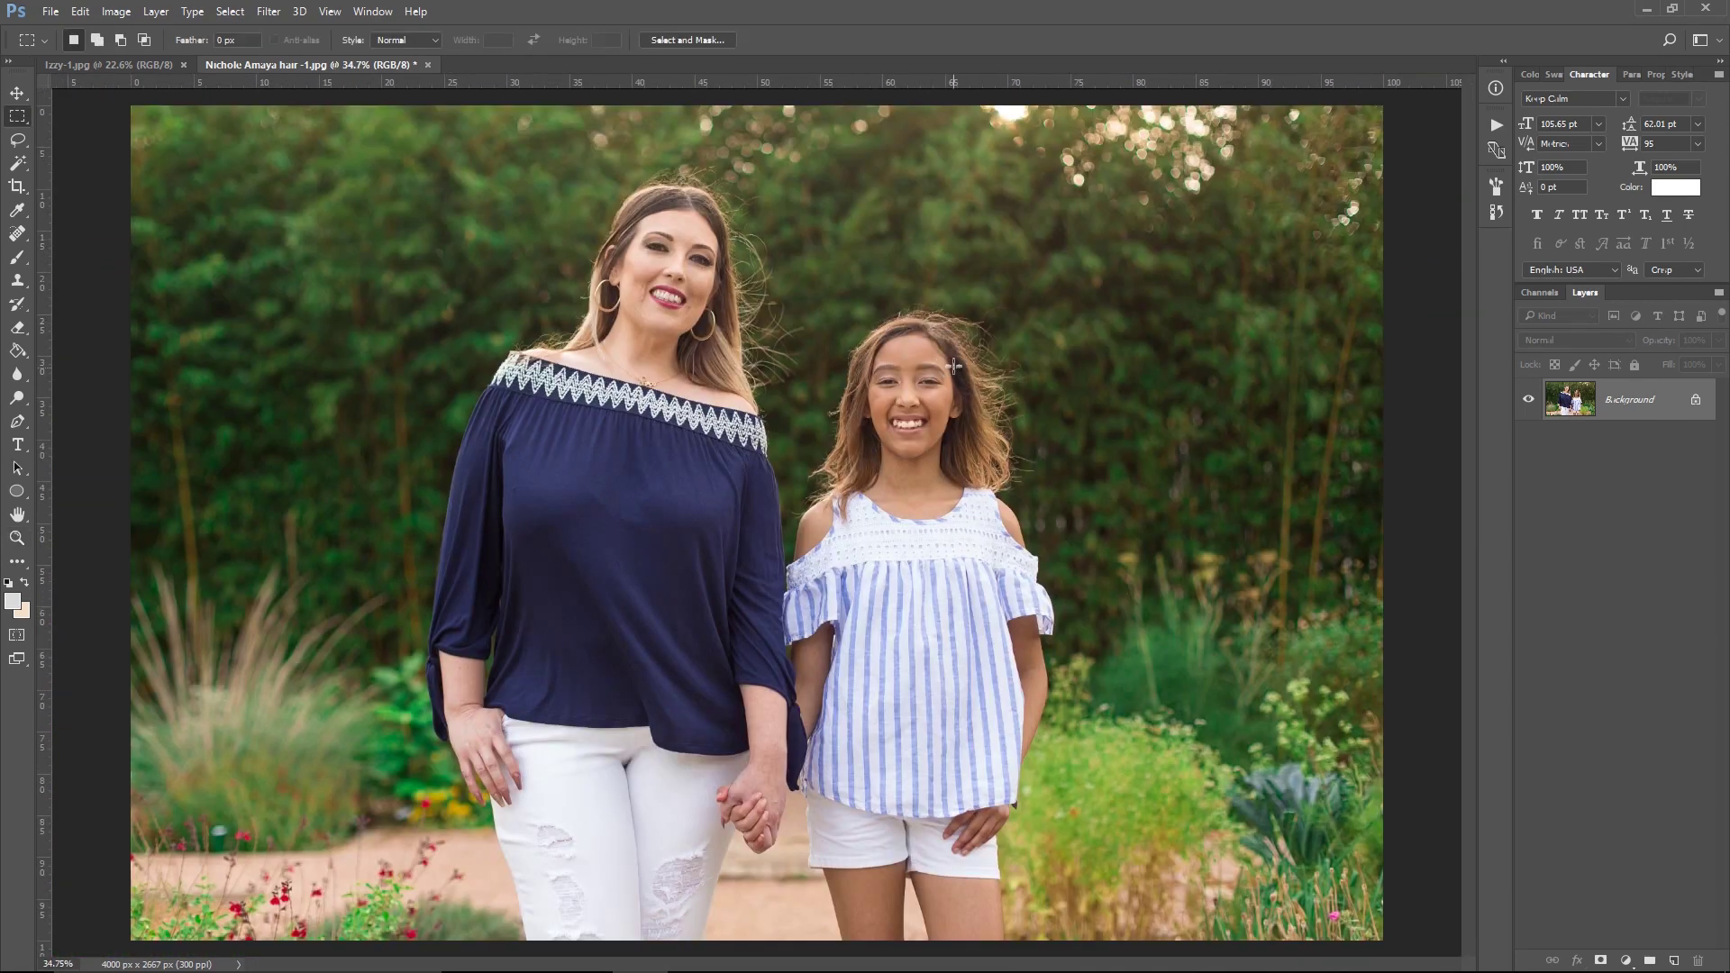
pyautogui.rightClick(18, 126)
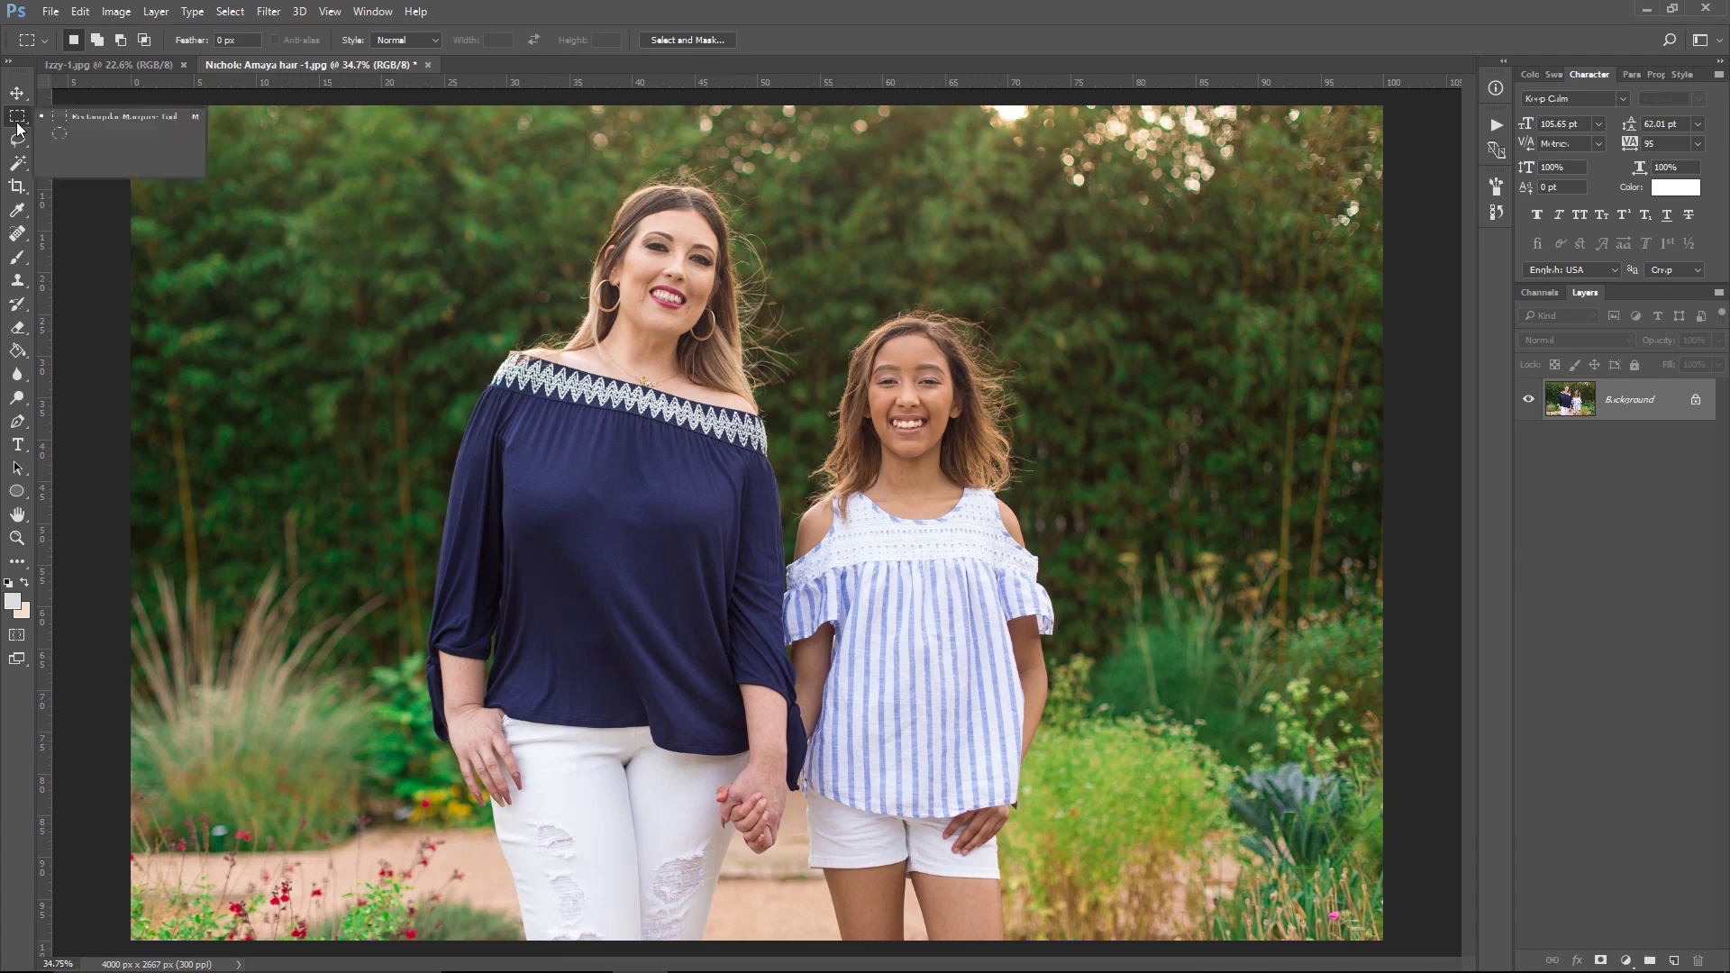
pyautogui.click(90, 133)
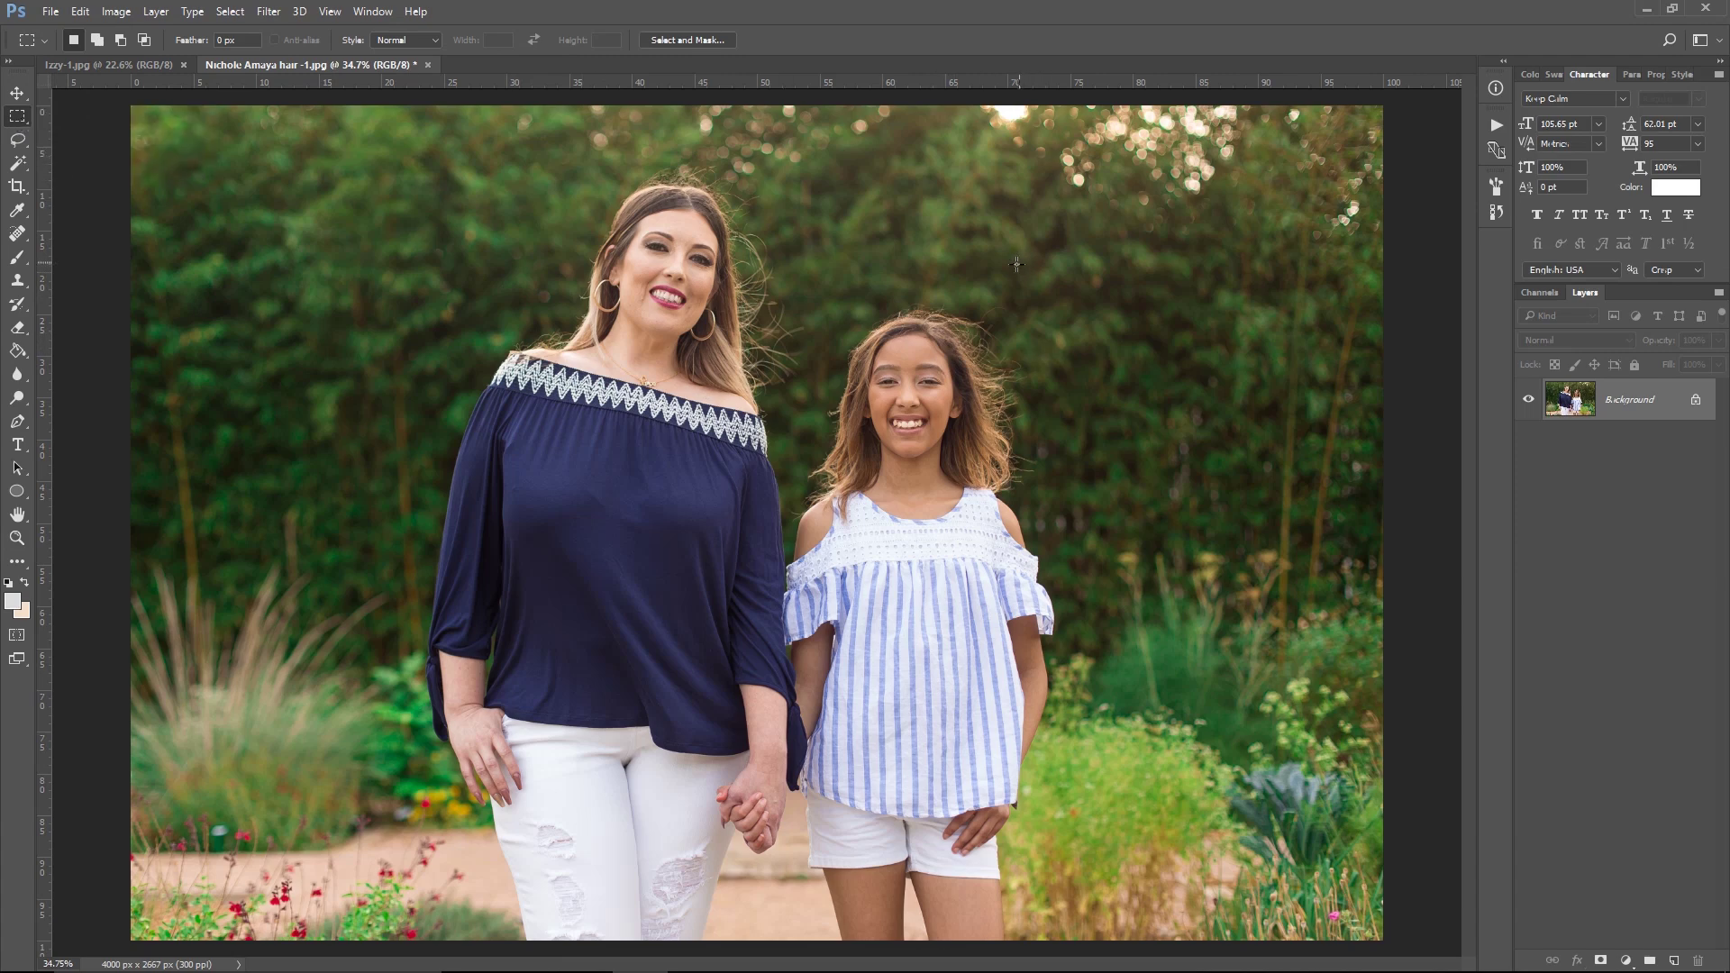
pyautogui.moveTo(996, 243); pyautogui.dragTo(1383, 556)
pyautogui.click(1142, 523)
pyautogui.hotkey('ctrl', 'j')
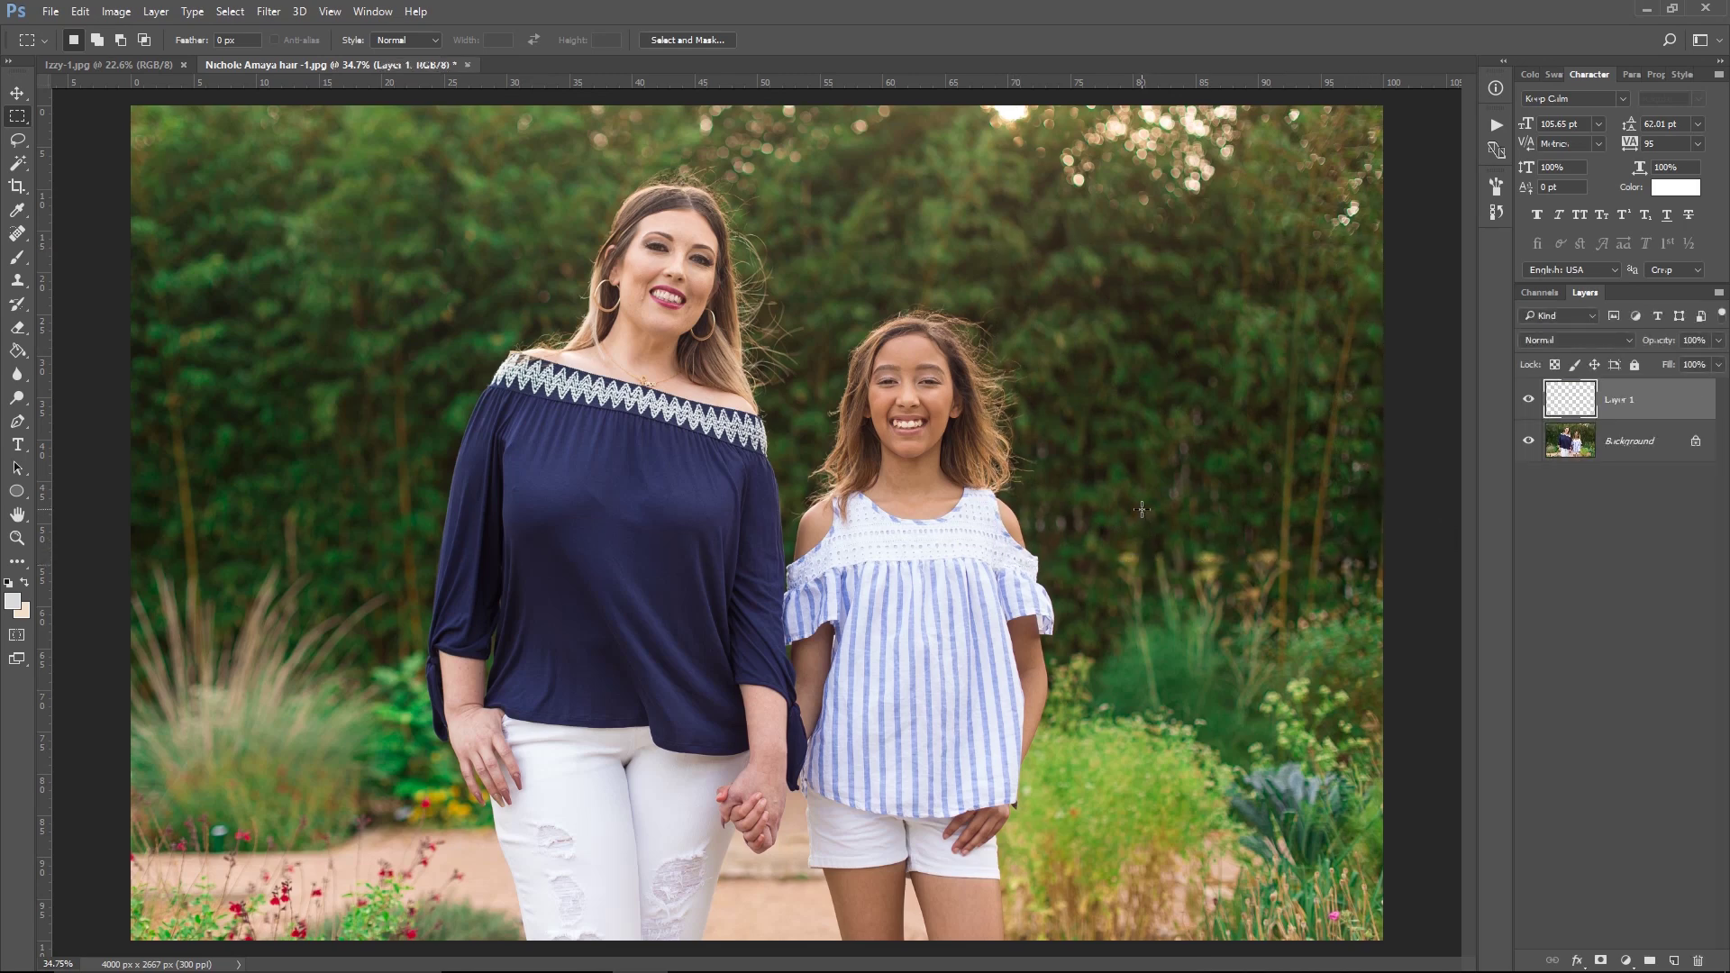
# Move the copied foliage patch over the girl's head so its edge meets the woman's hair.
pyautogui.press('v')
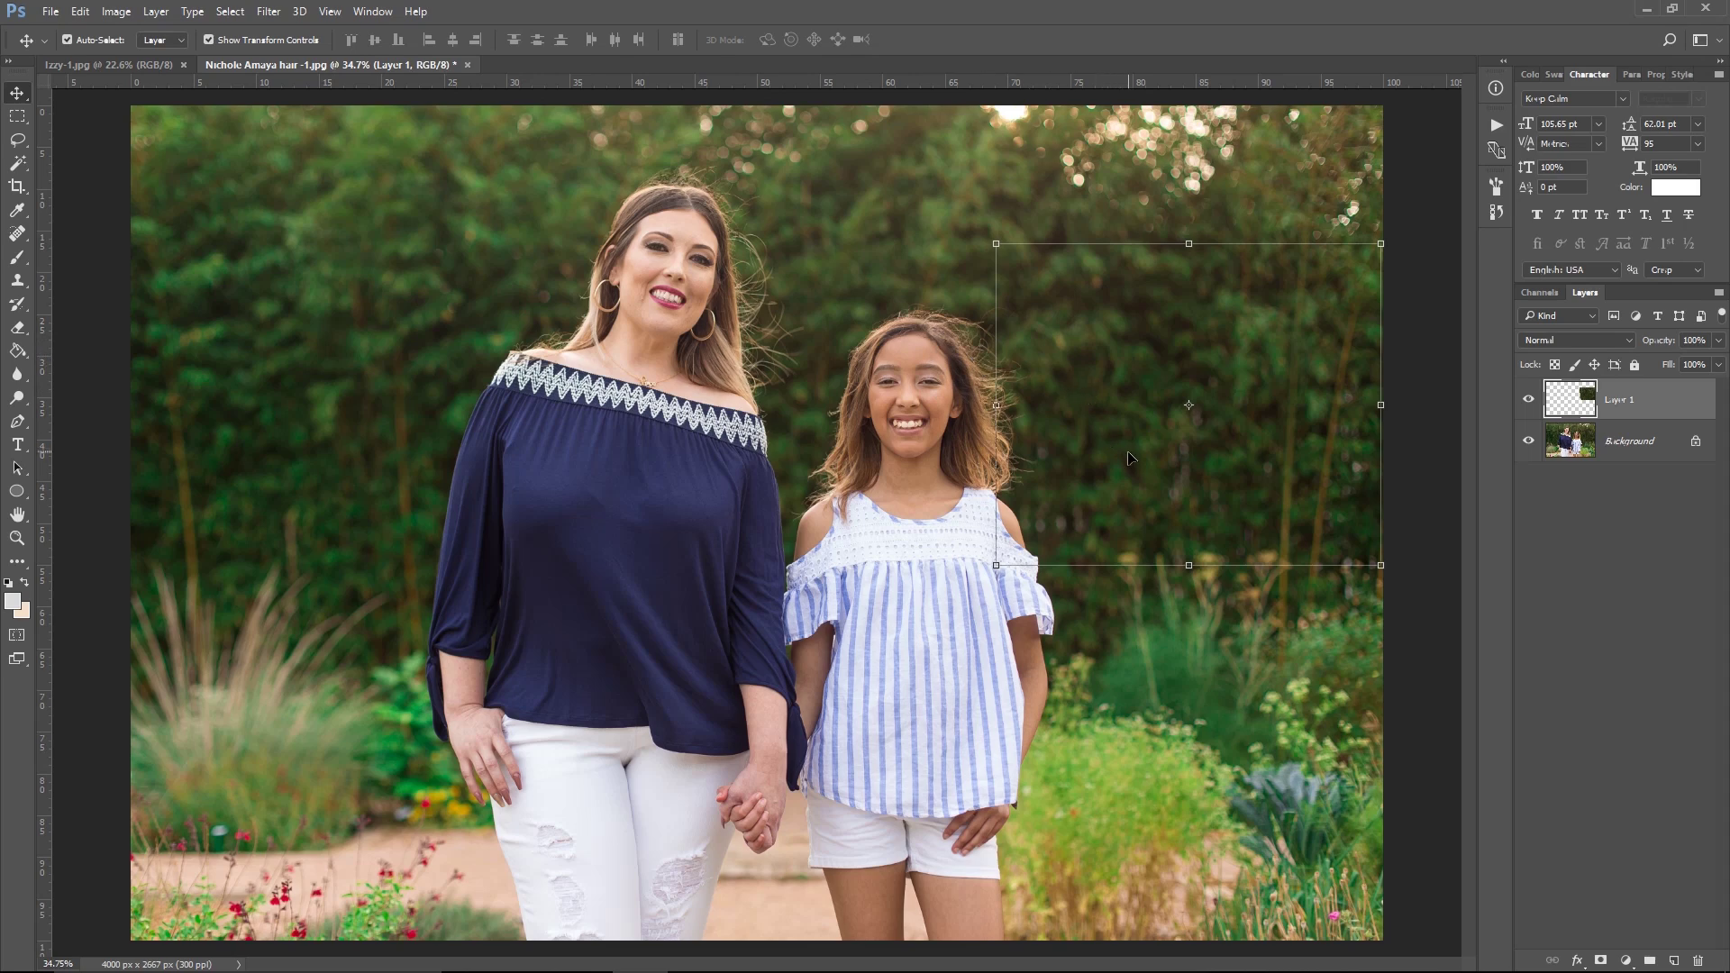
pyautogui.moveTo(1131, 458); pyautogui.dragTo(867, 431)
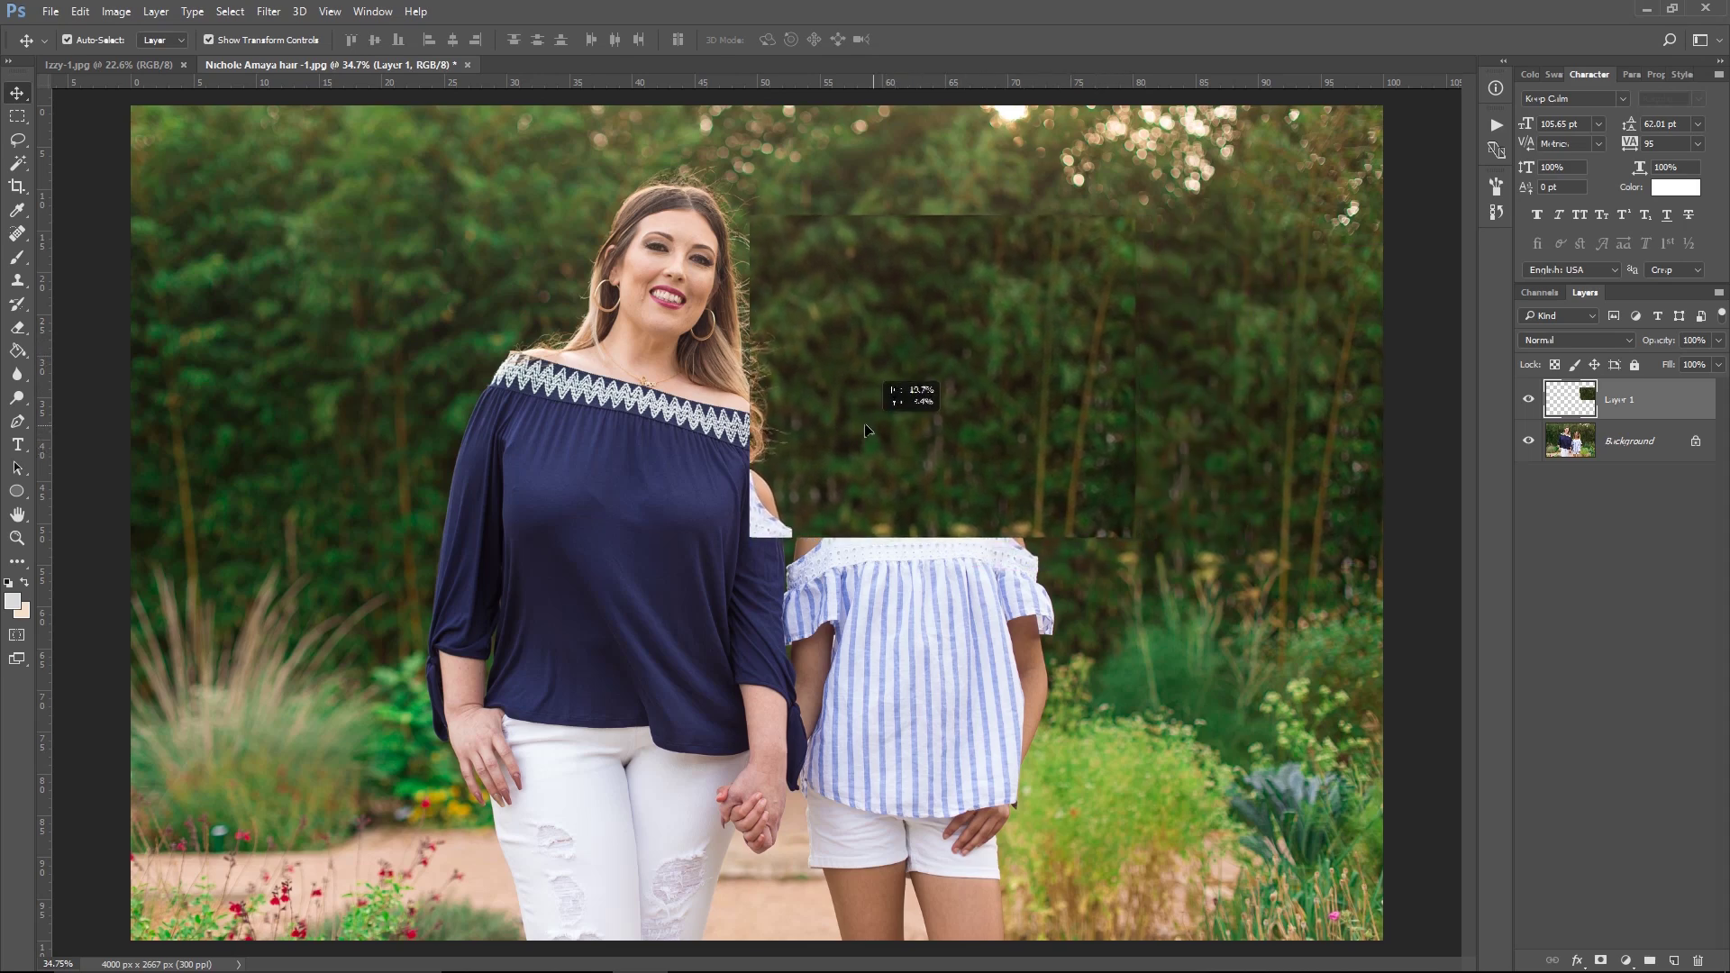
pyautogui.press('z')
pyautogui.click(991, 326)
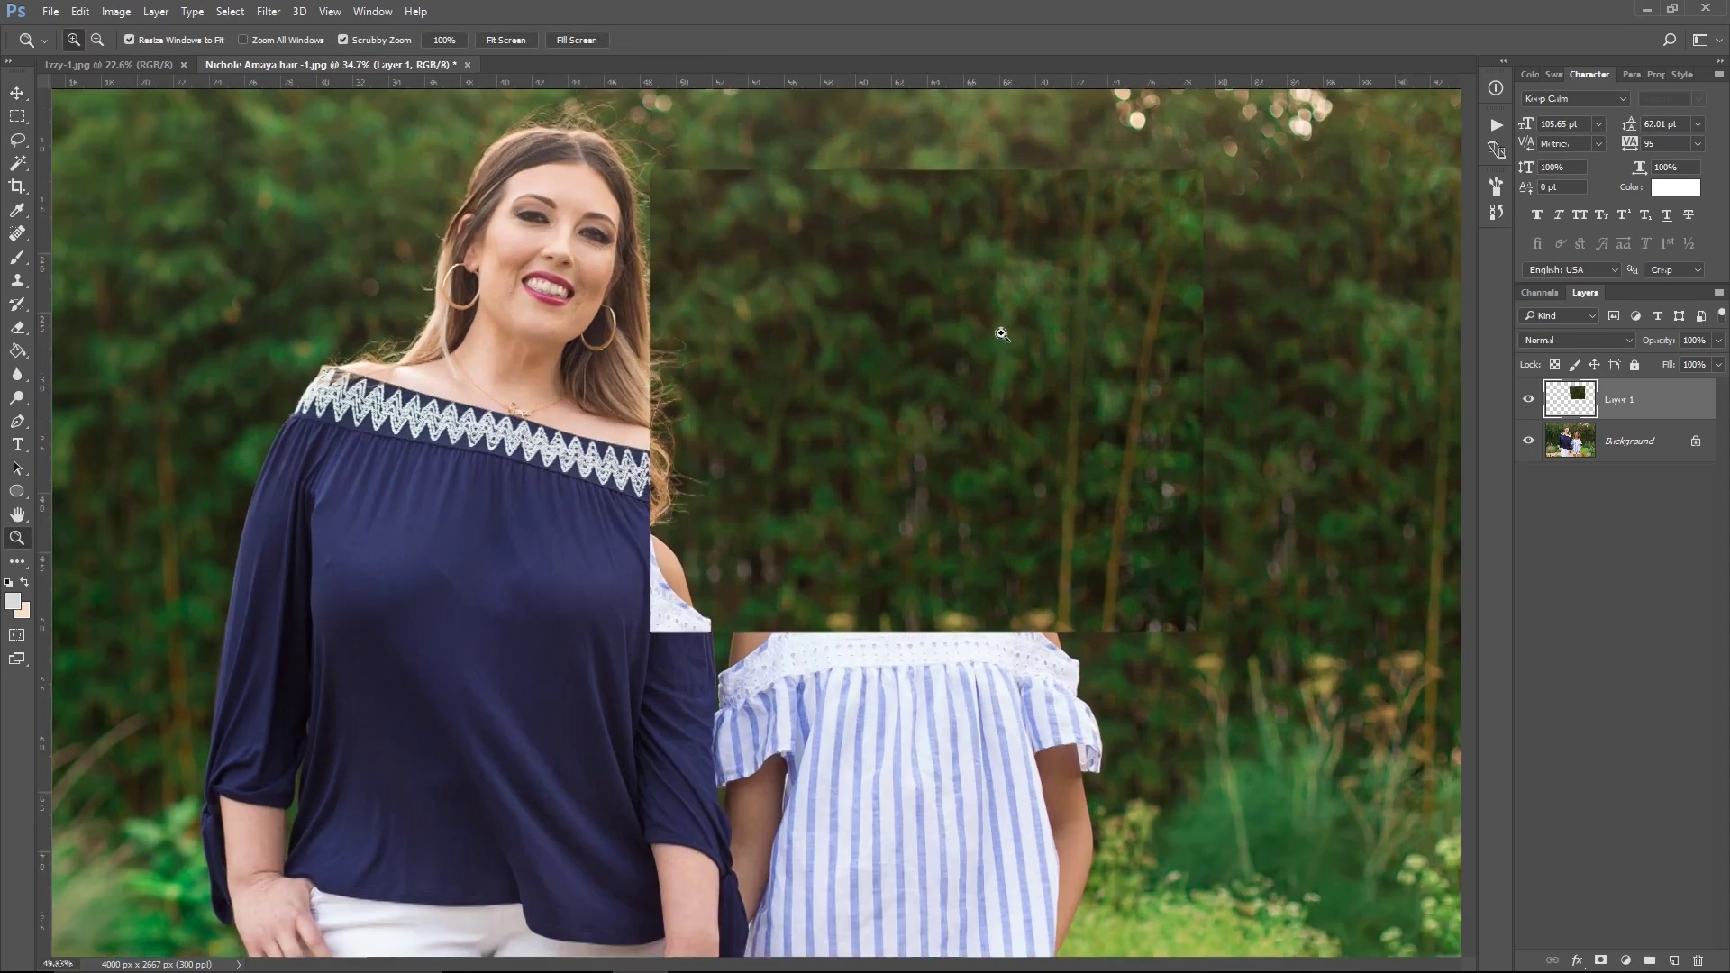
pyautogui.moveTo(1001, 334); pyautogui.dragTo(1516, 407)
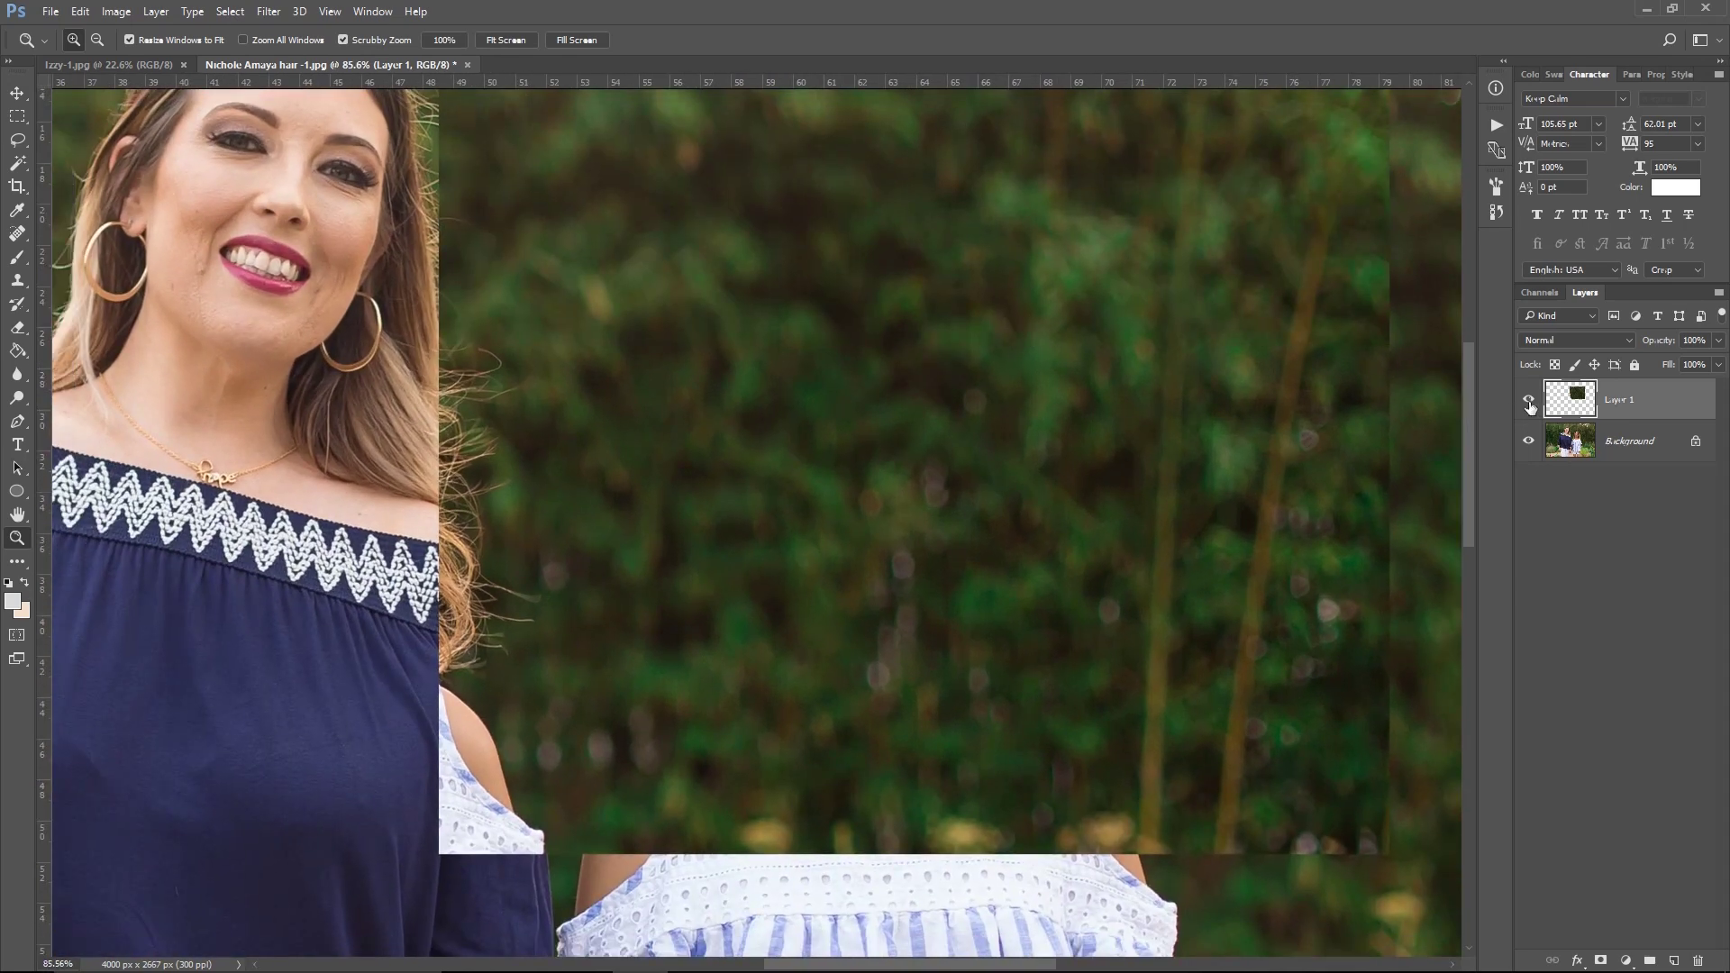
pyautogui.moveTo(1352, 444); pyautogui.dragTo(1221, 402)
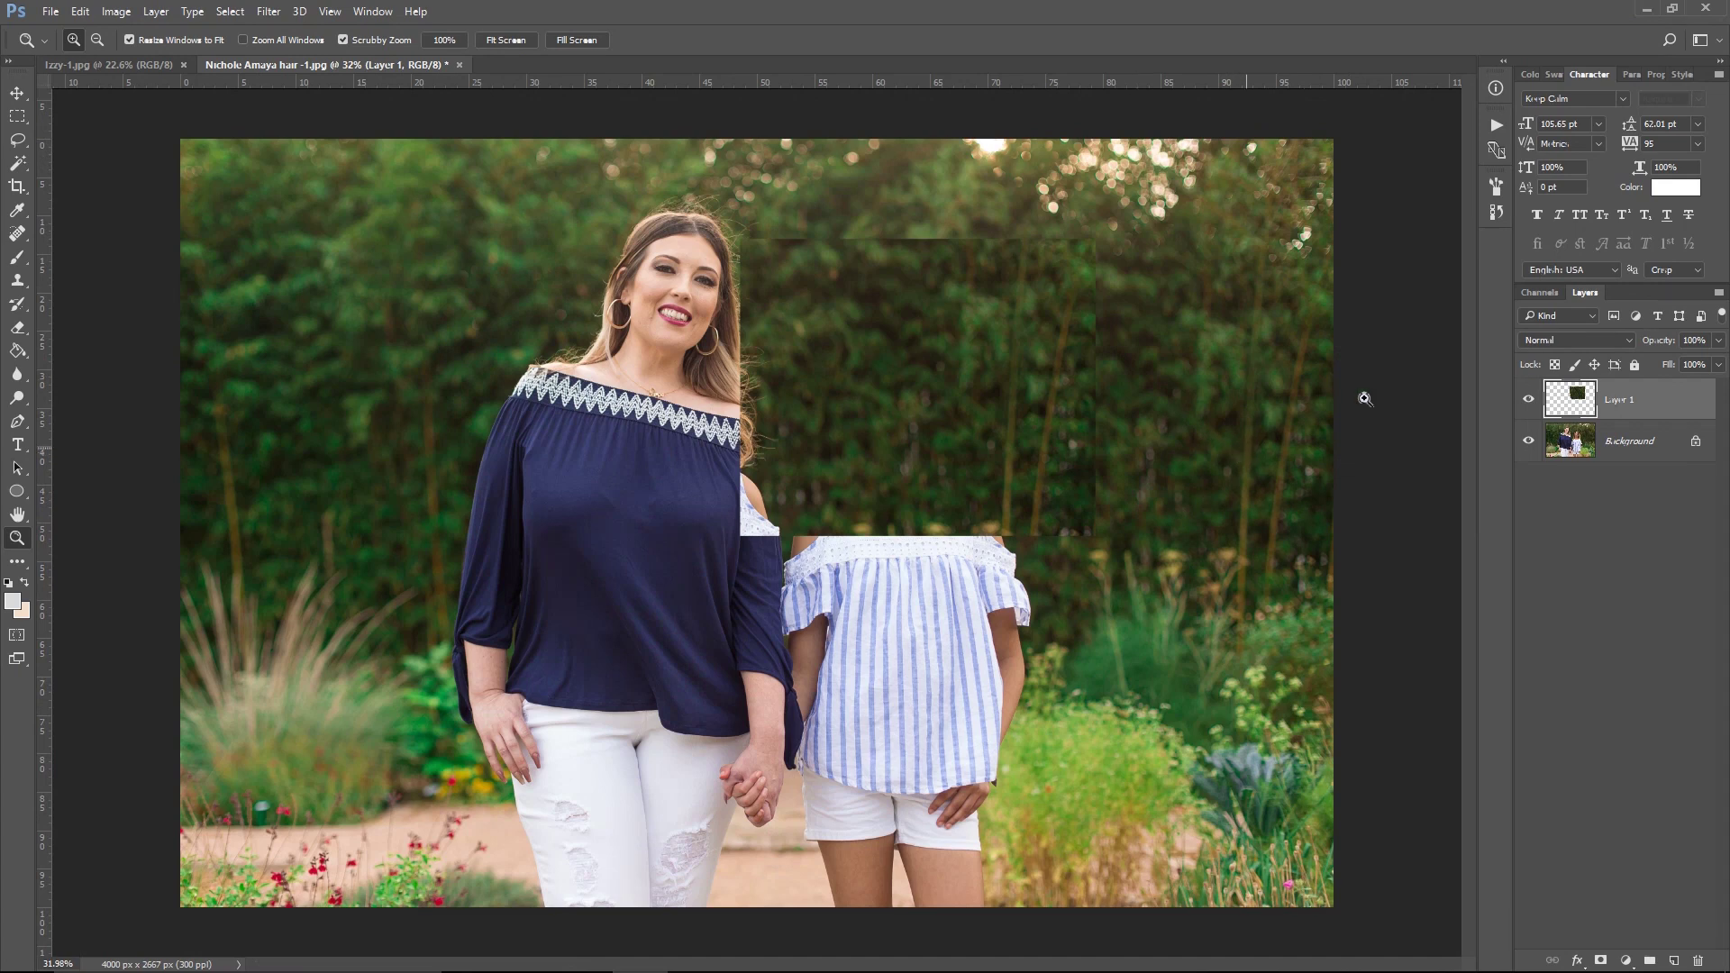
# Hide and reshow the copied foliage layer to compare it with the girl's hair, then examine the patch up close.
pyautogui.click(1528, 401)
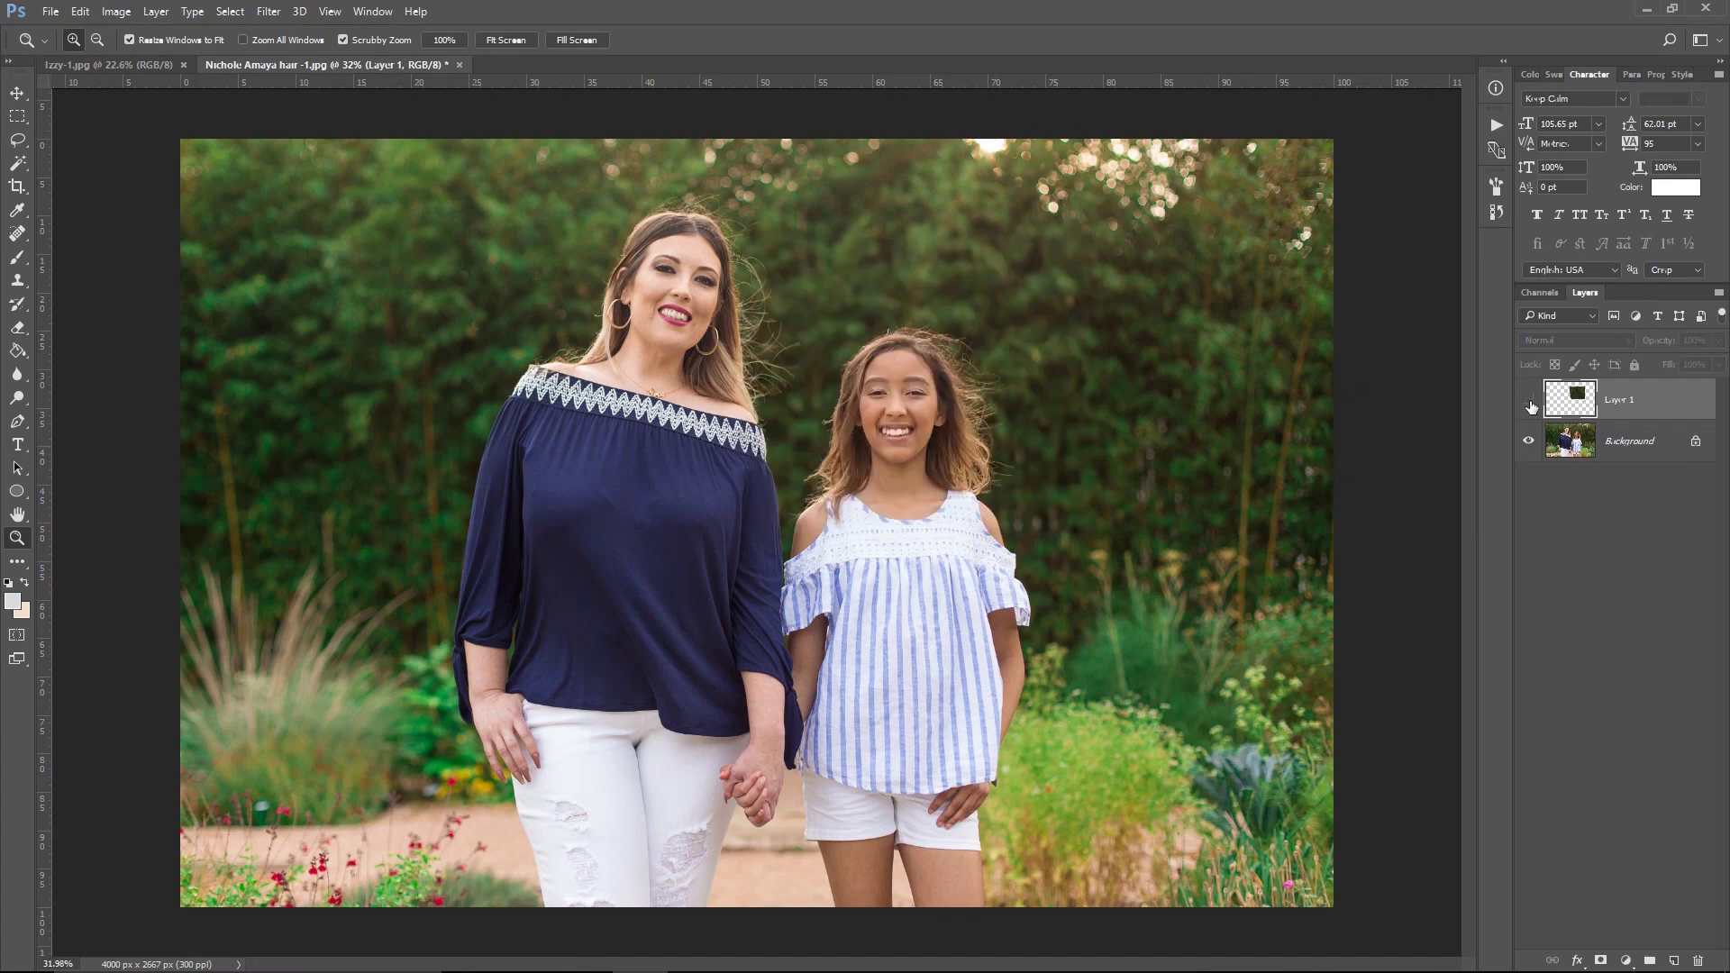
pyautogui.click(1528, 401)
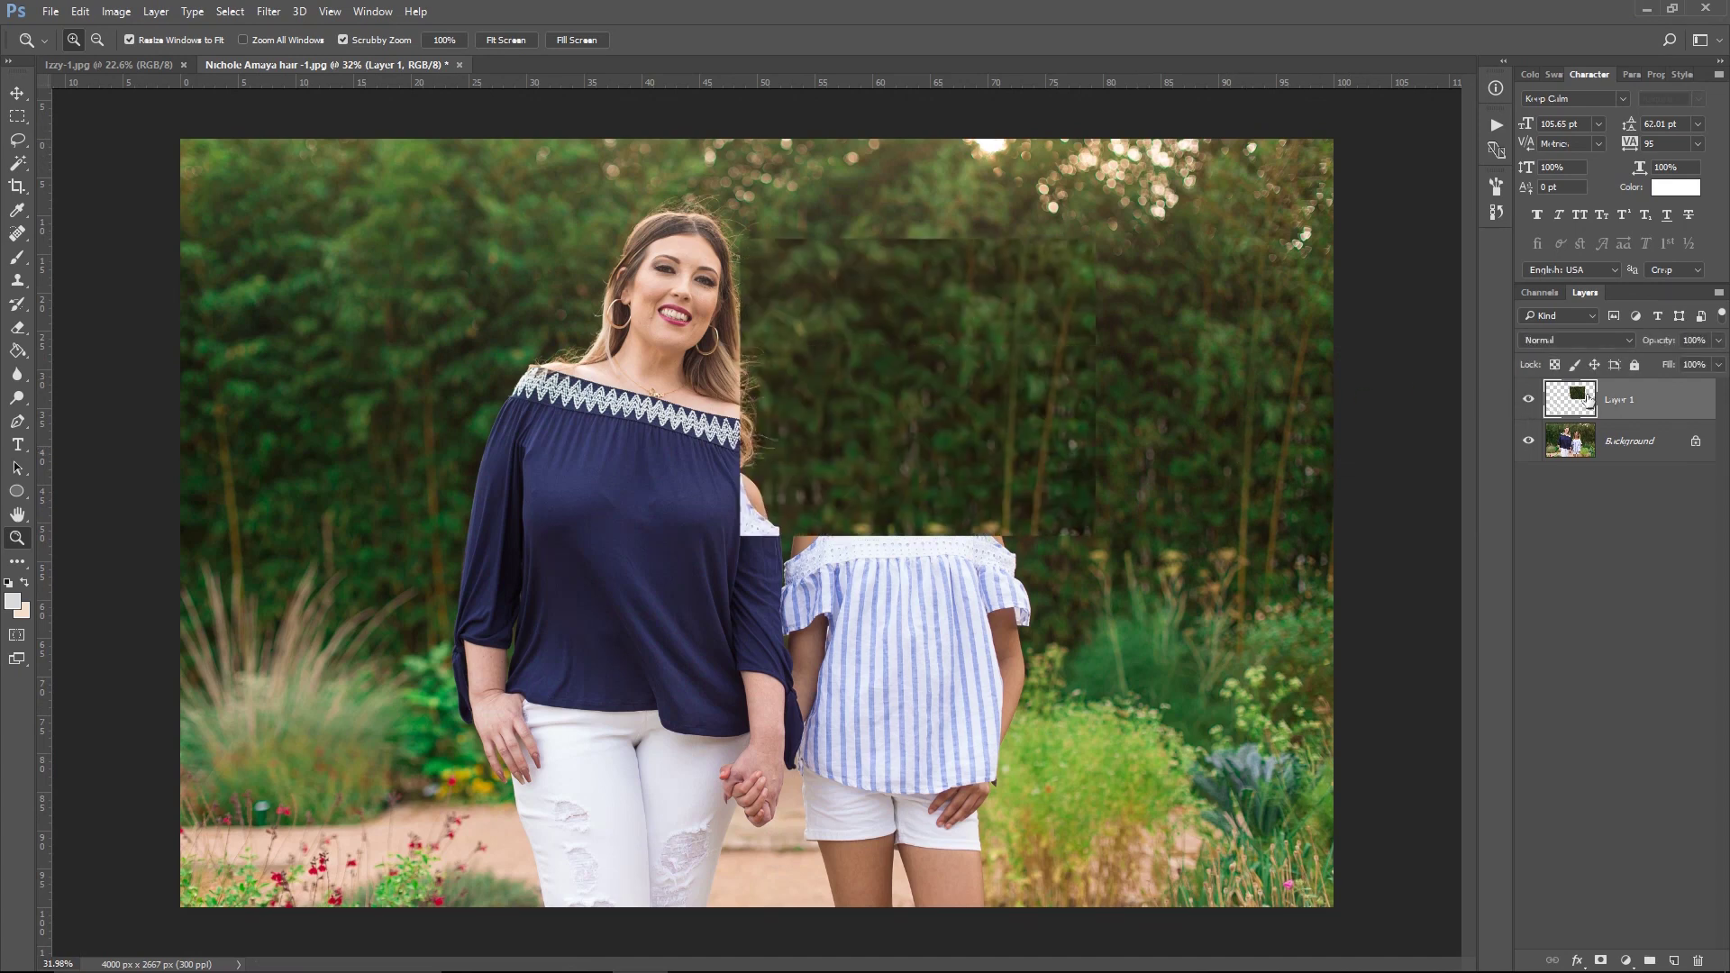
pyautogui.press('v')
pyautogui.moveTo(984, 460); pyautogui.dragTo(1022, 424)
pyautogui.press('z')
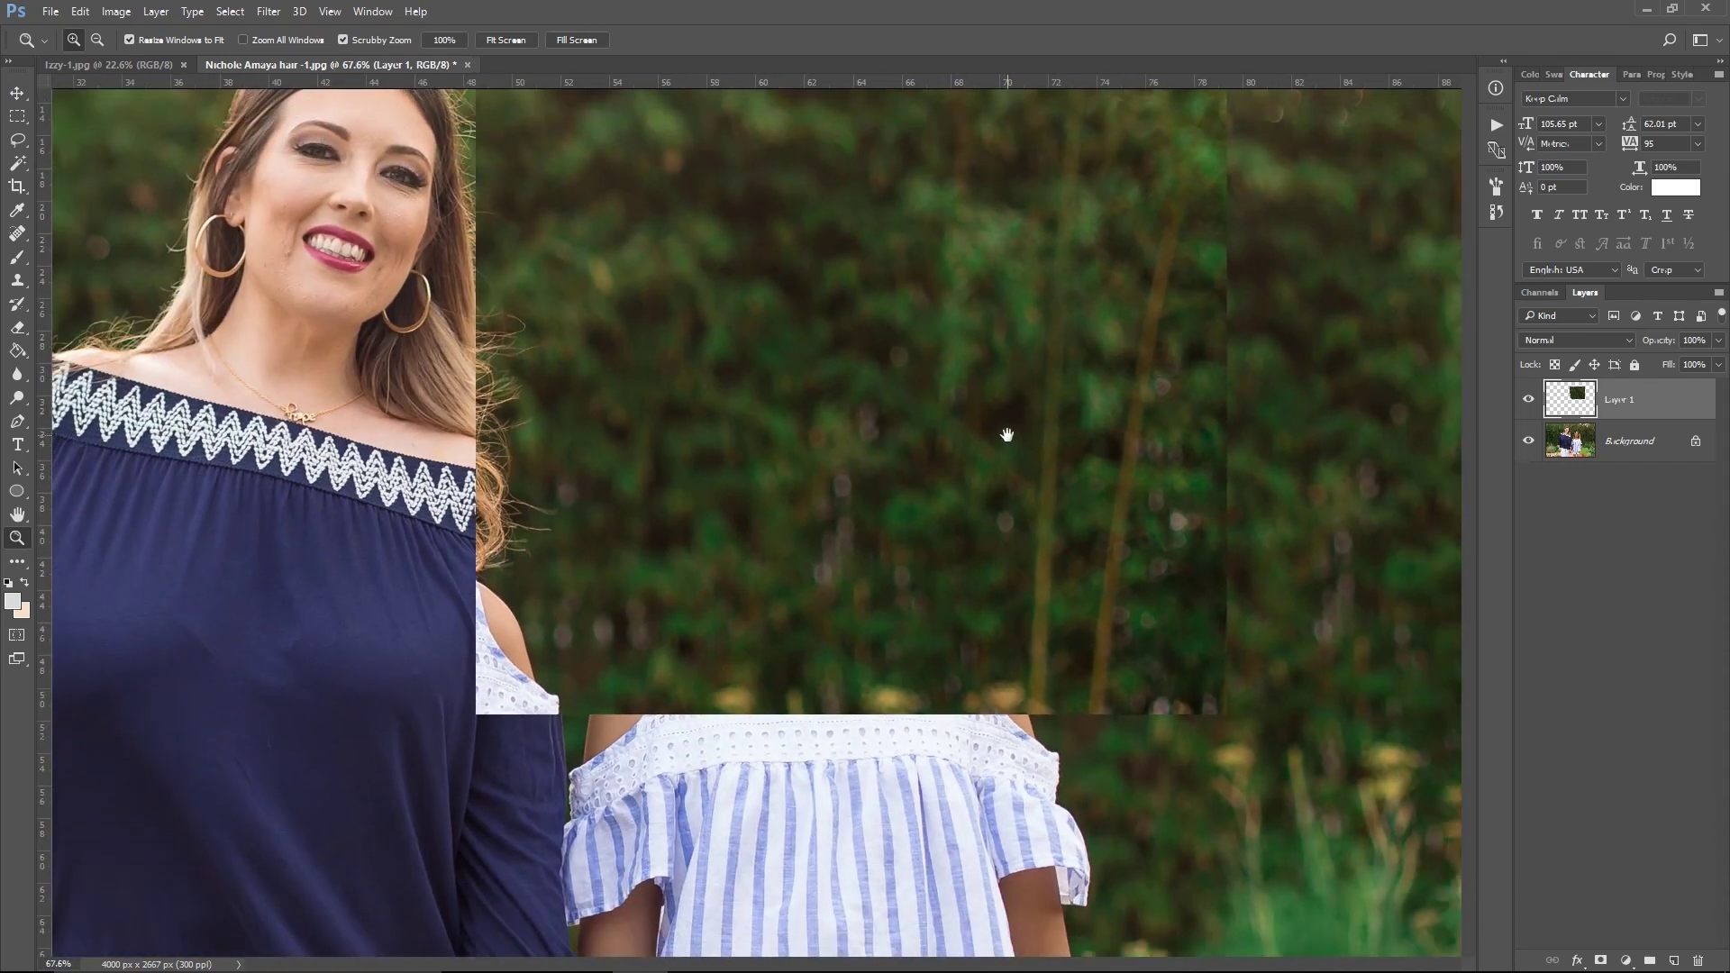
pyautogui.scroll(2, 1021, 424)
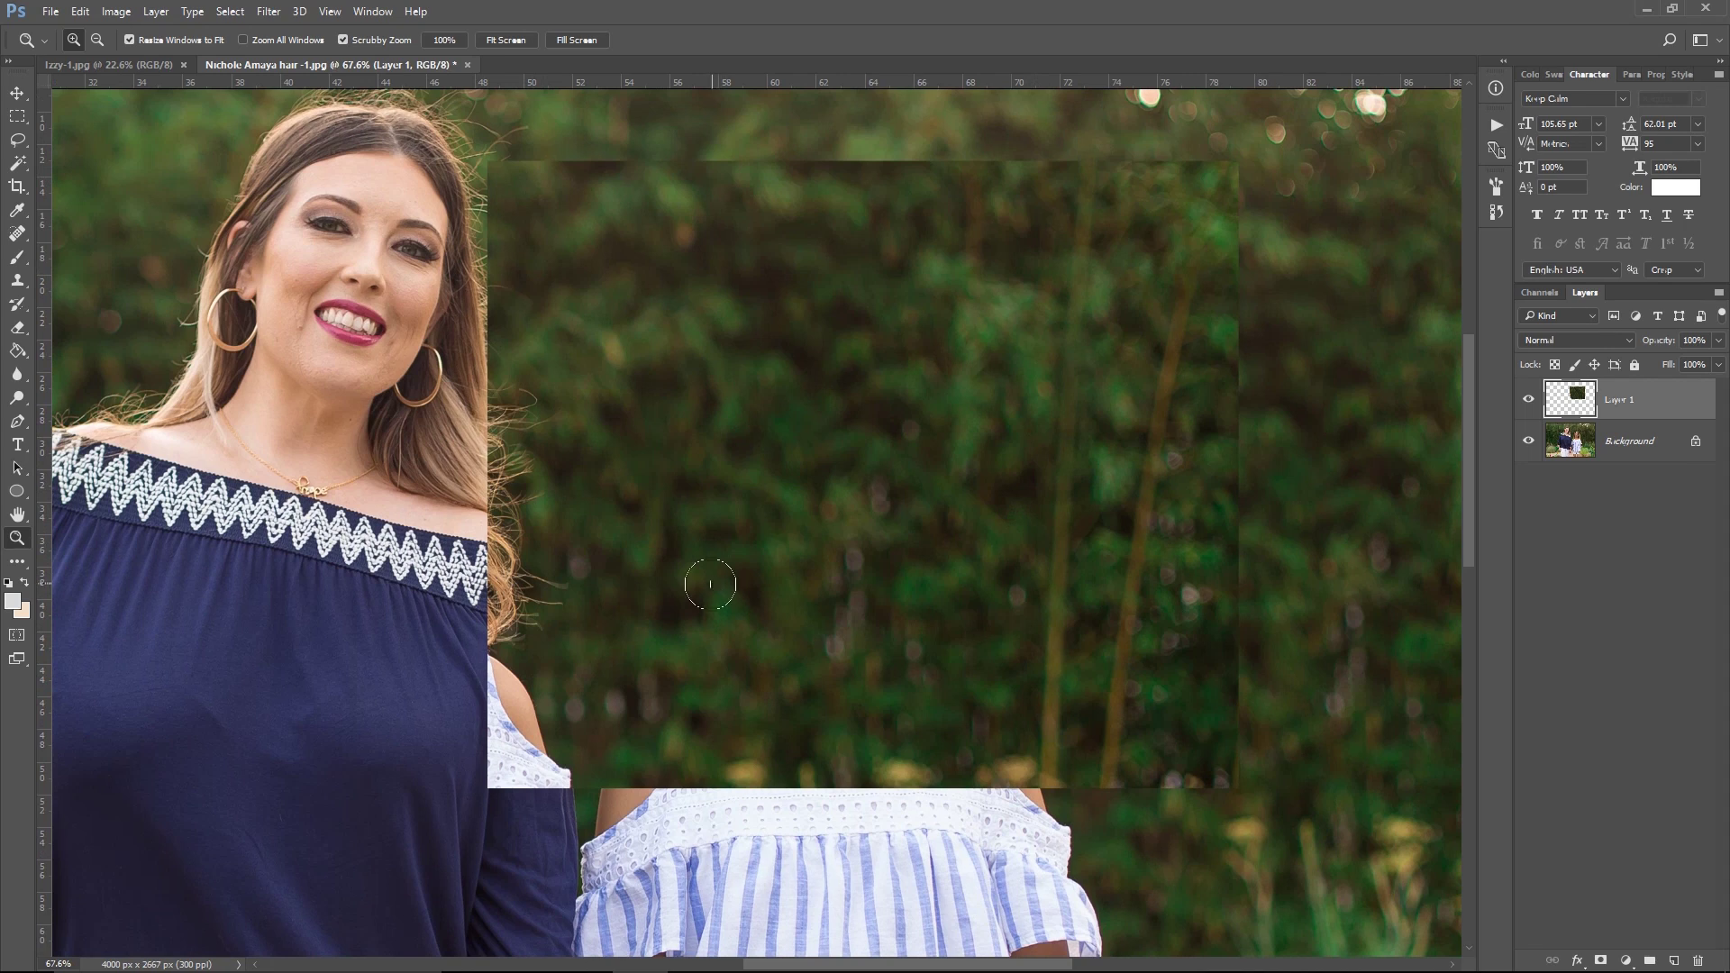
# Erase the foliage patch's edge where it overlaps the woman's hair and sleeve, using the Eraser.
pyautogui.press('e')
pyautogui.moveTo(506, 399)
pyautogui.mouseDown()
pyautogui.moveTo(503, 528)
pyautogui.moveTo(546, 644)
pyautogui.moveTo(511, 696)
pyautogui.mouseUp()
pyautogui.hotkey('ctrl', 'z')
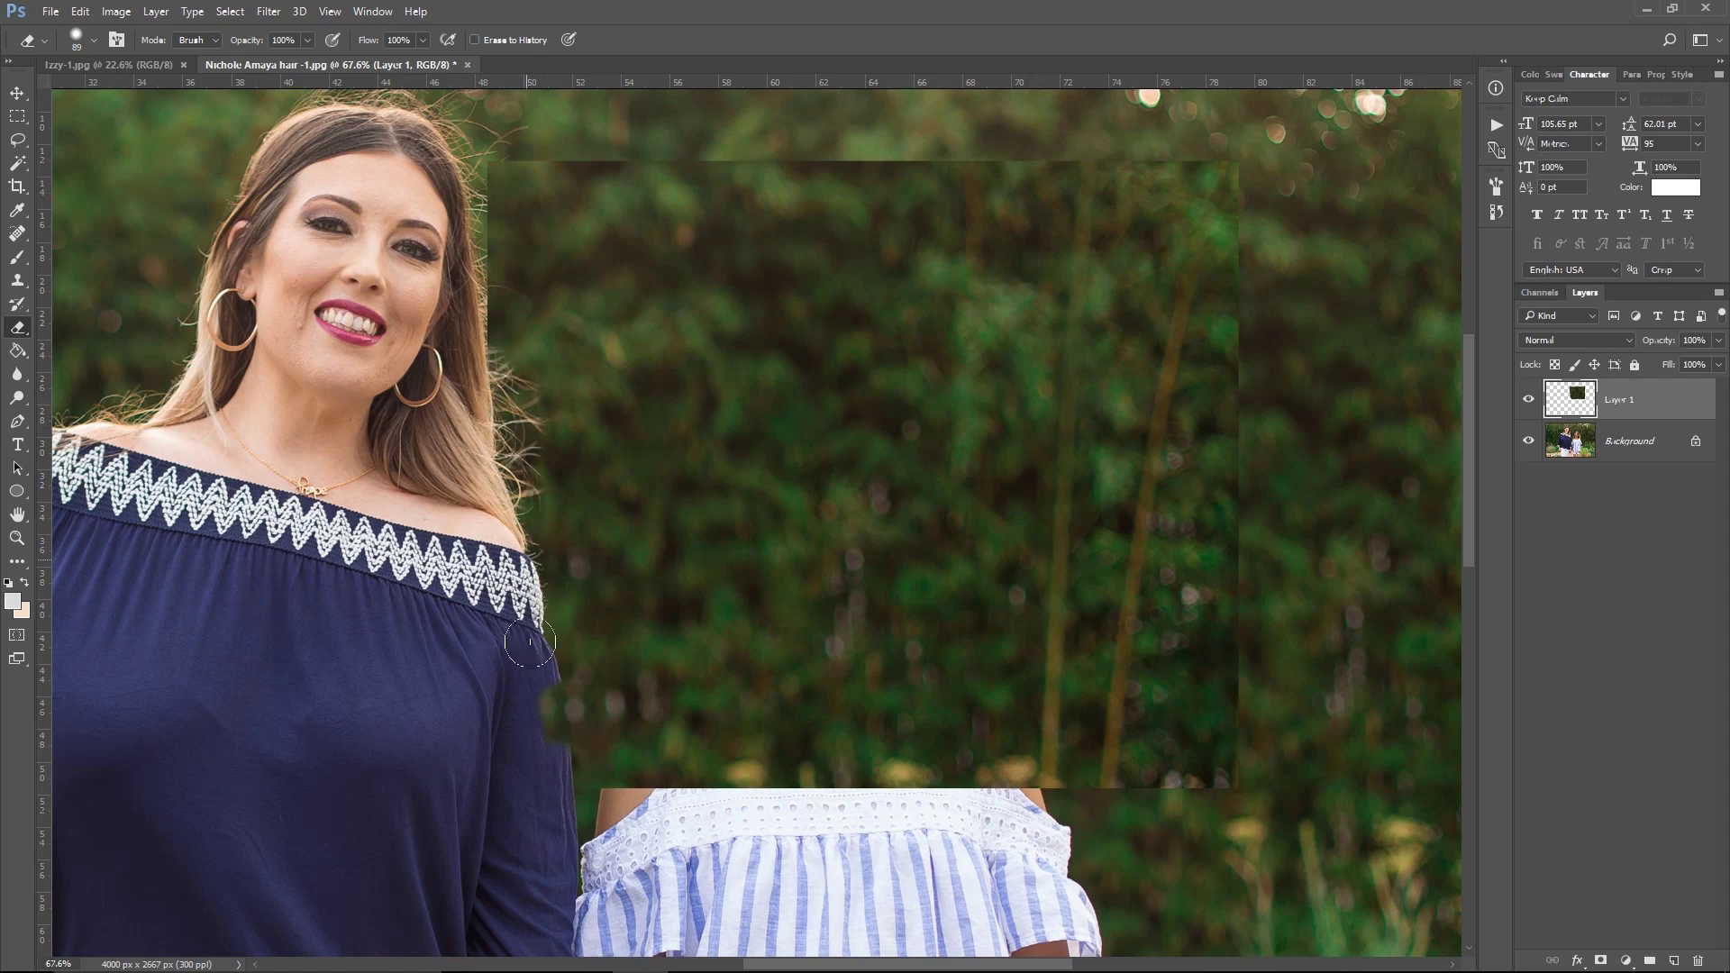
pyautogui.moveTo(547, 686); pyautogui.dragTo(557, 721)
pyautogui.press('v')
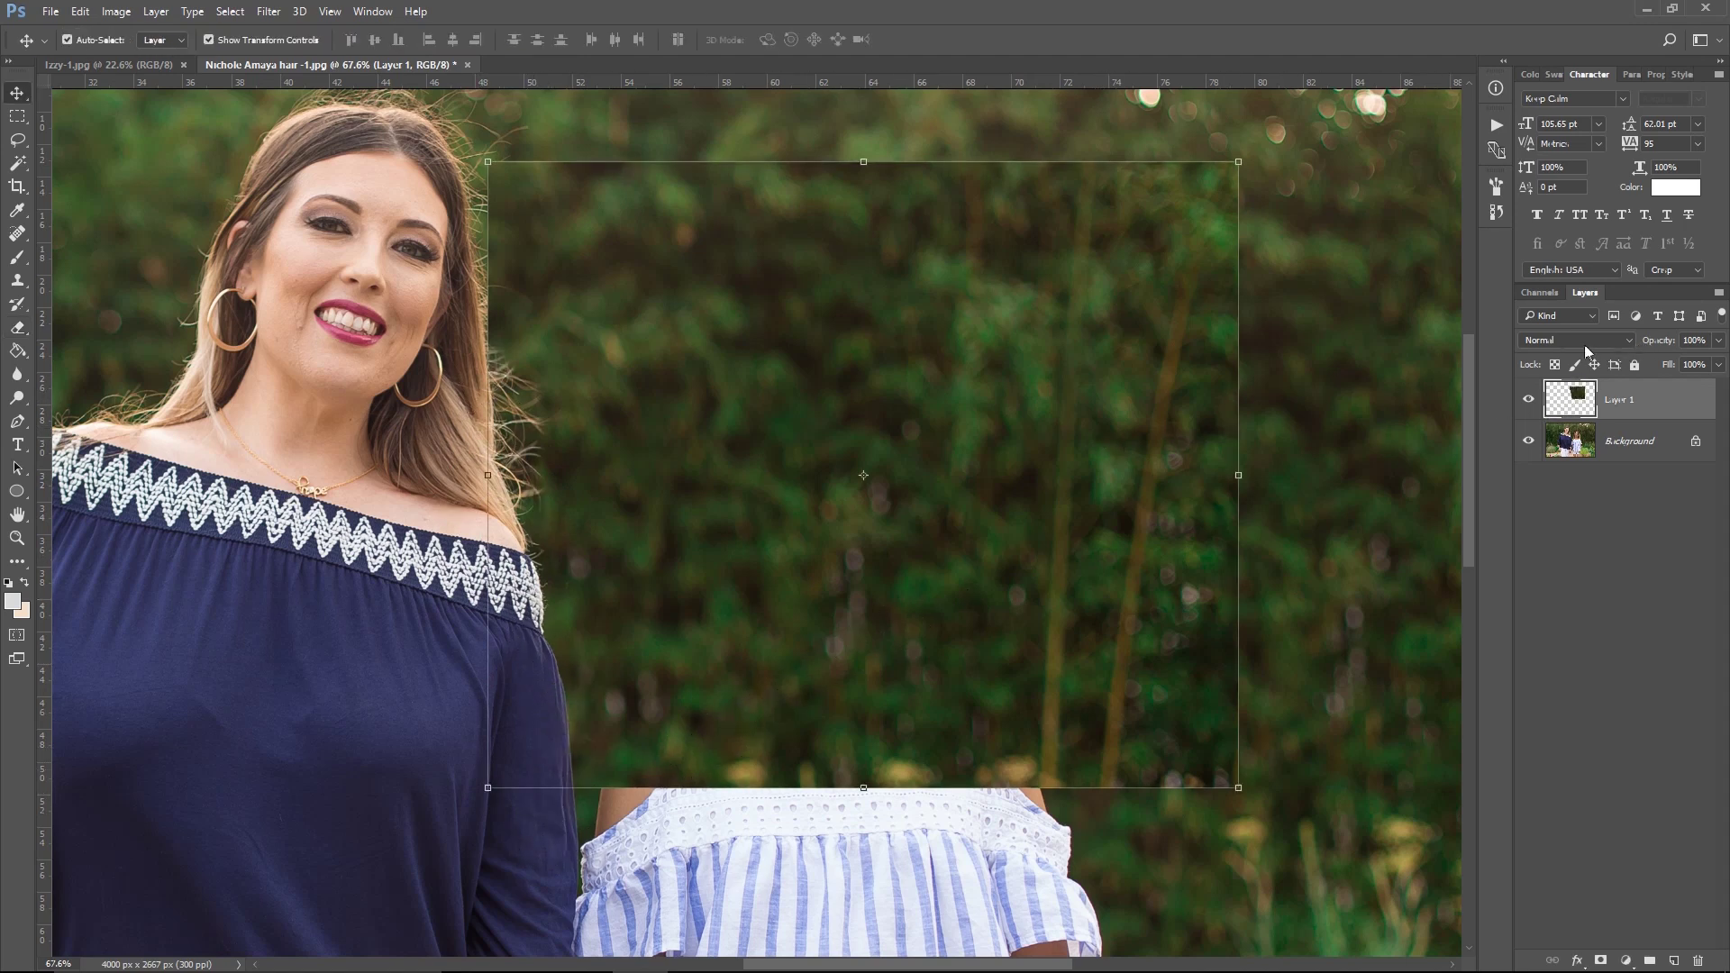
# Set the foliage layer's opacity to 49%, add a white layer mask, and check the mask on its own.
pyautogui.moveTo(1663, 346); pyautogui.dragTo(1625, 348)
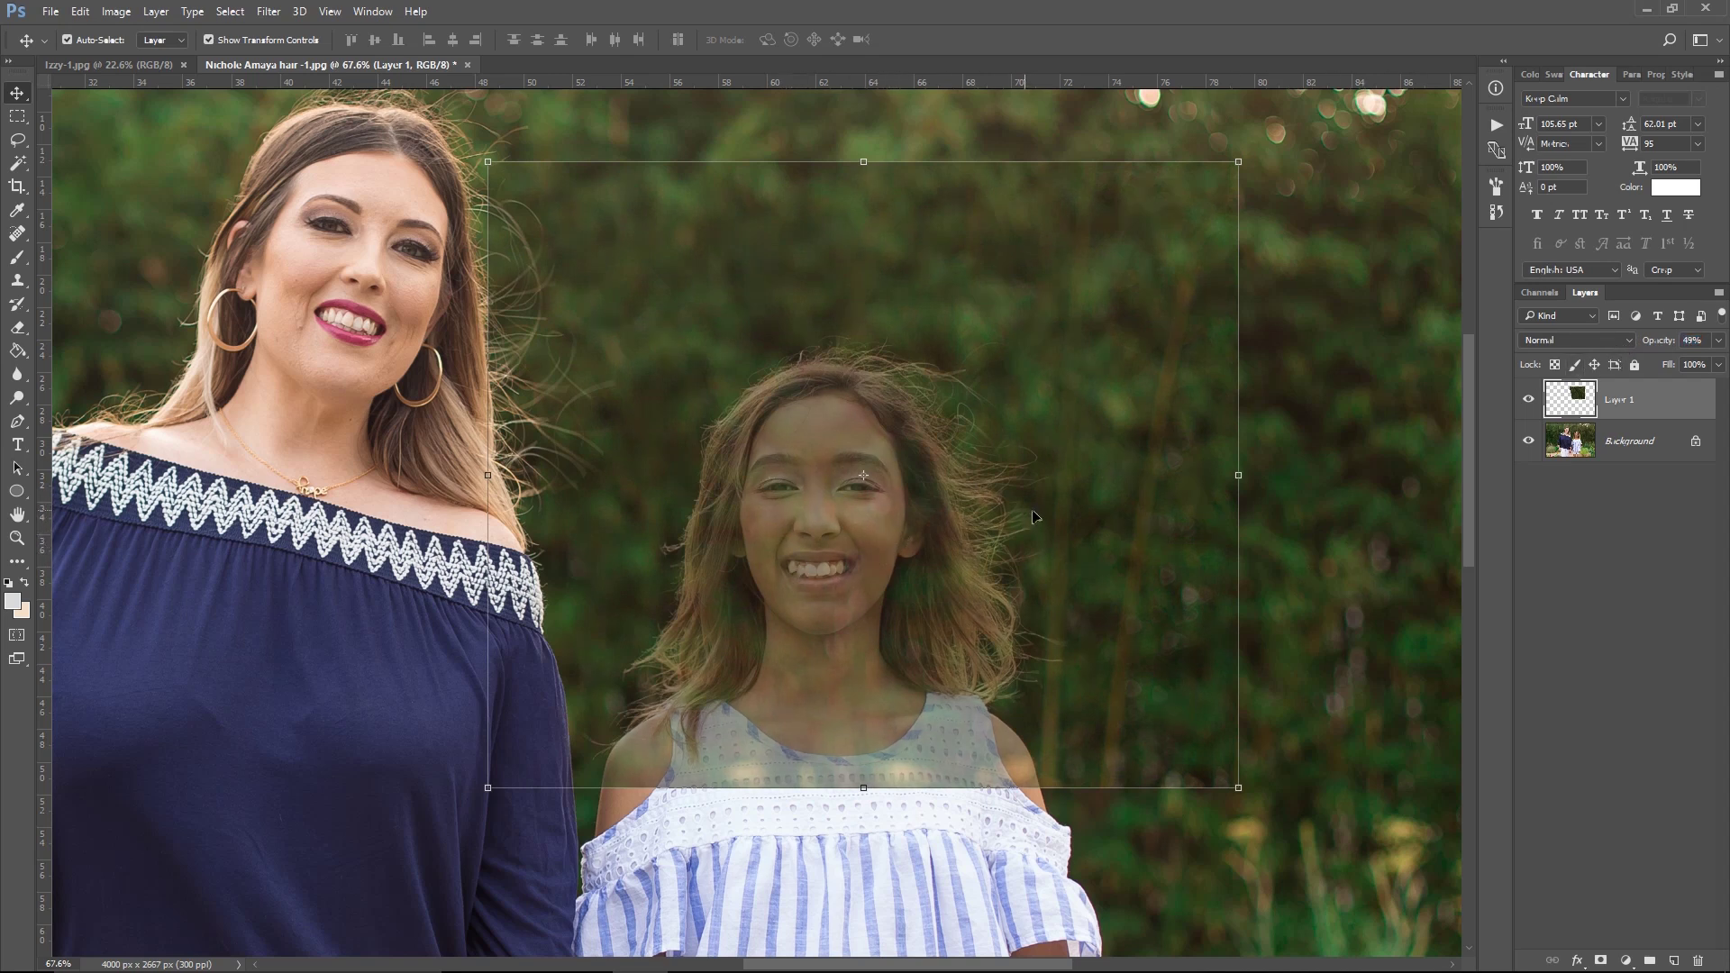
pyautogui.press('x')
pyautogui.click(1601, 962)
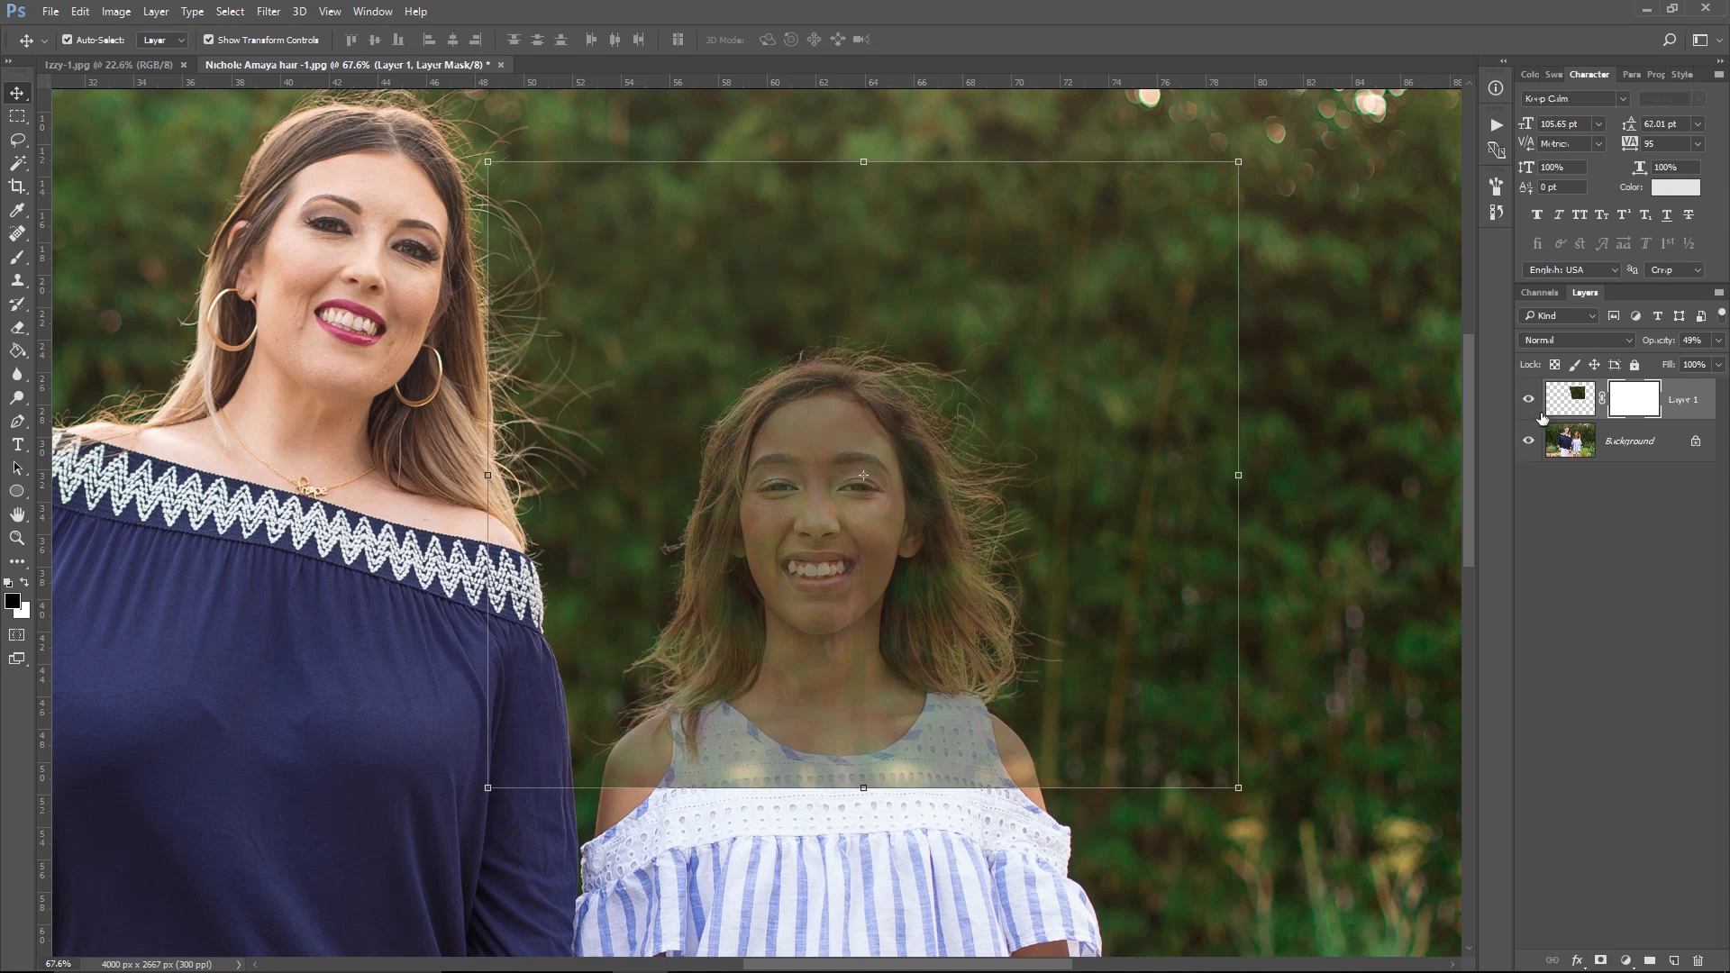
pyautogui.keyDown('alt'); pyautogui.click(1632, 408); pyautogui.keyUp('alt')
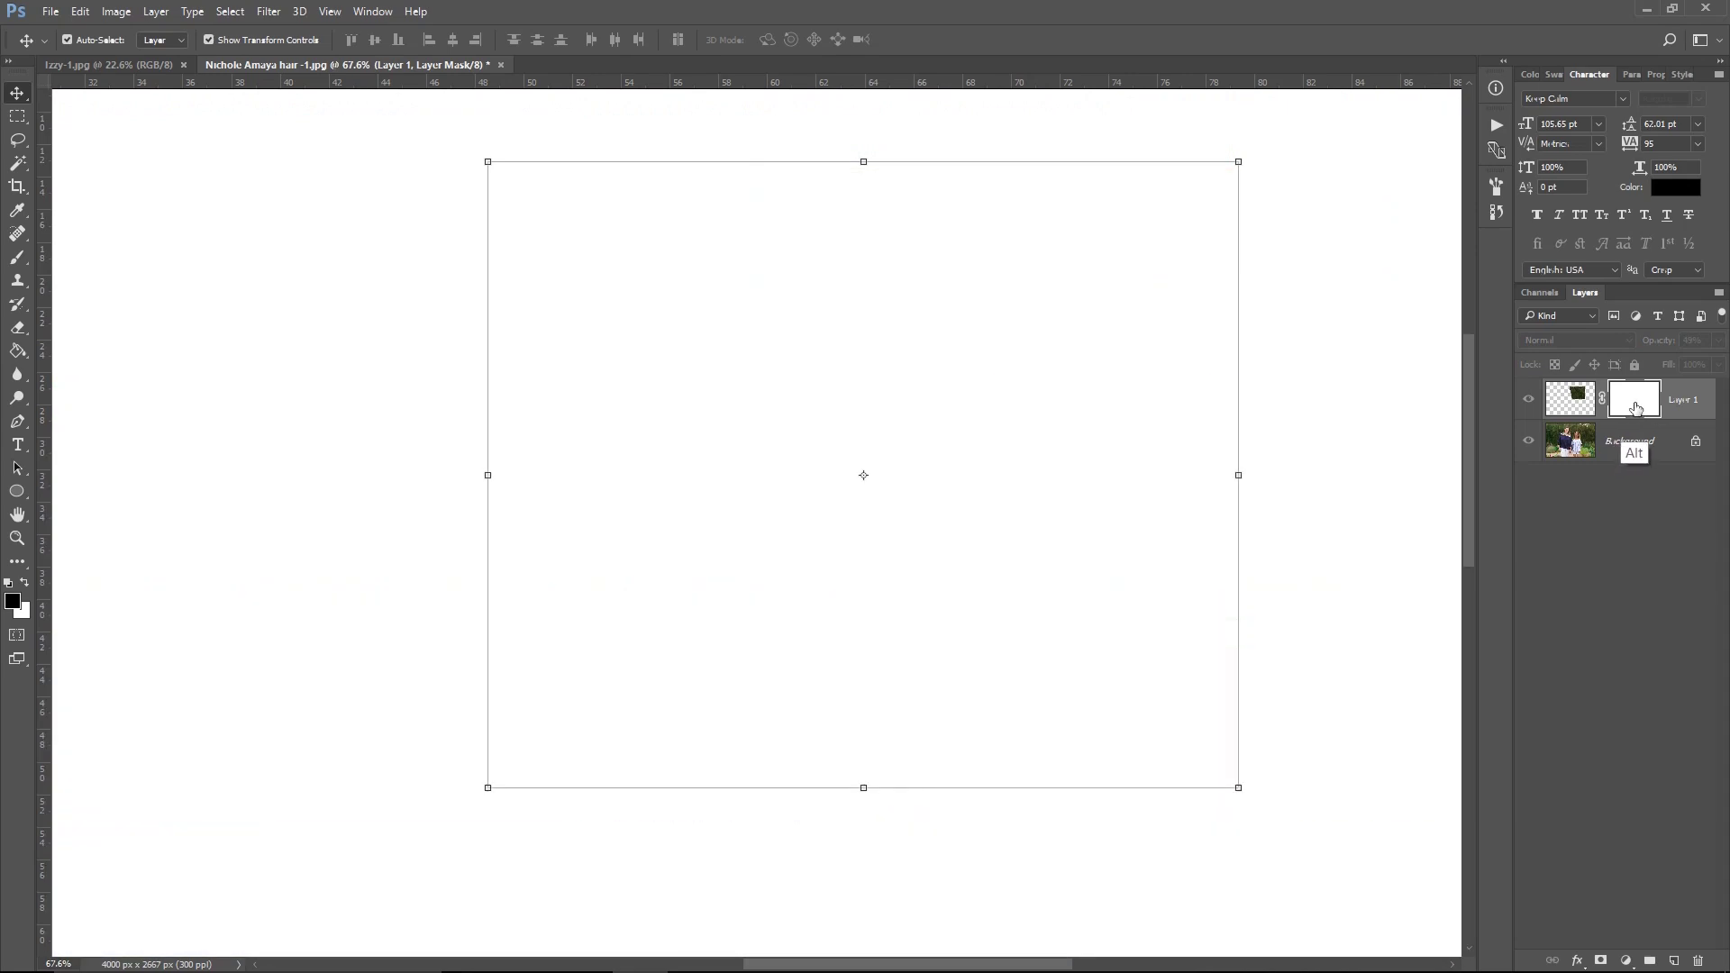
pyautogui.keyDown('alt'); pyautogui.click(1633, 406); pyautogui.keyUp('alt')
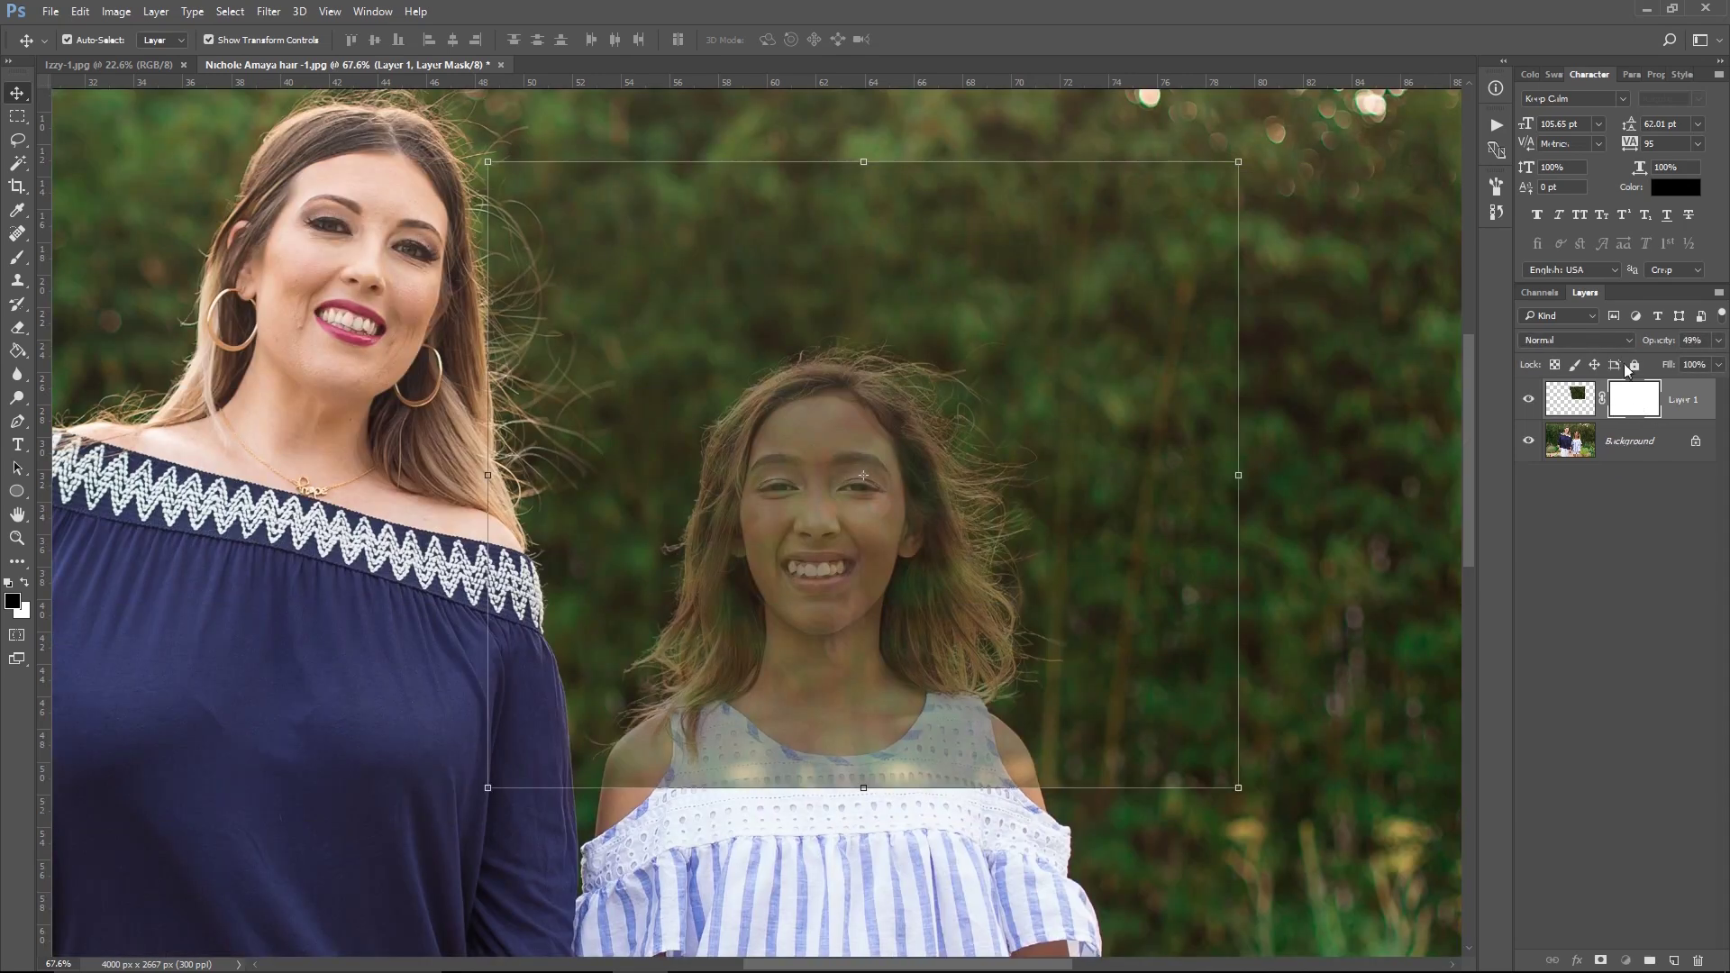
# Restore the foliage layer to 100% opacity and invert its mask to black so the patch is hidden.
pyautogui.hotkey('ctrl', '2')
pyautogui.press('0')
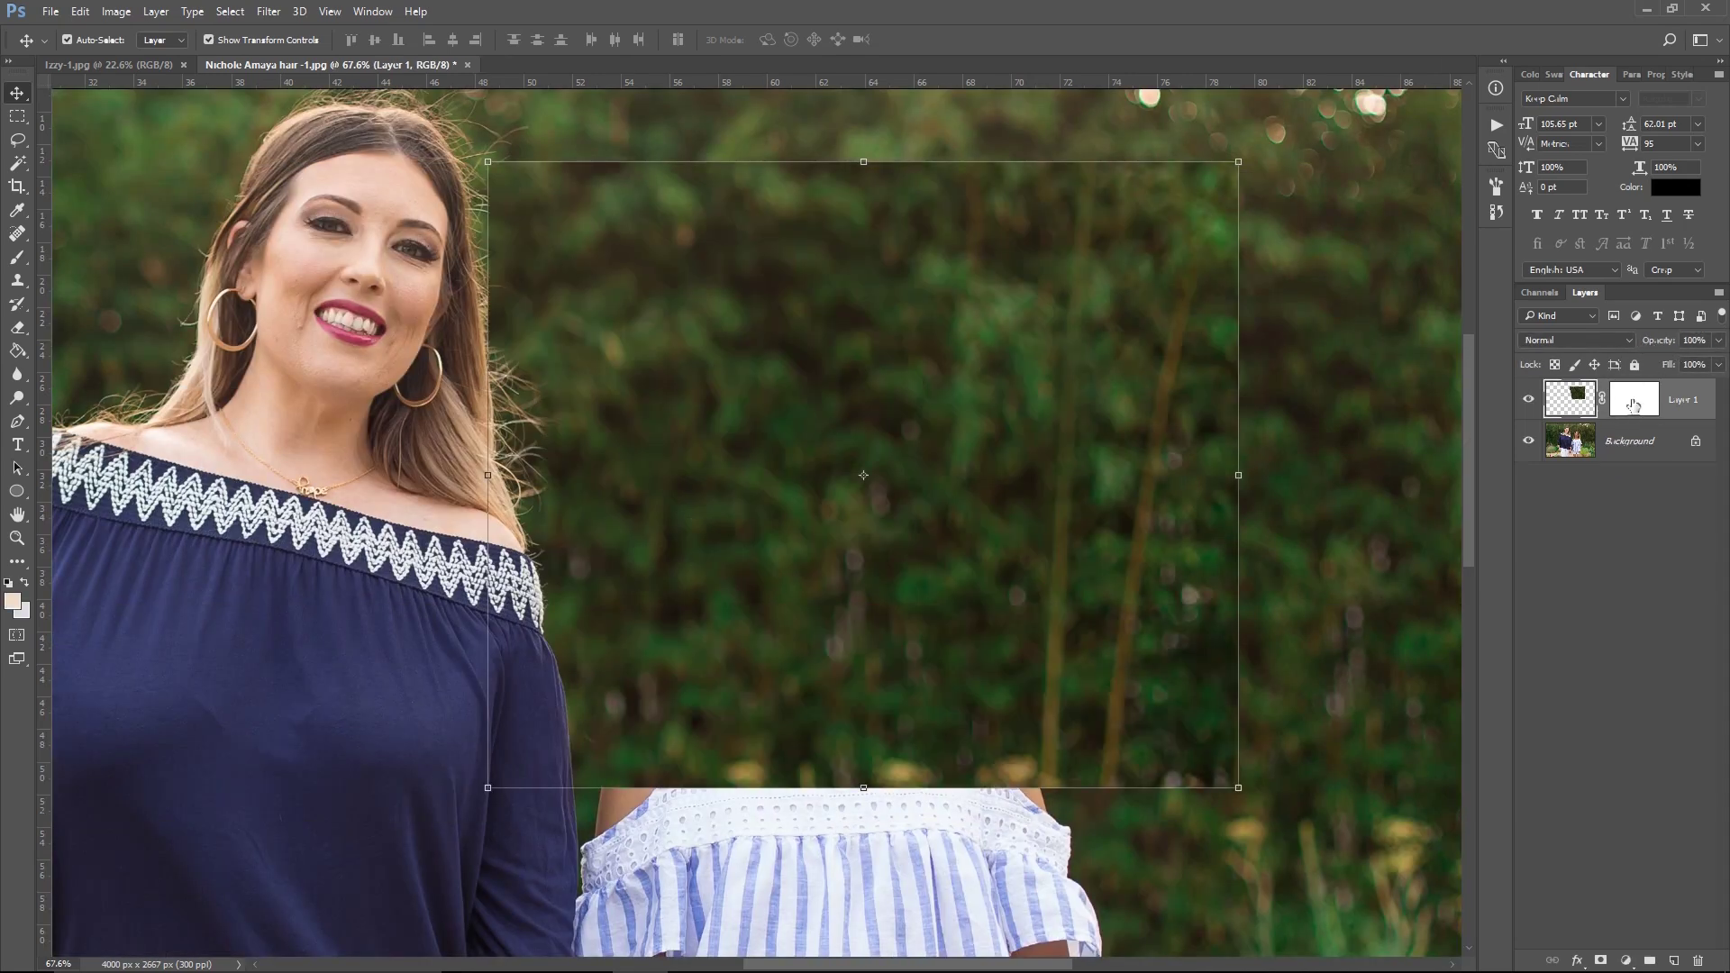
pyautogui.click(1630, 403)
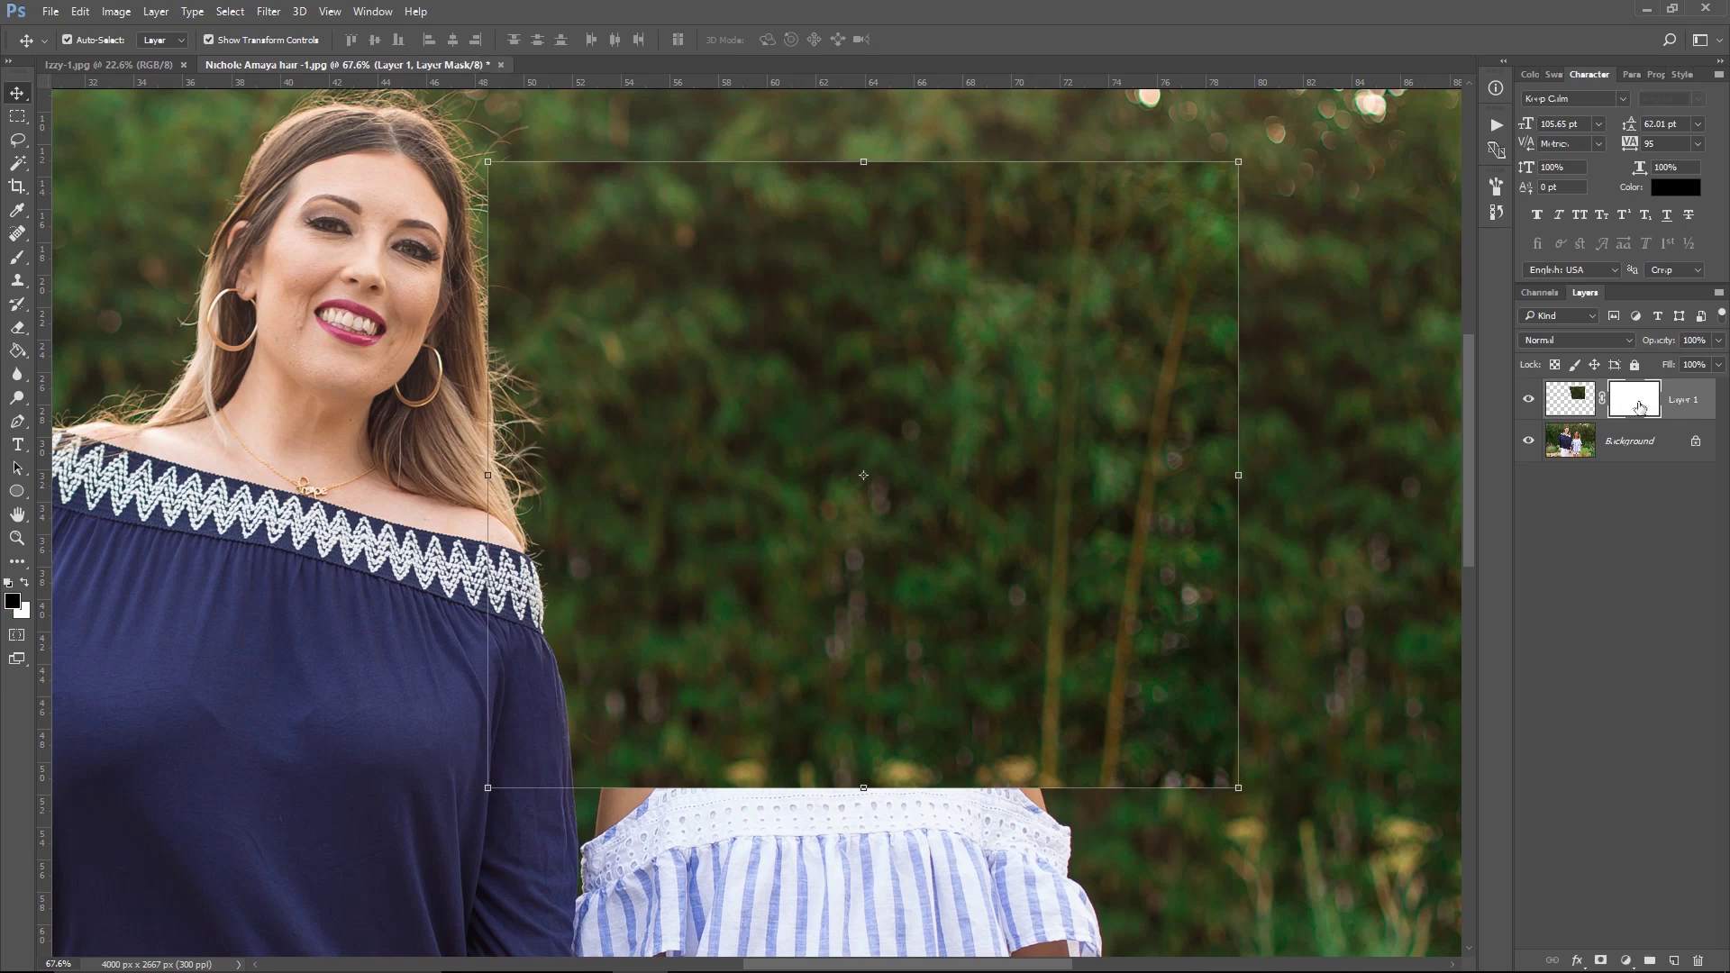
pyautogui.press('b')
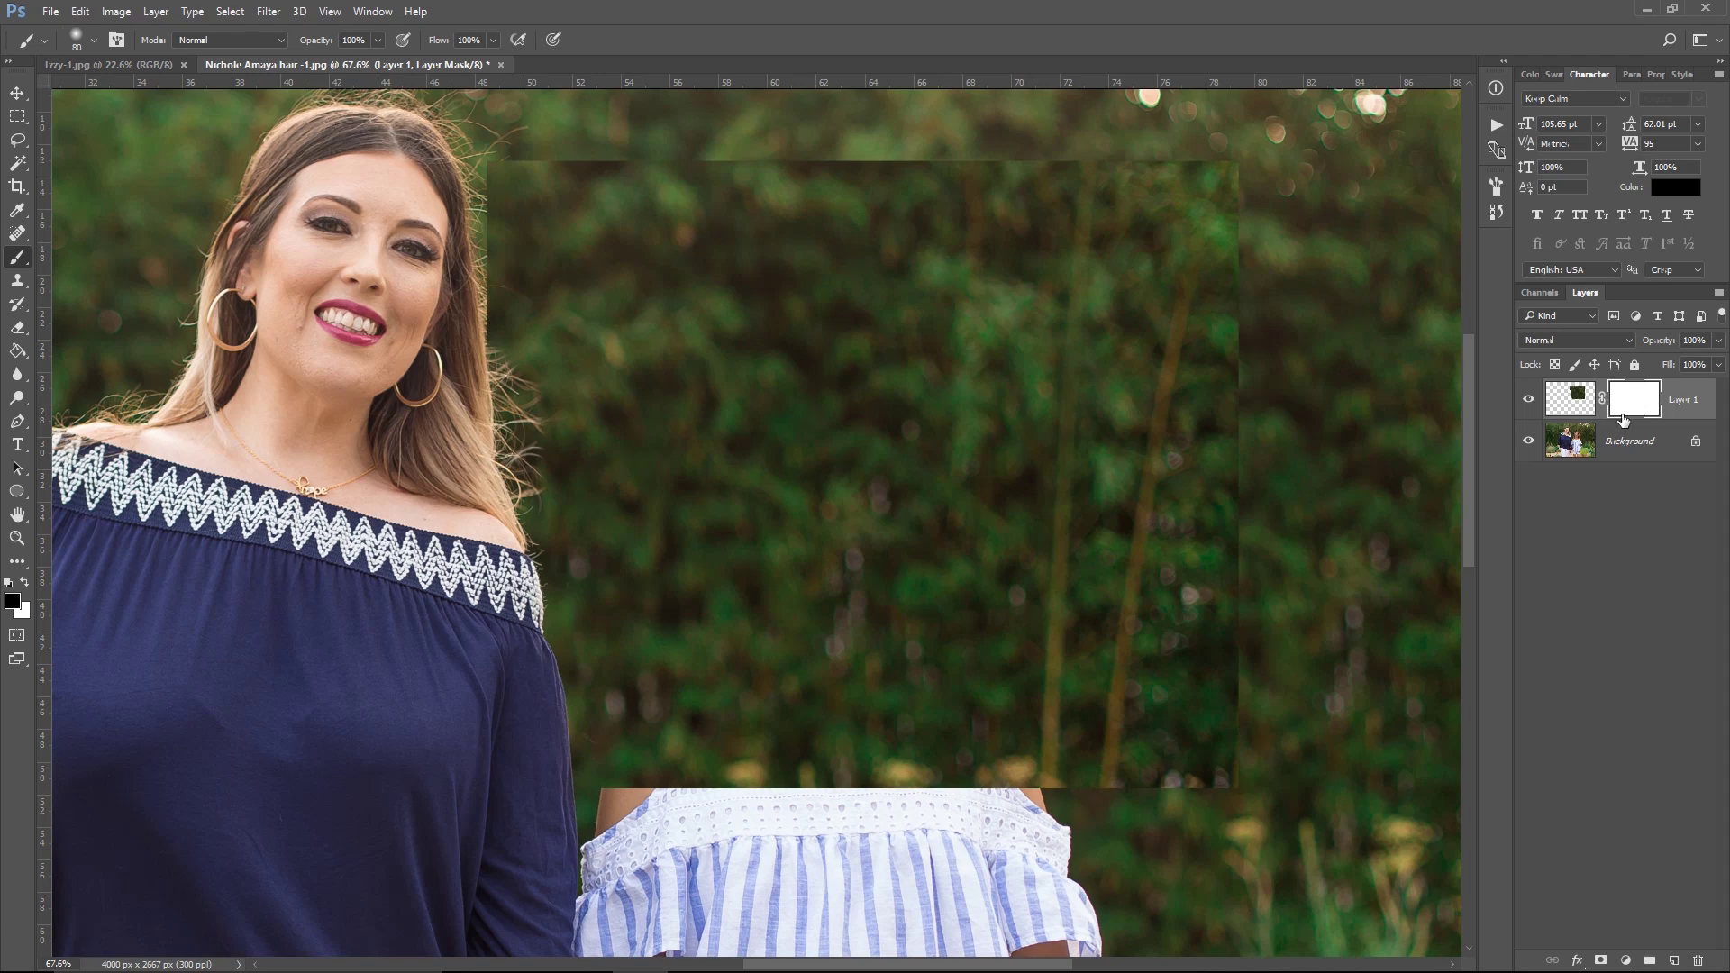
pyautogui.hotkey('ctrl', 'i')
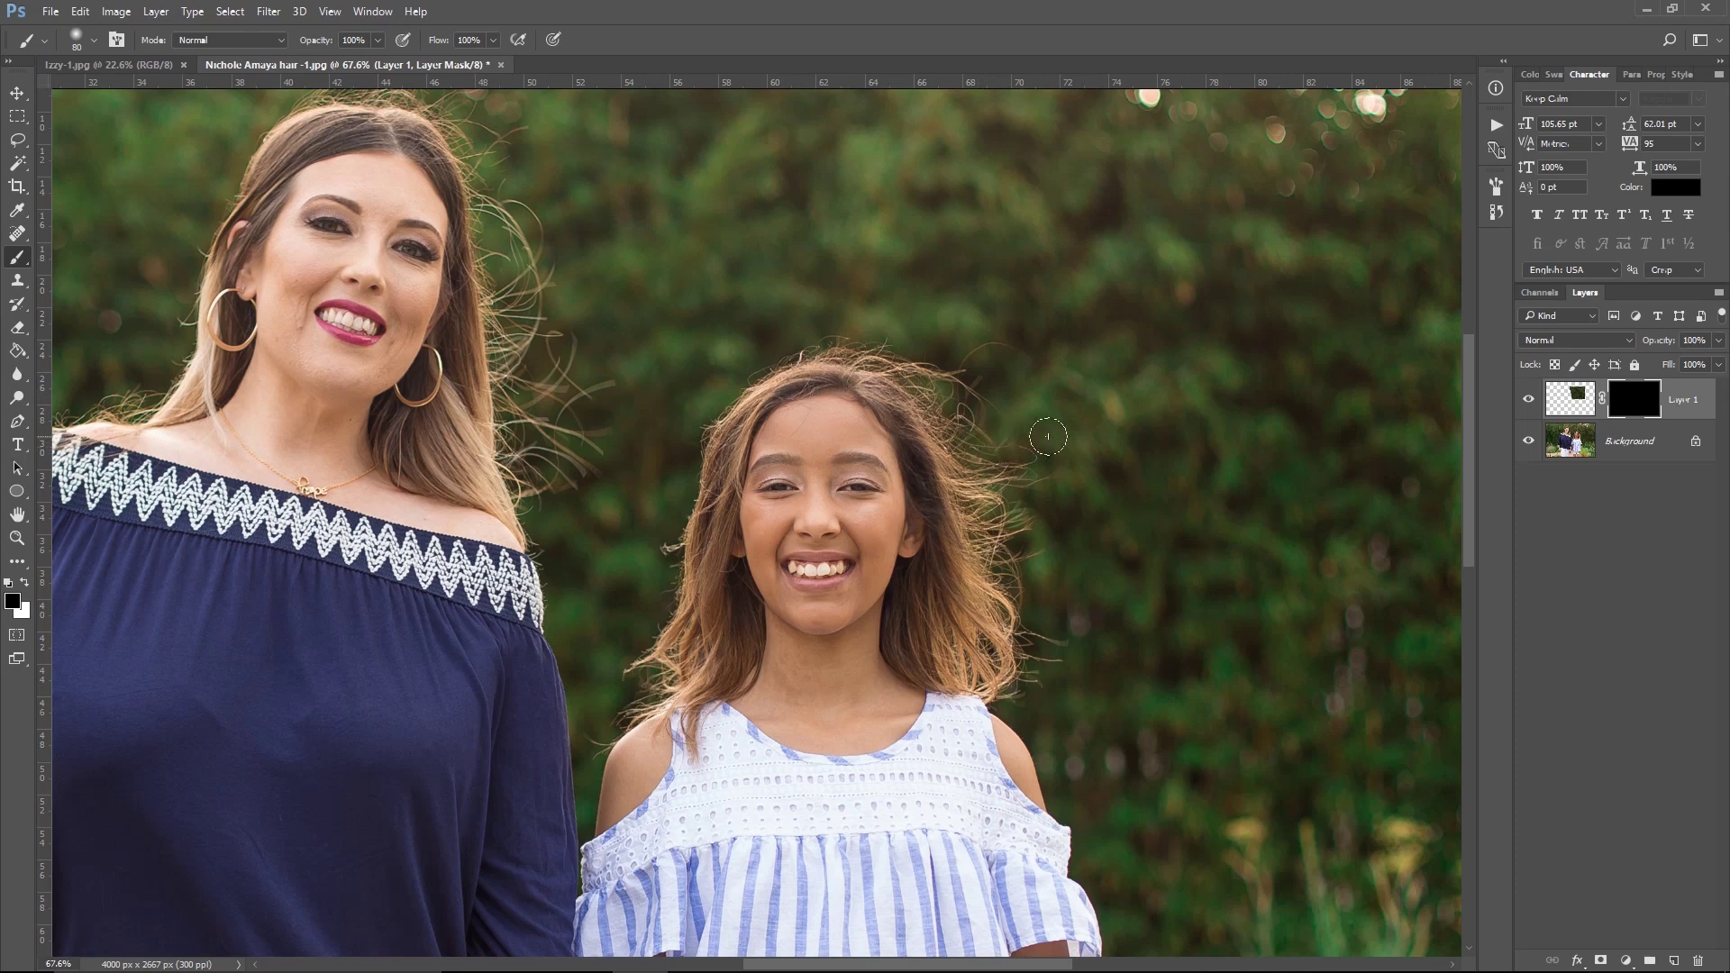
# Set up a white brush for the foliage layer's mask at 94 px with 3% spacing.
pyautogui.press('x')
pyautogui.rightClick(1007, 435)
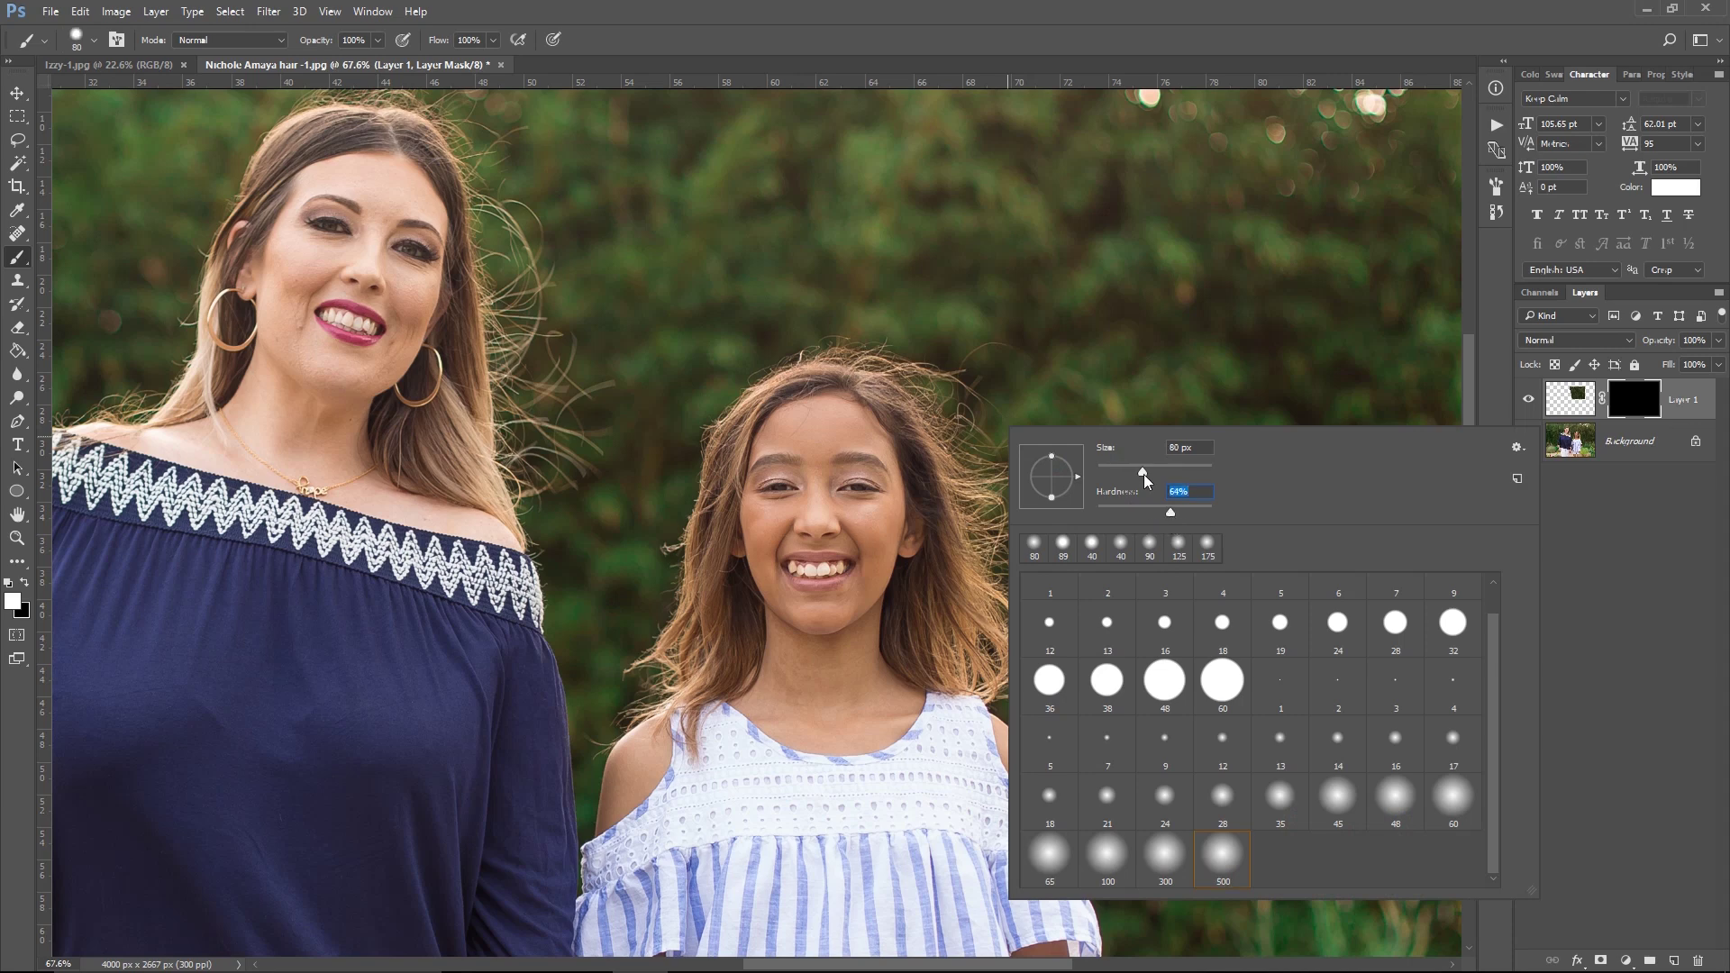
pyautogui.click(1496, 187)
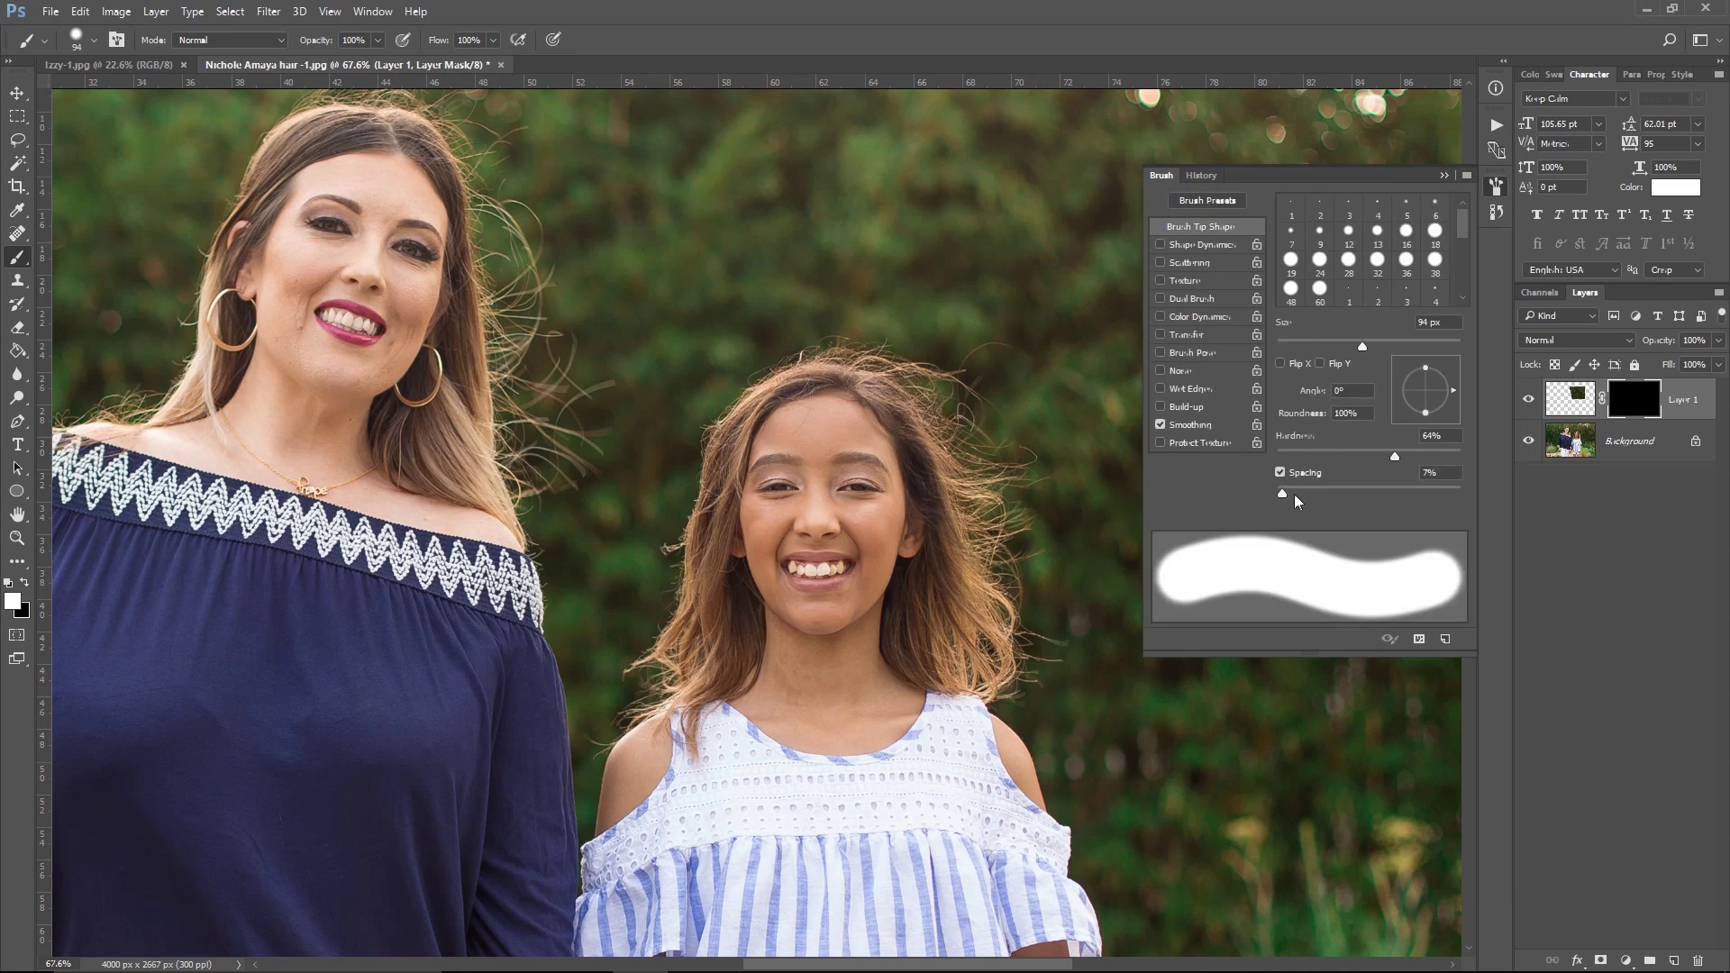
pyautogui.moveTo(1283, 492); pyautogui.dragTo(1280, 494)
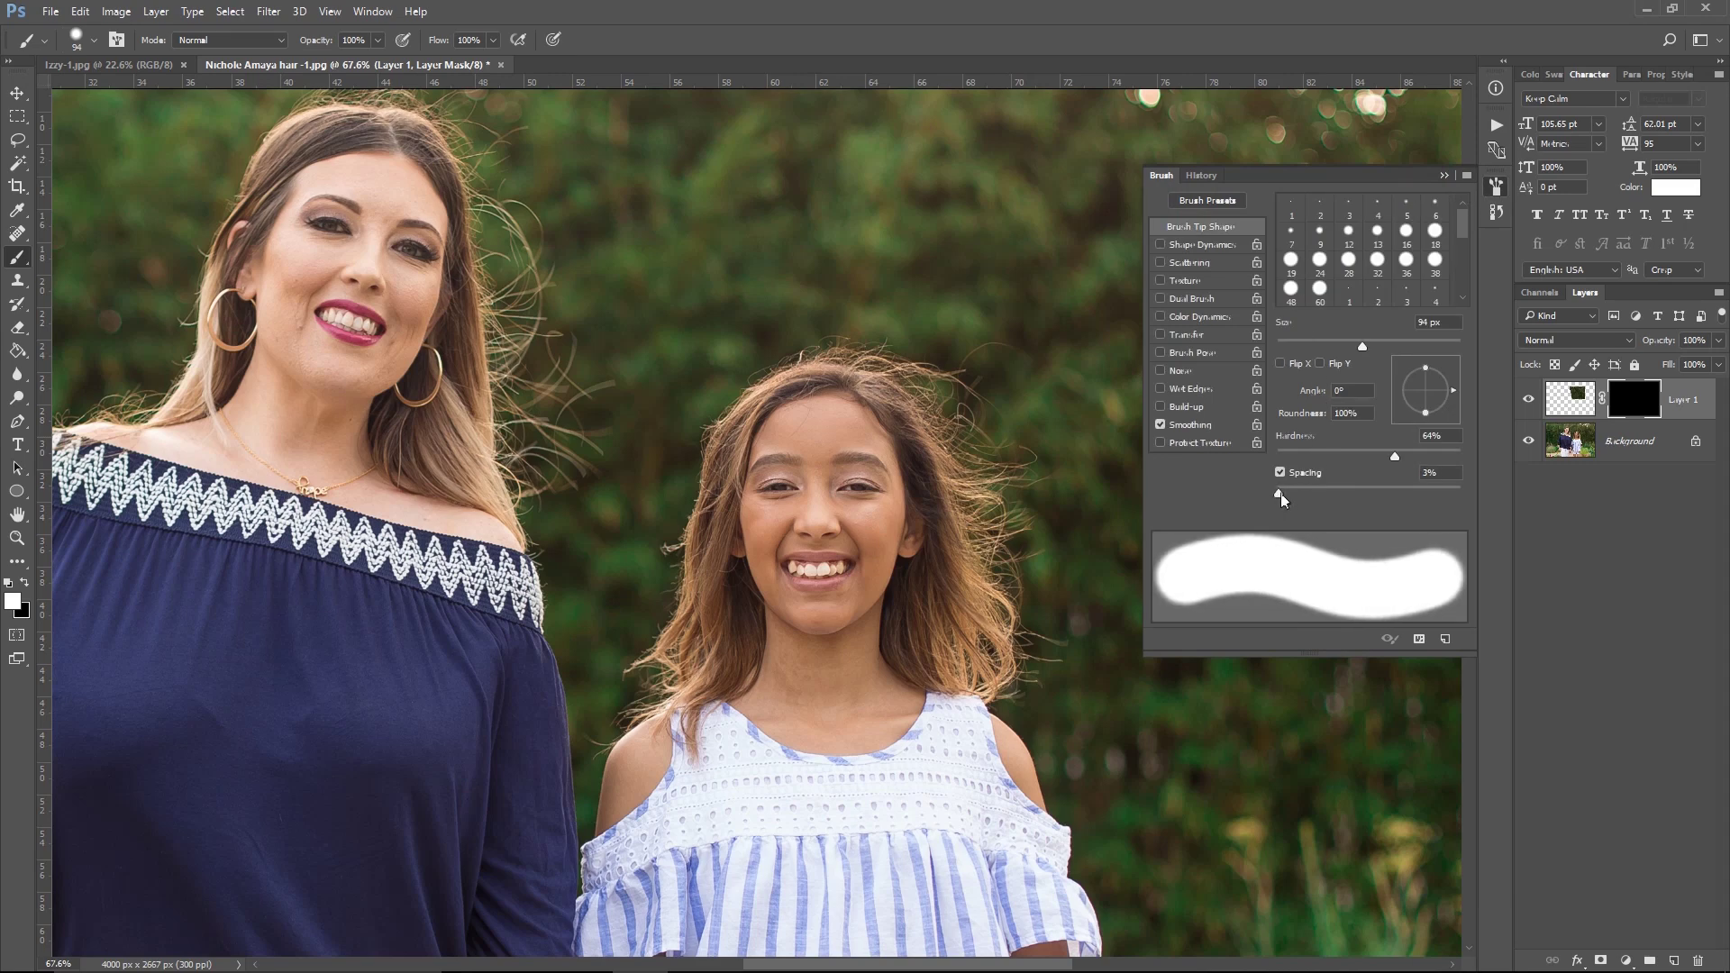
pyautogui.click(1521, 472)
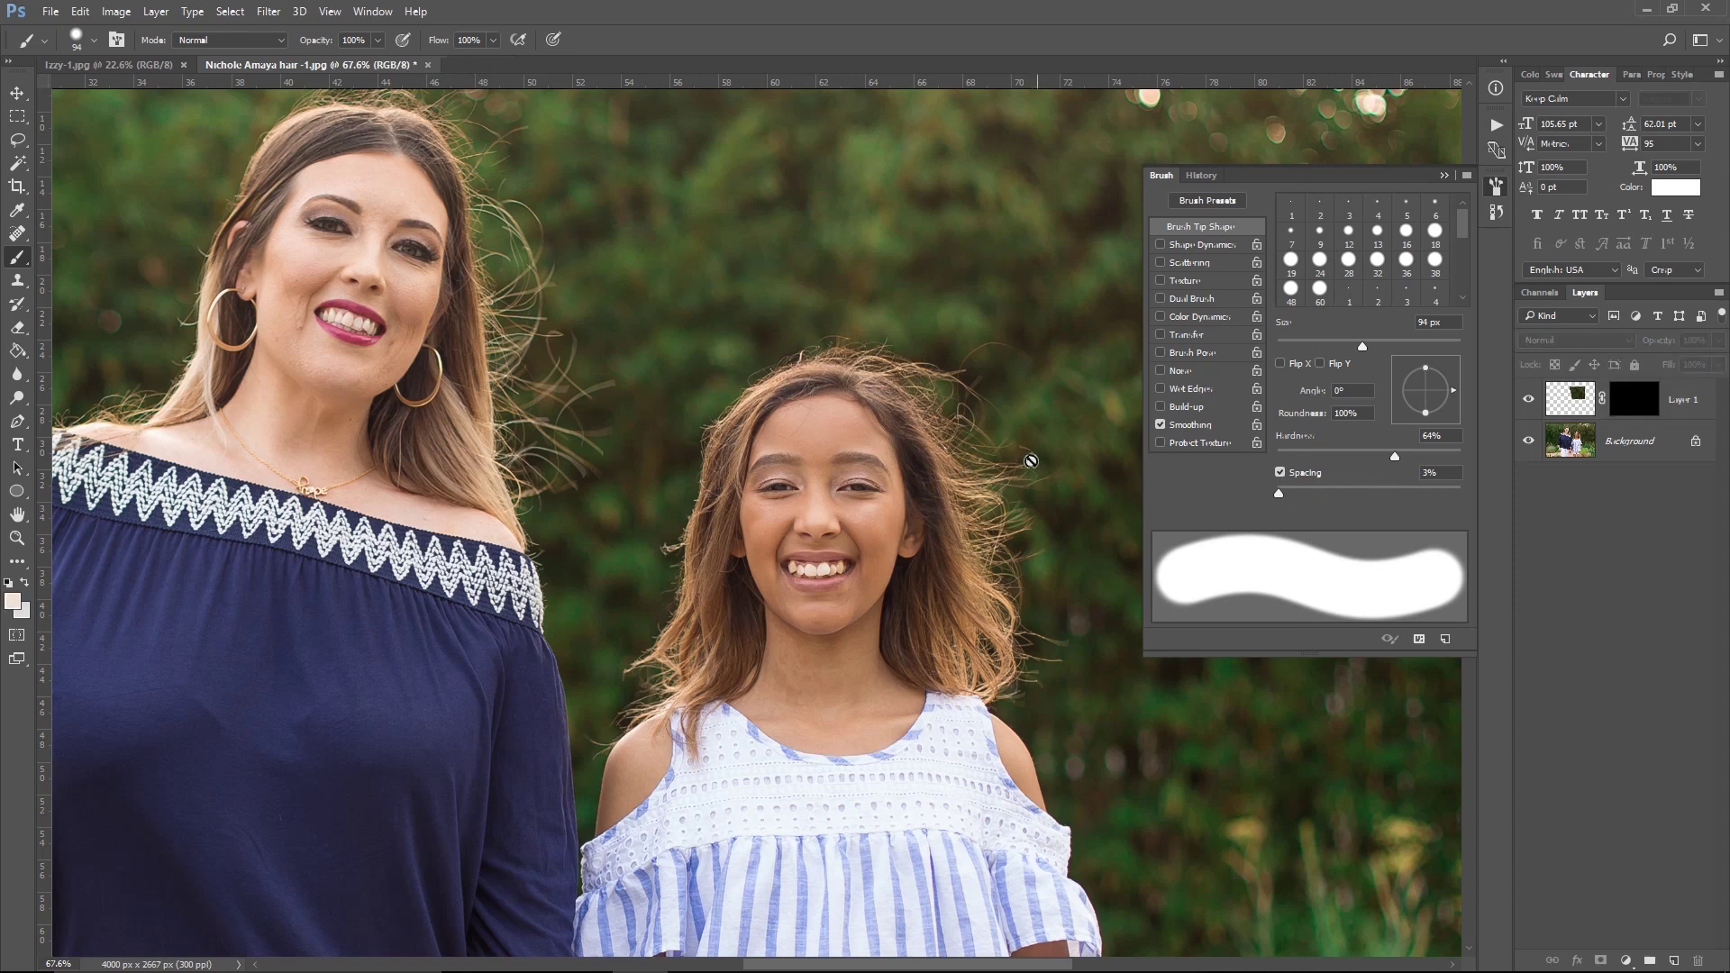
pyautogui.click(1496, 186)
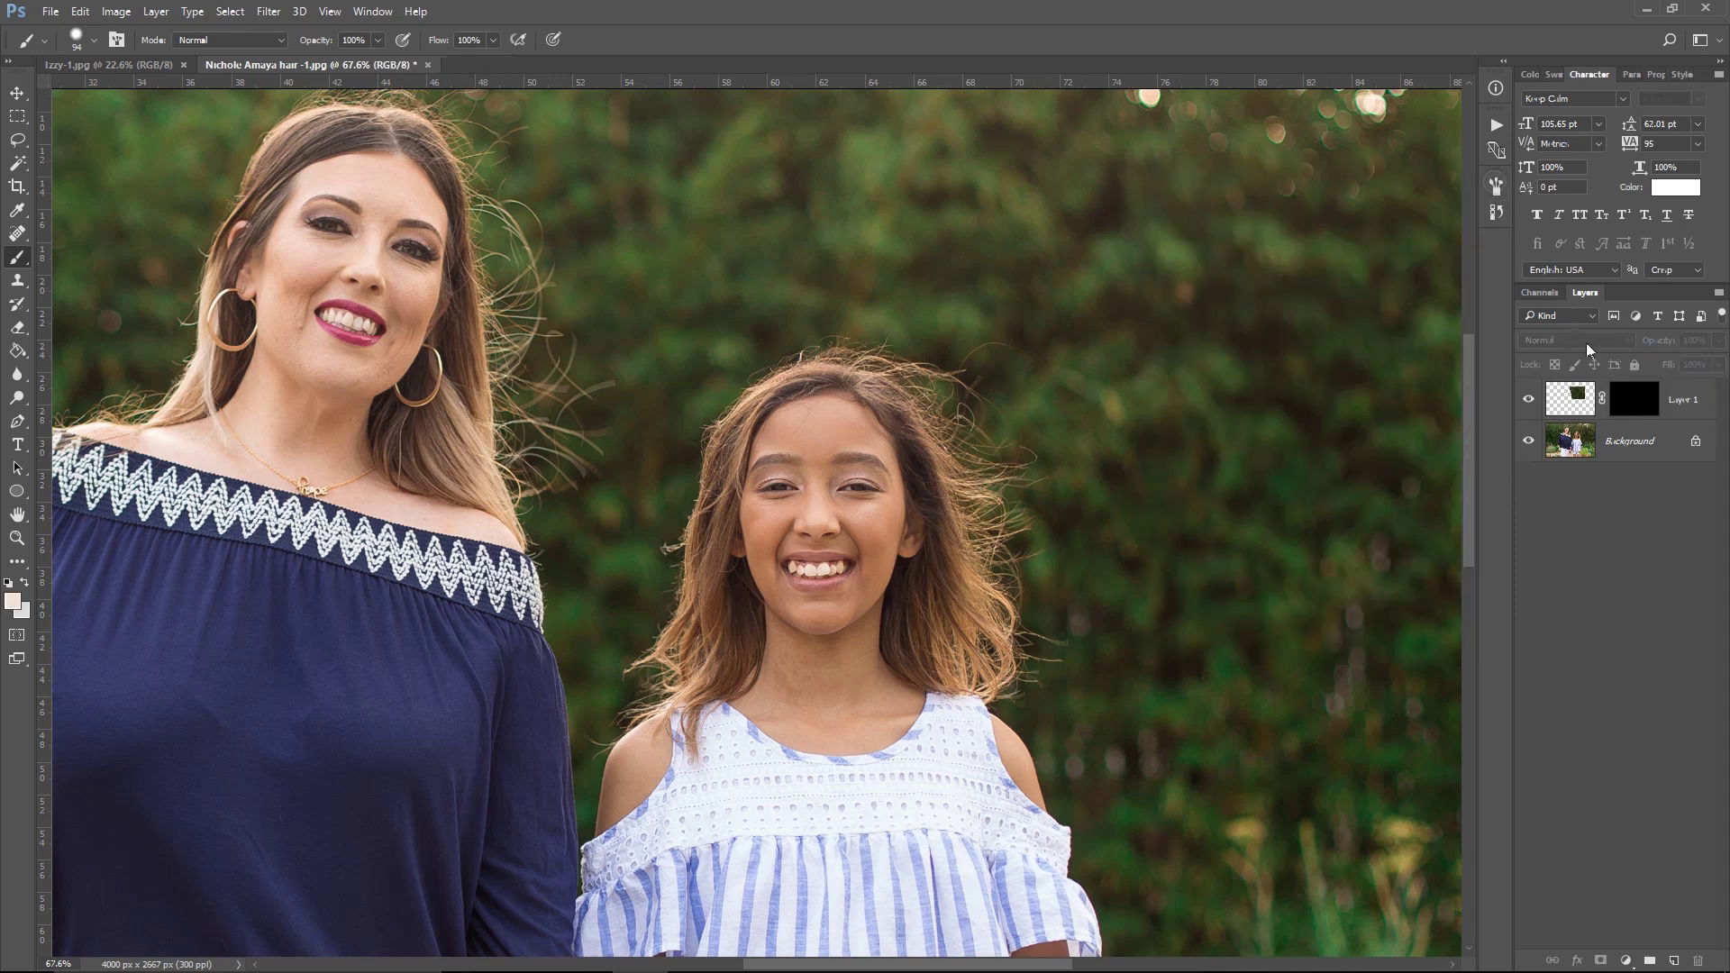
pyautogui.click(1628, 410)
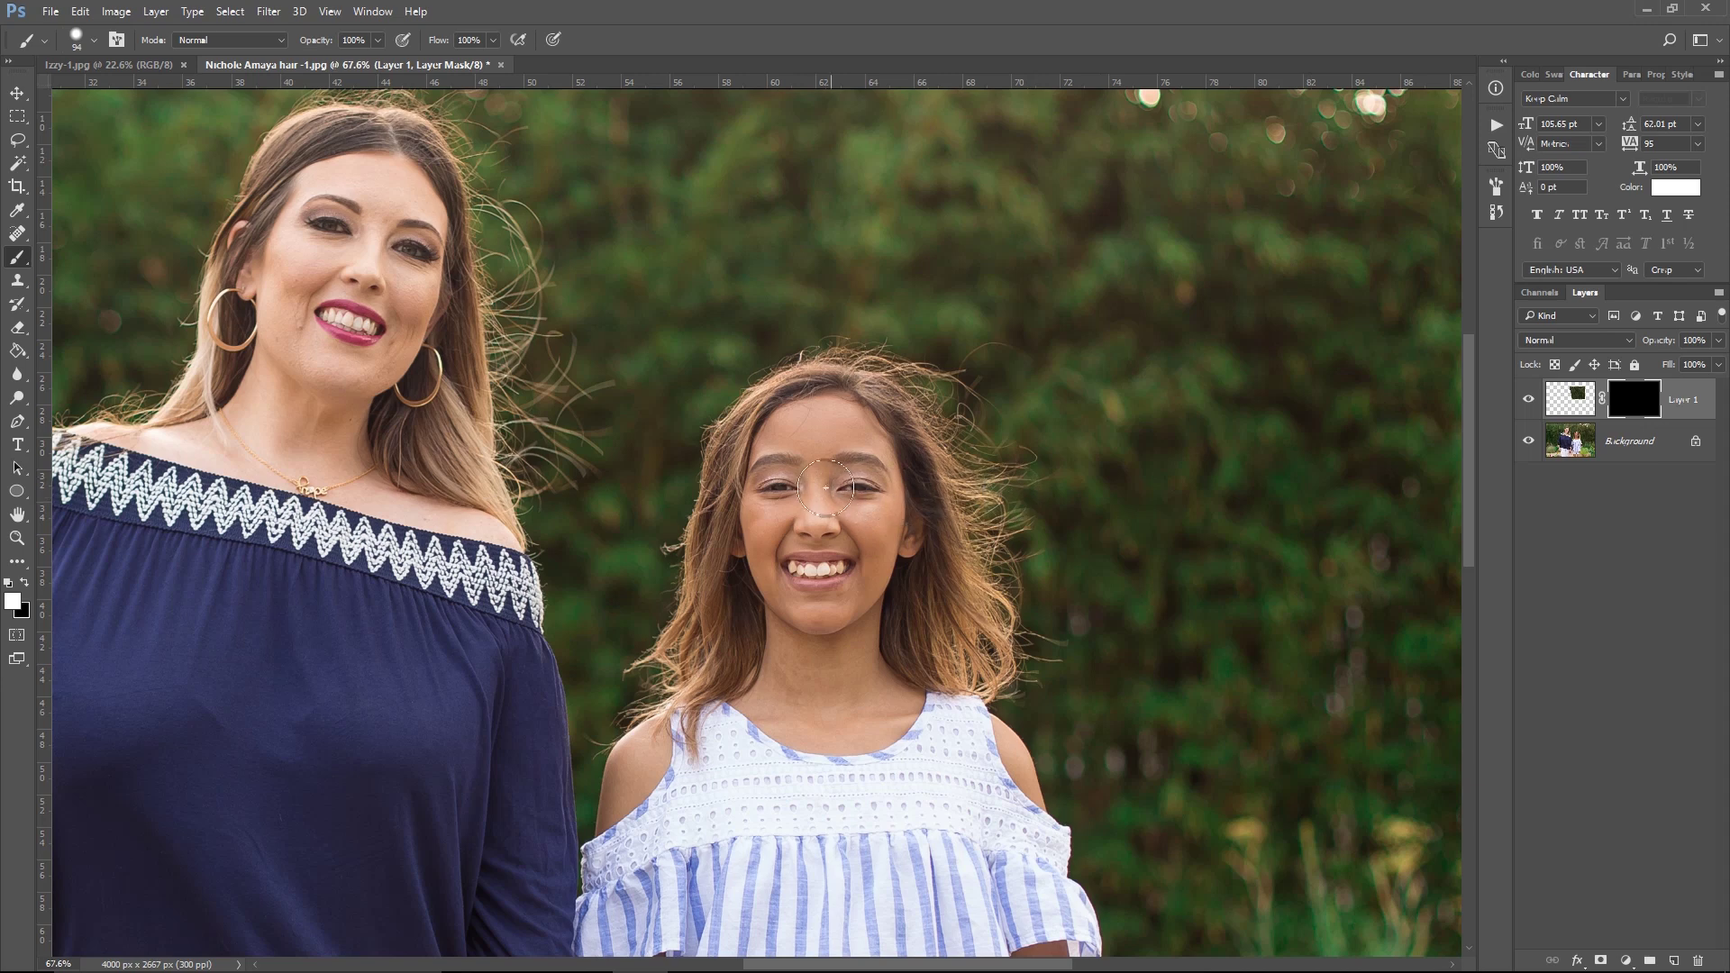
# Paint white on the mask around the outline of the girl's hair to cover her flyaways with foliage.
pyautogui.moveTo(963, 365)
pyautogui.mouseDown()
pyautogui.moveTo(1042, 609)
pyautogui.moveTo(1042, 690)
pyautogui.moveTo(1066, 605)
pyautogui.moveTo(1012, 418)
pyautogui.moveTo(1005, 438)
pyautogui.moveTo(966, 384)
pyautogui.moveTo(958, 401)
pyautogui.moveTo(884, 342)
pyautogui.moveTo(800, 334)
pyautogui.moveTo(718, 371)
pyautogui.moveTo(672, 443)
pyautogui.moveTo(630, 686)
pyautogui.moveTo(583, 743)
pyautogui.mouseUp()
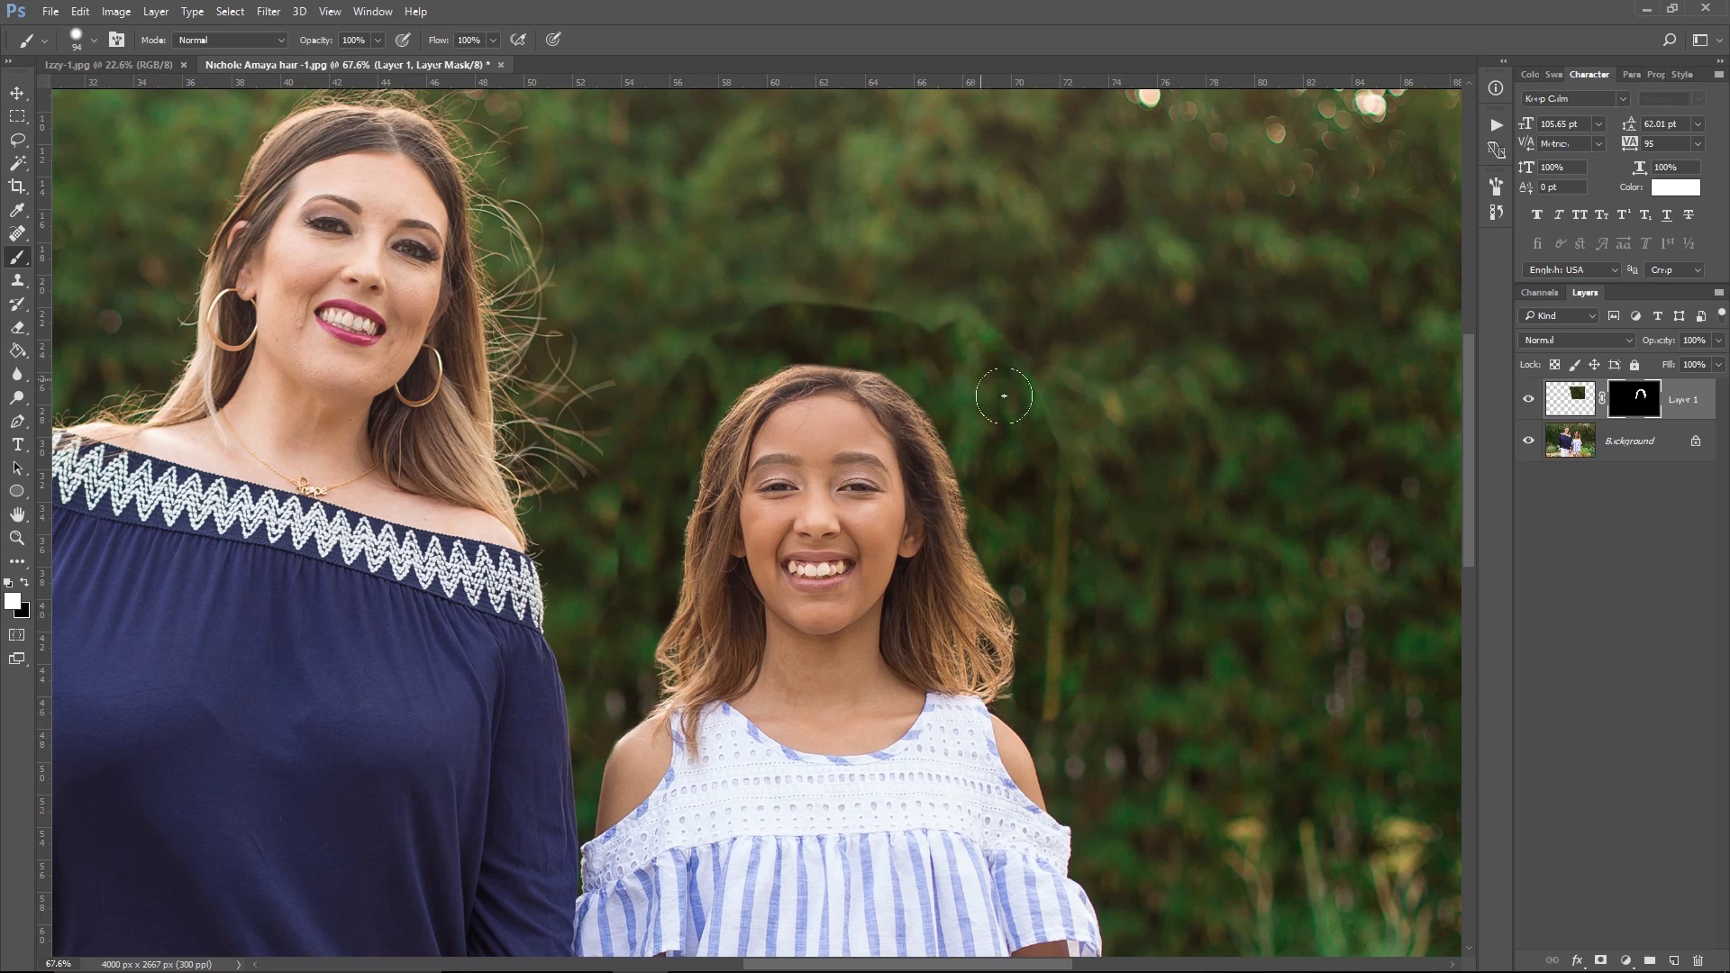
pyautogui.press('z')
pyautogui.moveTo(971, 359); pyautogui.dragTo(973, 358)
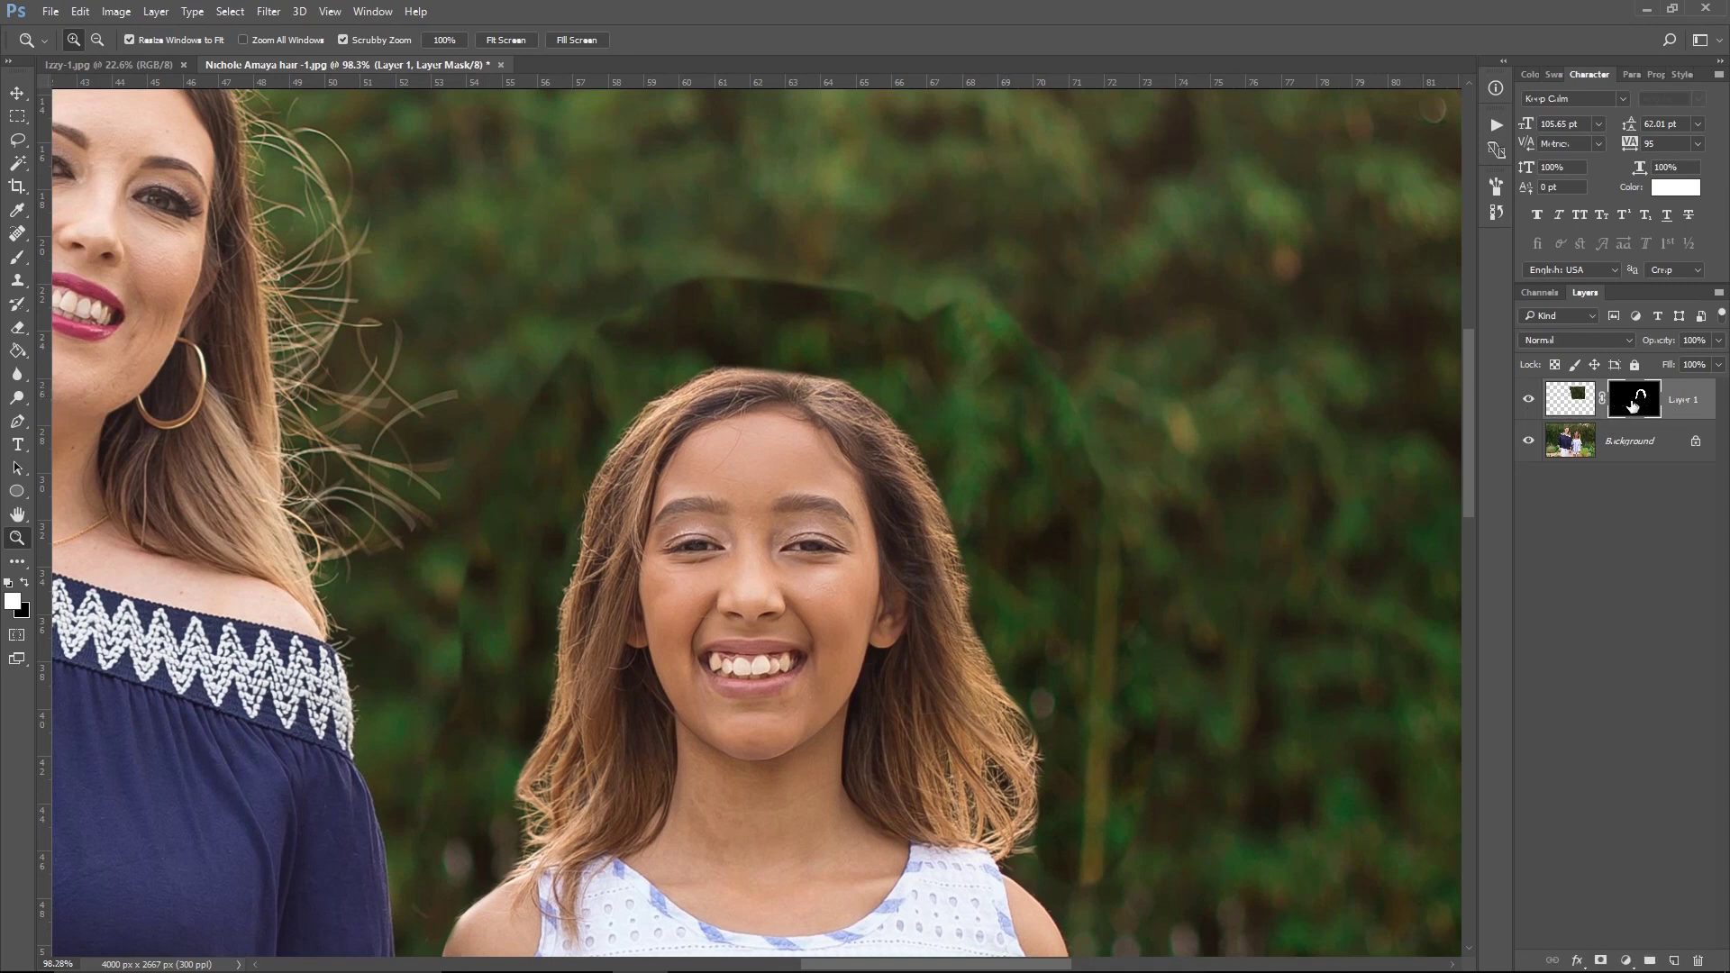
# Examine the painted area of the foliage layer's mask on its own, then return to editing the mask.
pyautogui.keyDown('ctrl'); pyautogui.click(1638, 406); pyautogui.keyUp('ctrl')
pyautogui.click(1616, 407)
pyautogui.keyDown('alt'); pyautogui.click(1641, 405); pyautogui.keyUp('alt')
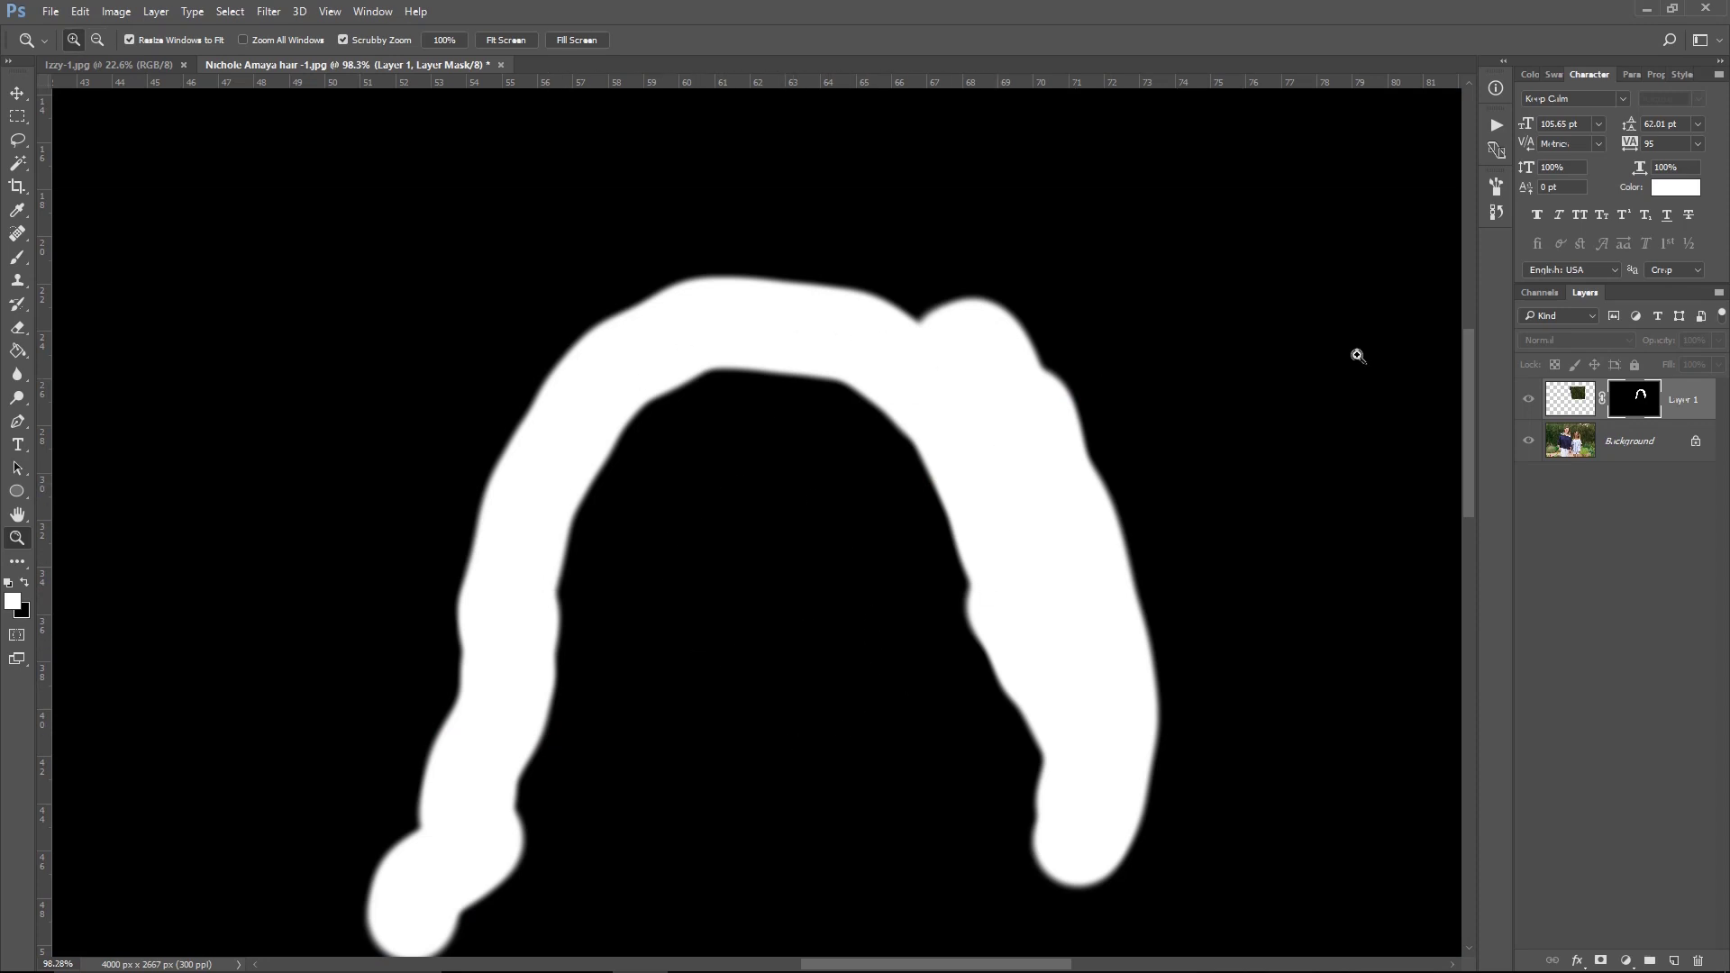
pyautogui.click(1572, 403)
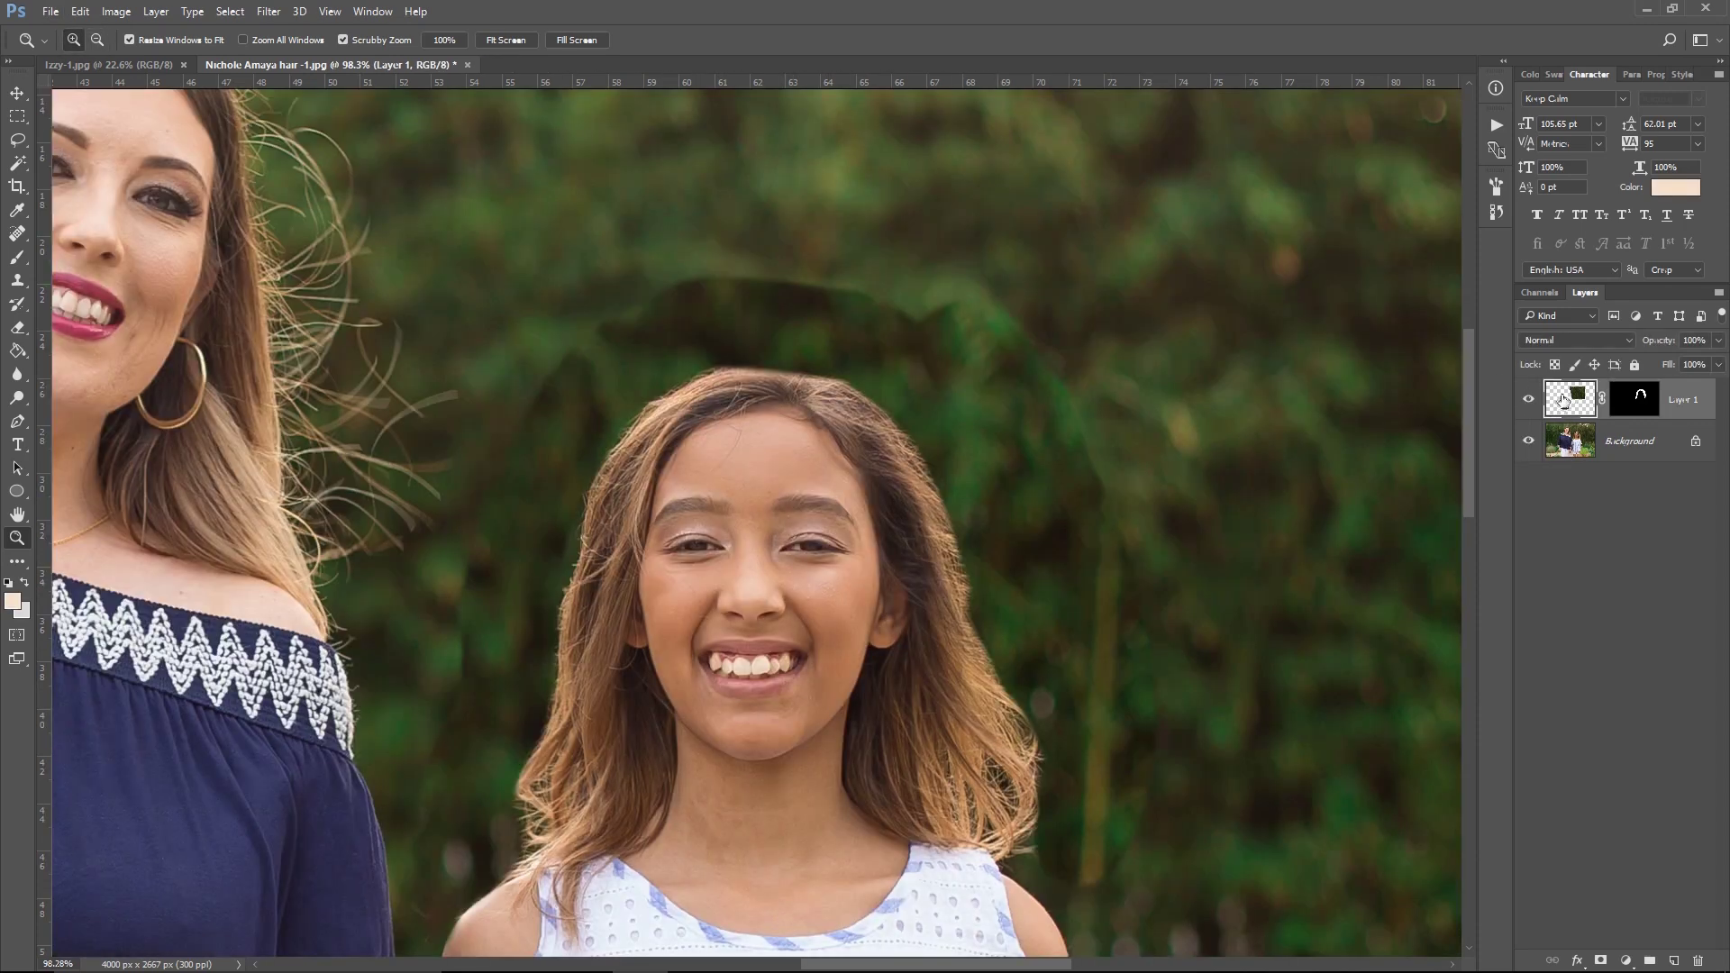
pyautogui.click(1642, 403)
# Soften the mask brush to its lowest hardness and enlarge it to 171 px.
pyautogui.press('b')
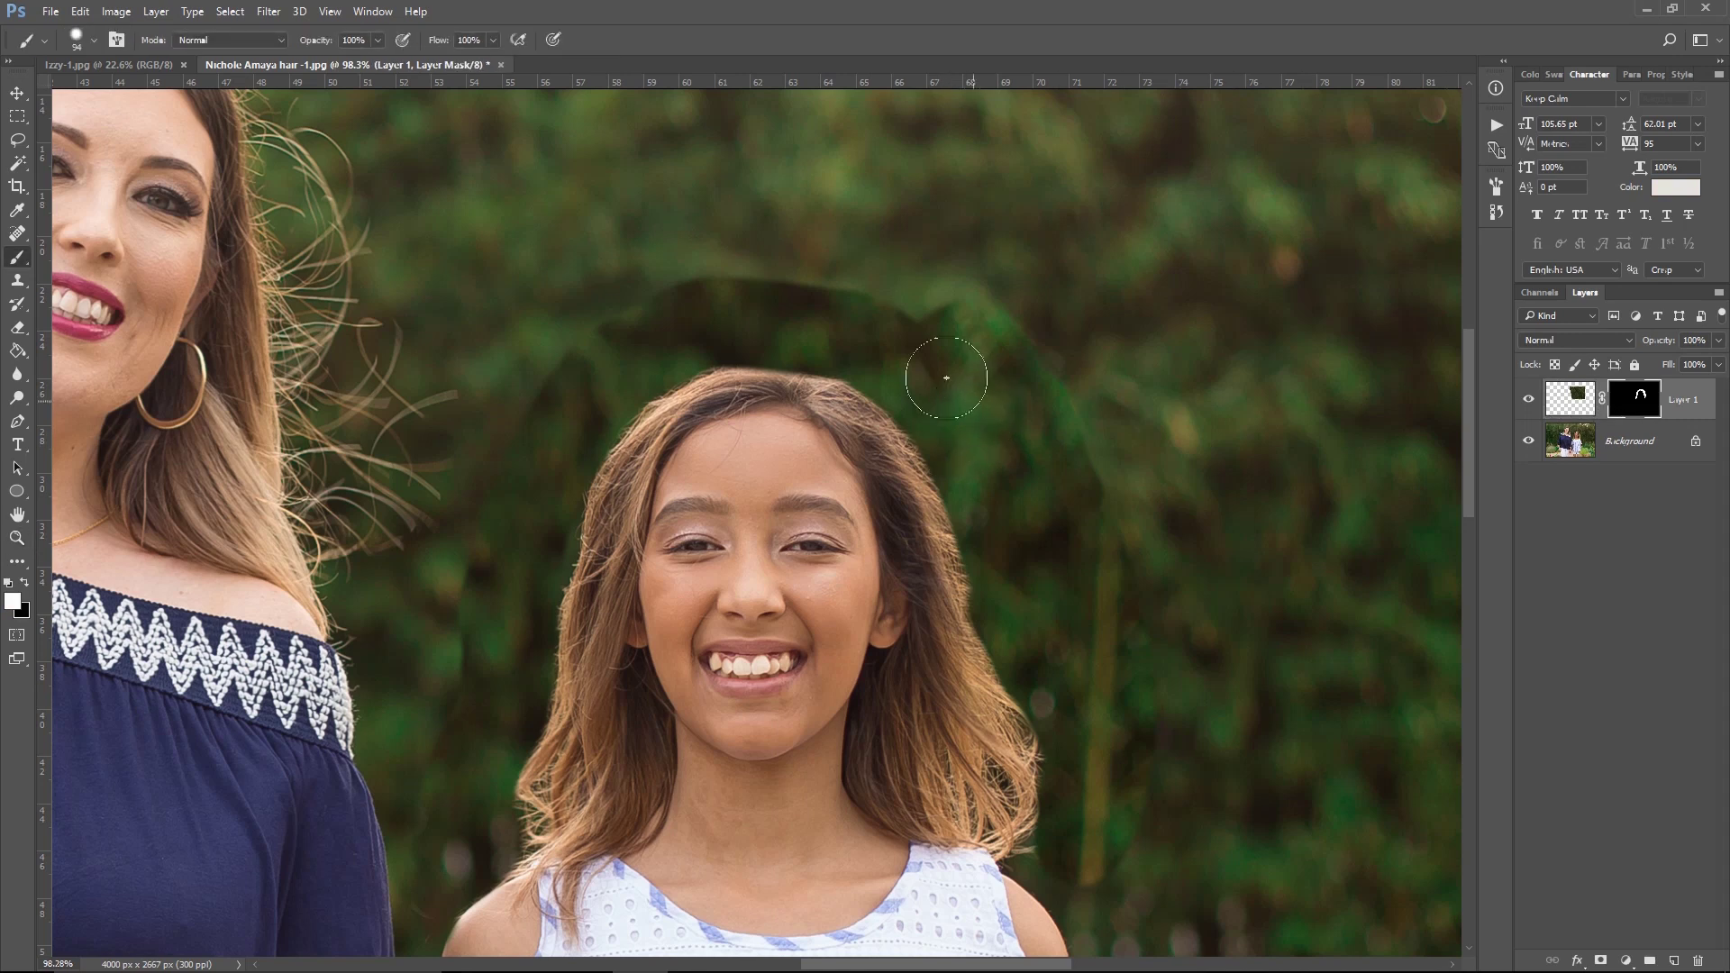
pyautogui.rightClick(1000, 373)
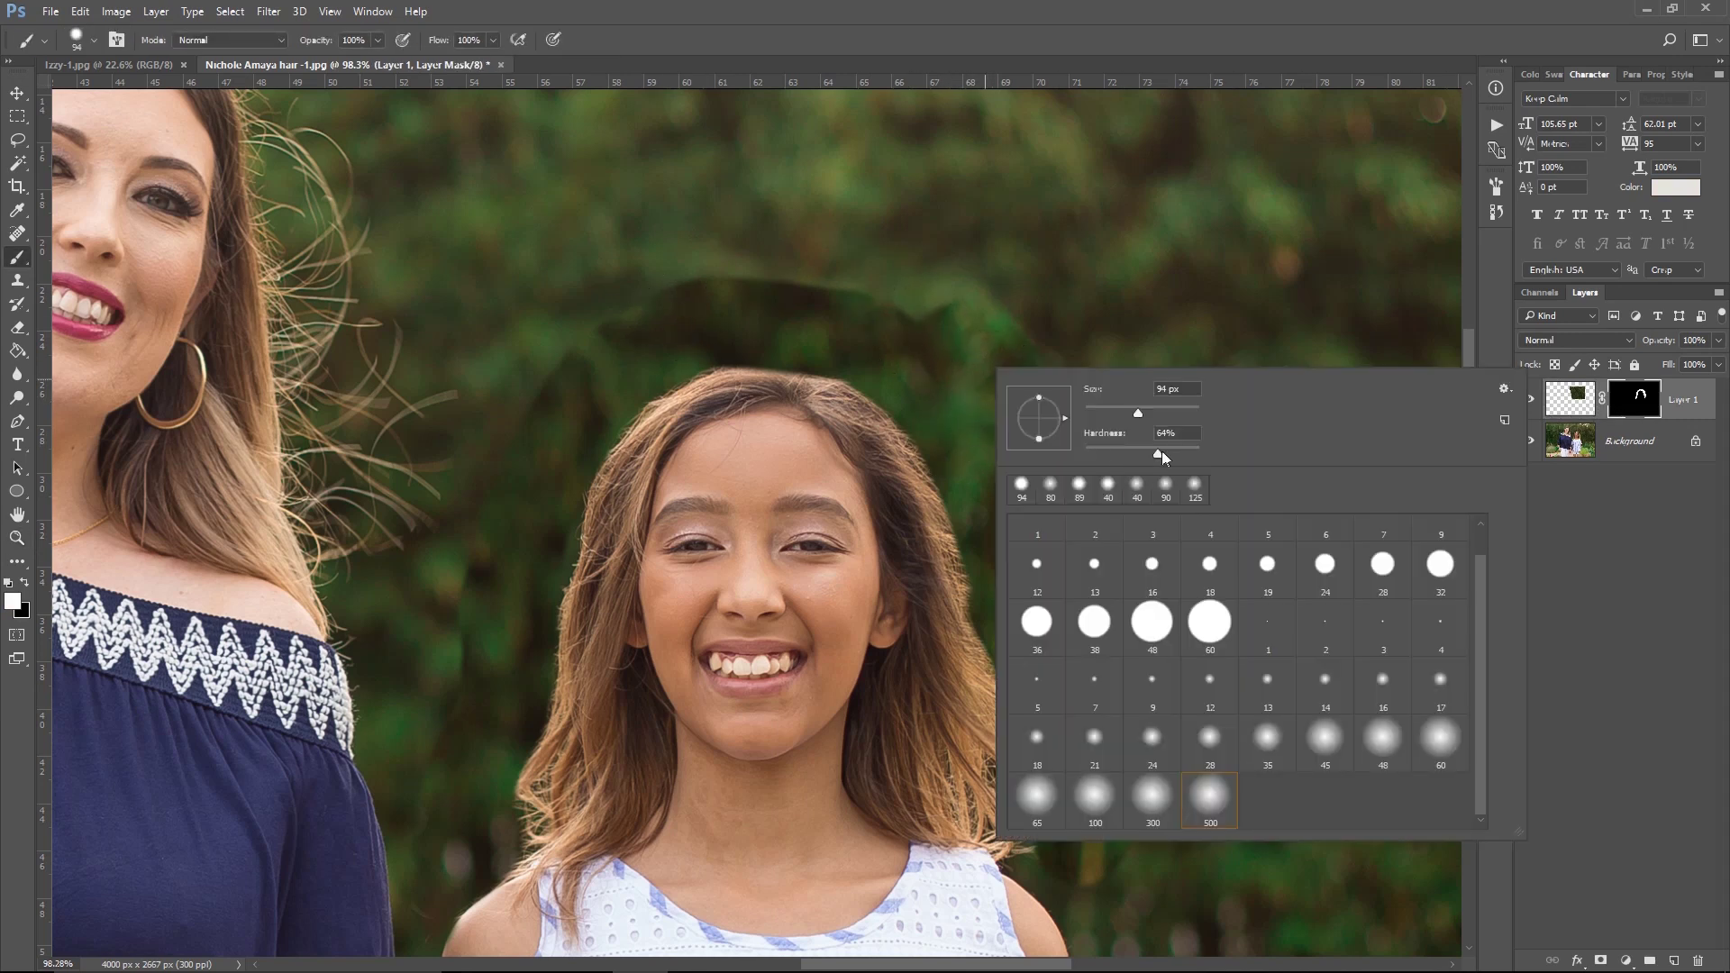
pyautogui.moveTo(1160, 455); pyautogui.dragTo(1057, 461)
pyautogui.click(1148, 413)
pyautogui.click(1614, 516)
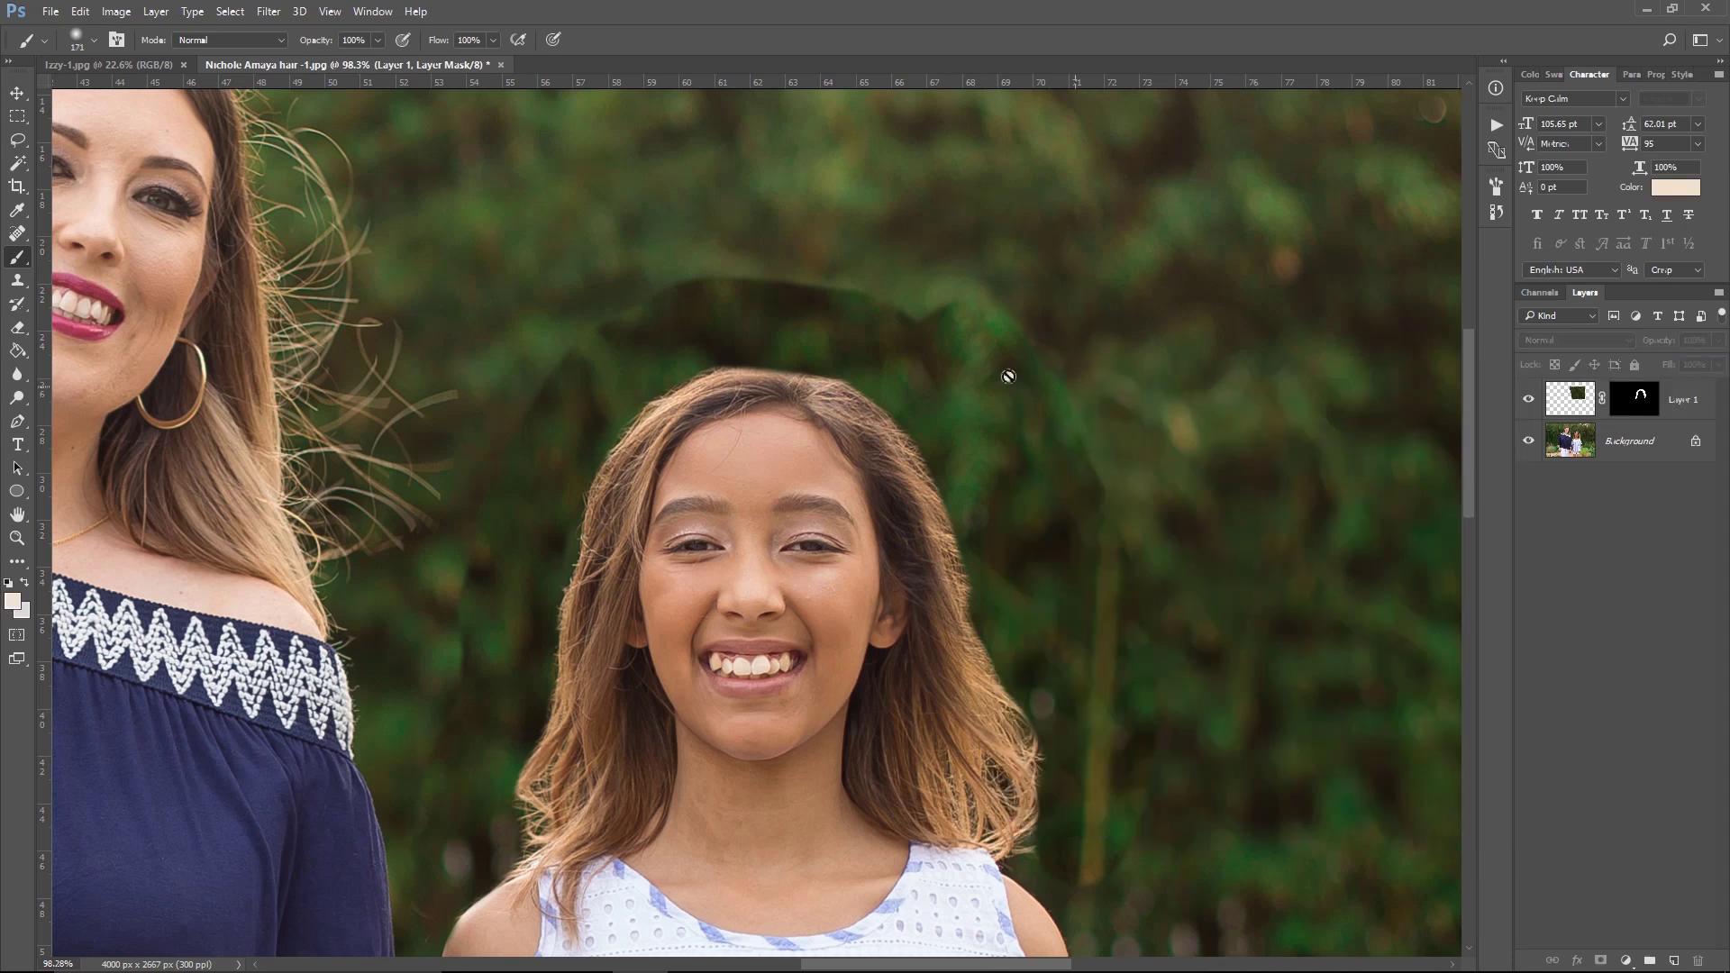
pyautogui.click(1636, 400)
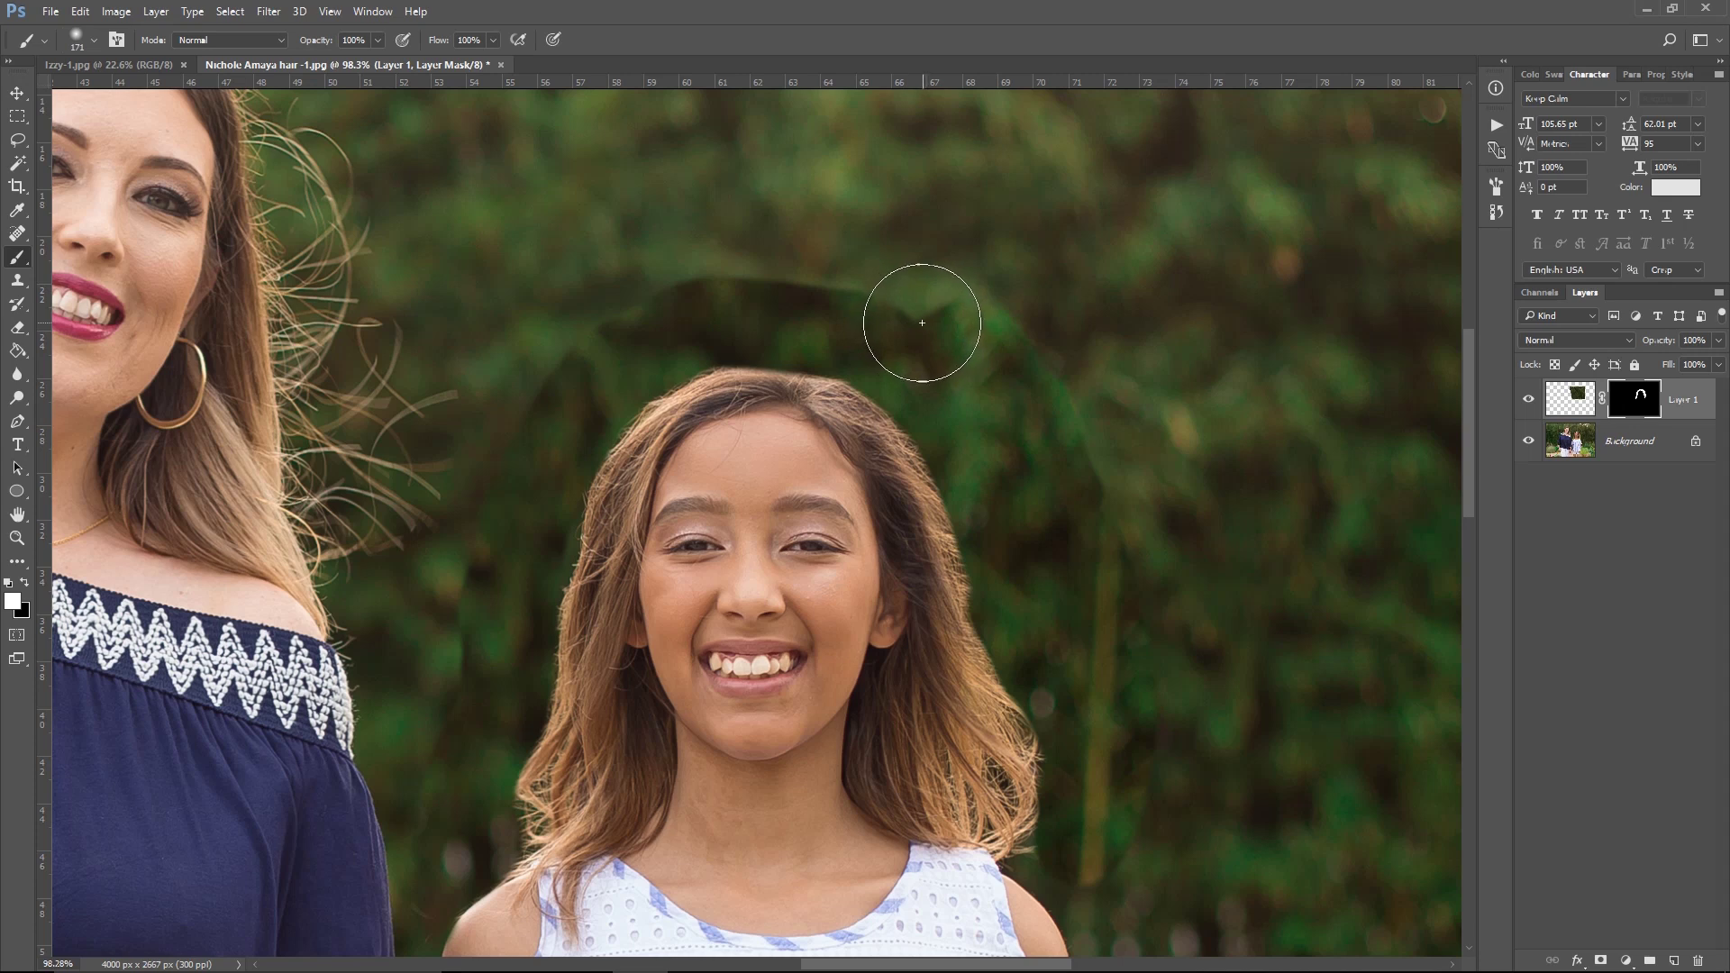
# Blend the outer edge of the foliage around the girl's head, reducing the soft white brush to 100 px at 50% opacity.
pyautogui.moveTo(783, 293)
pyautogui.mouseDown()
pyautogui.moveTo(780, 279)
pyautogui.moveTo(853, 289)
pyautogui.mouseUp()
pyautogui.press('[')
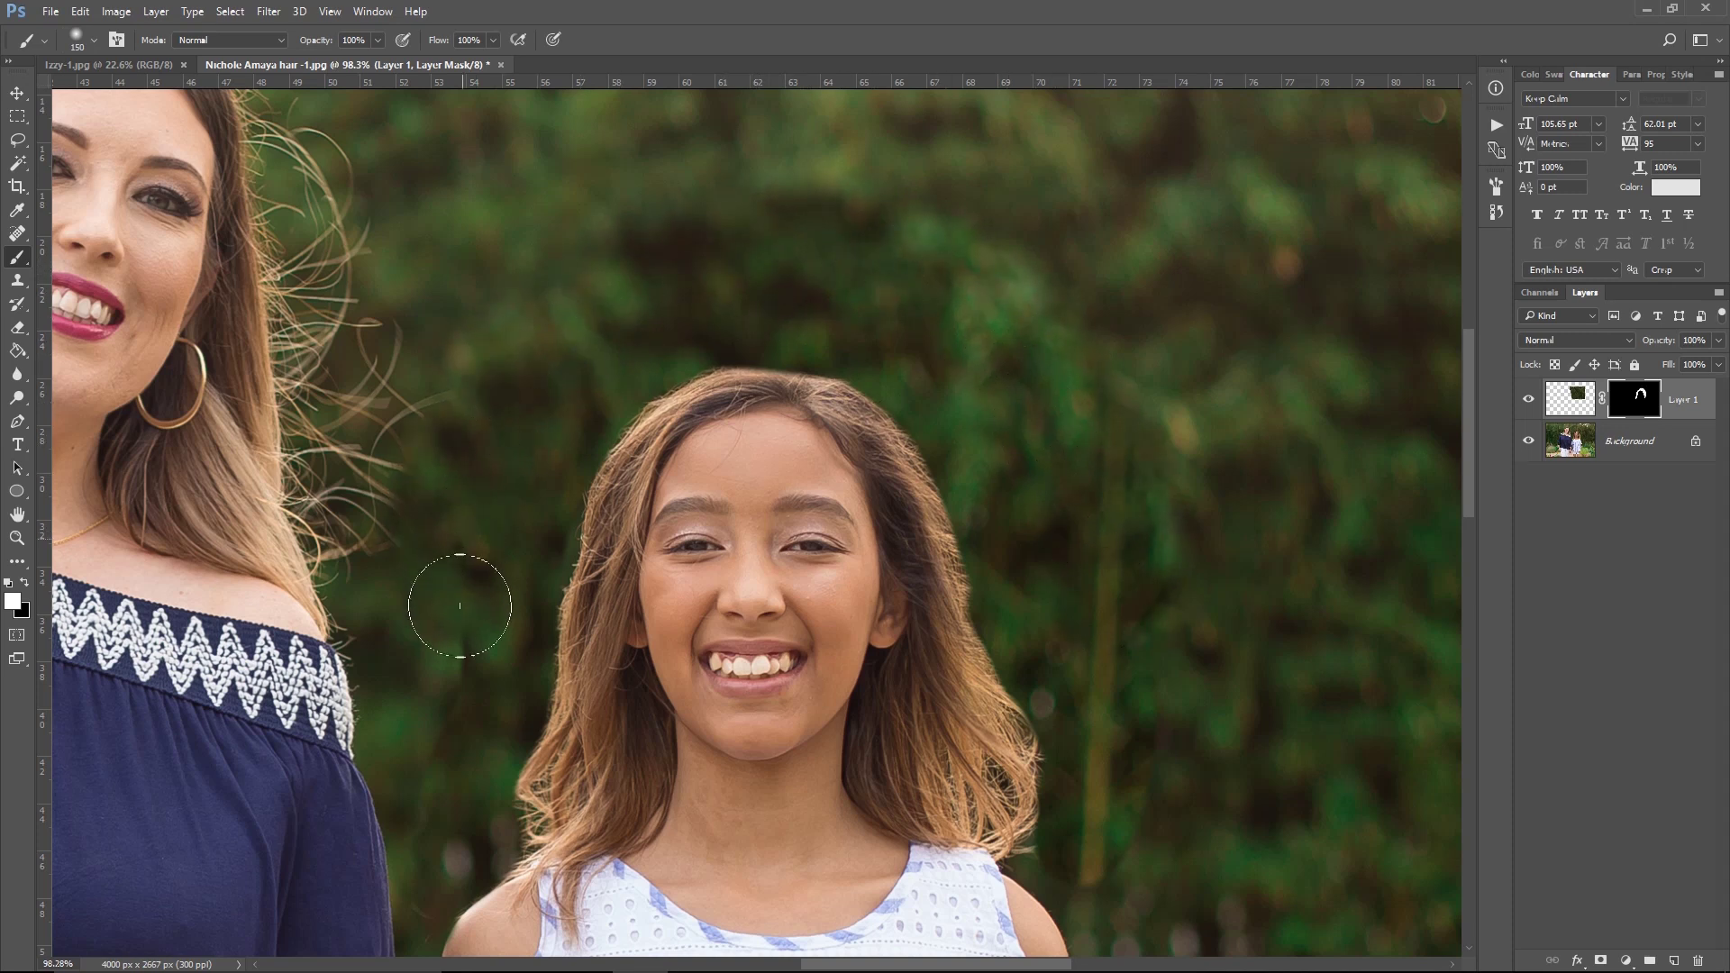
pyautogui.press('[')
pyautogui.press('[')
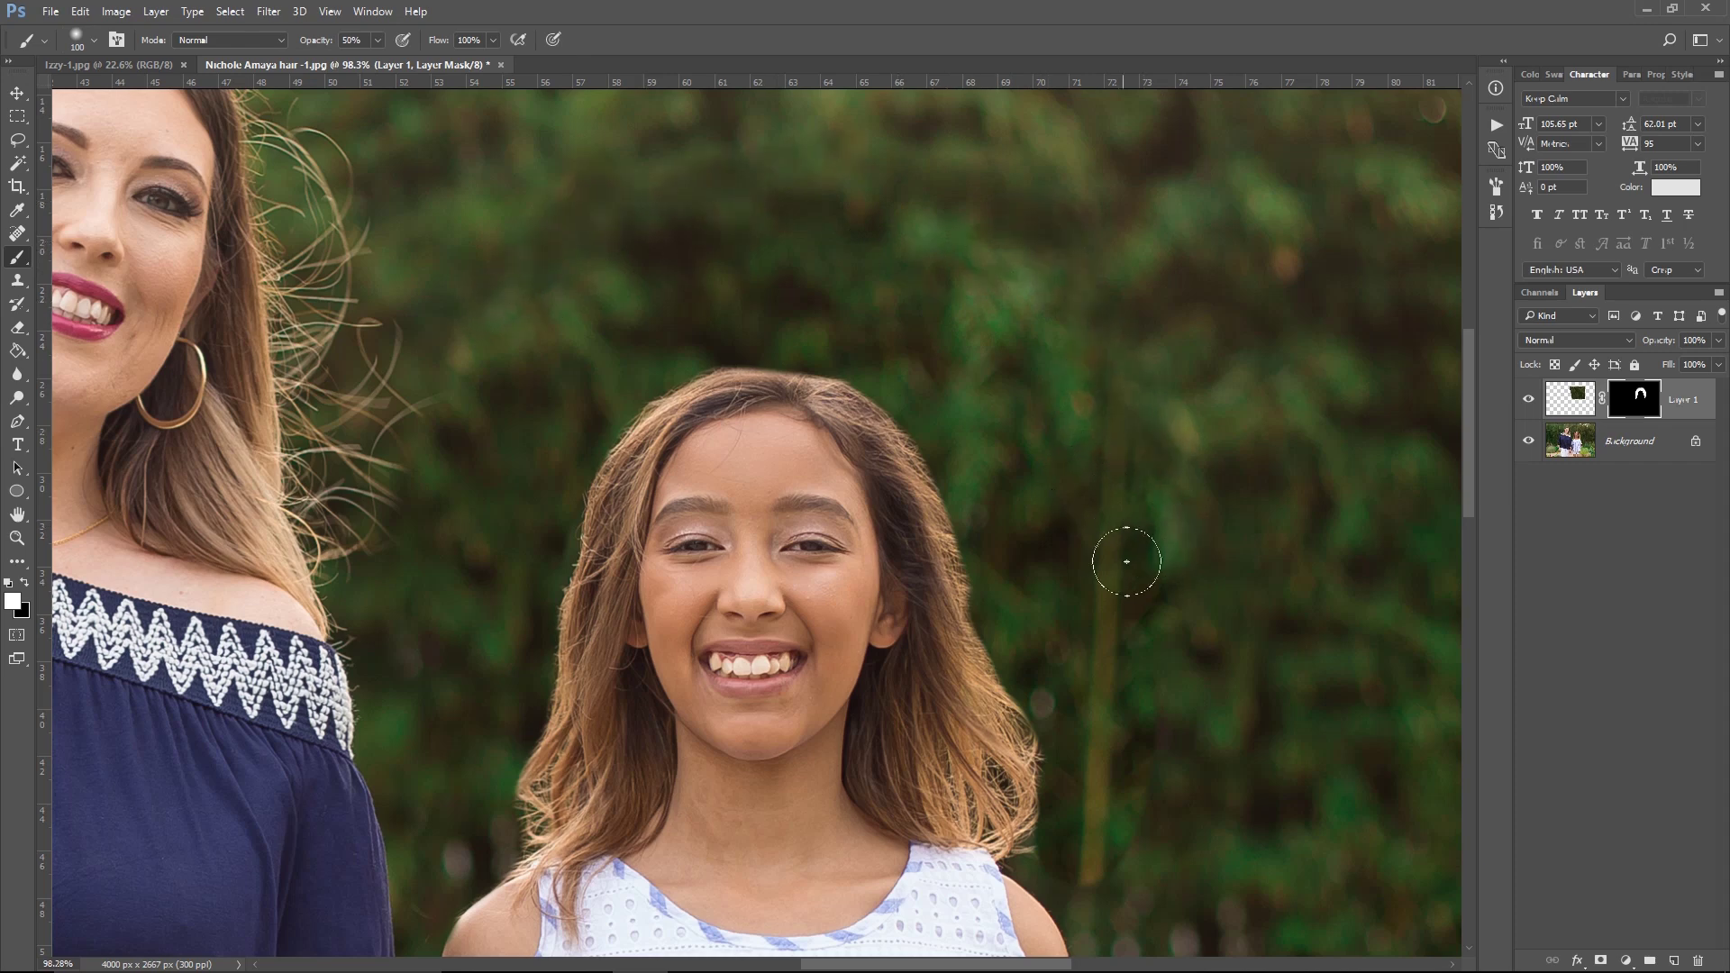
# Examine the softened mask edge around the girl's head on its own, then return to the image view.
pyautogui.press('x')
pyautogui.keyDown('alt'); pyautogui.click(1637, 403); pyautogui.keyUp('alt')
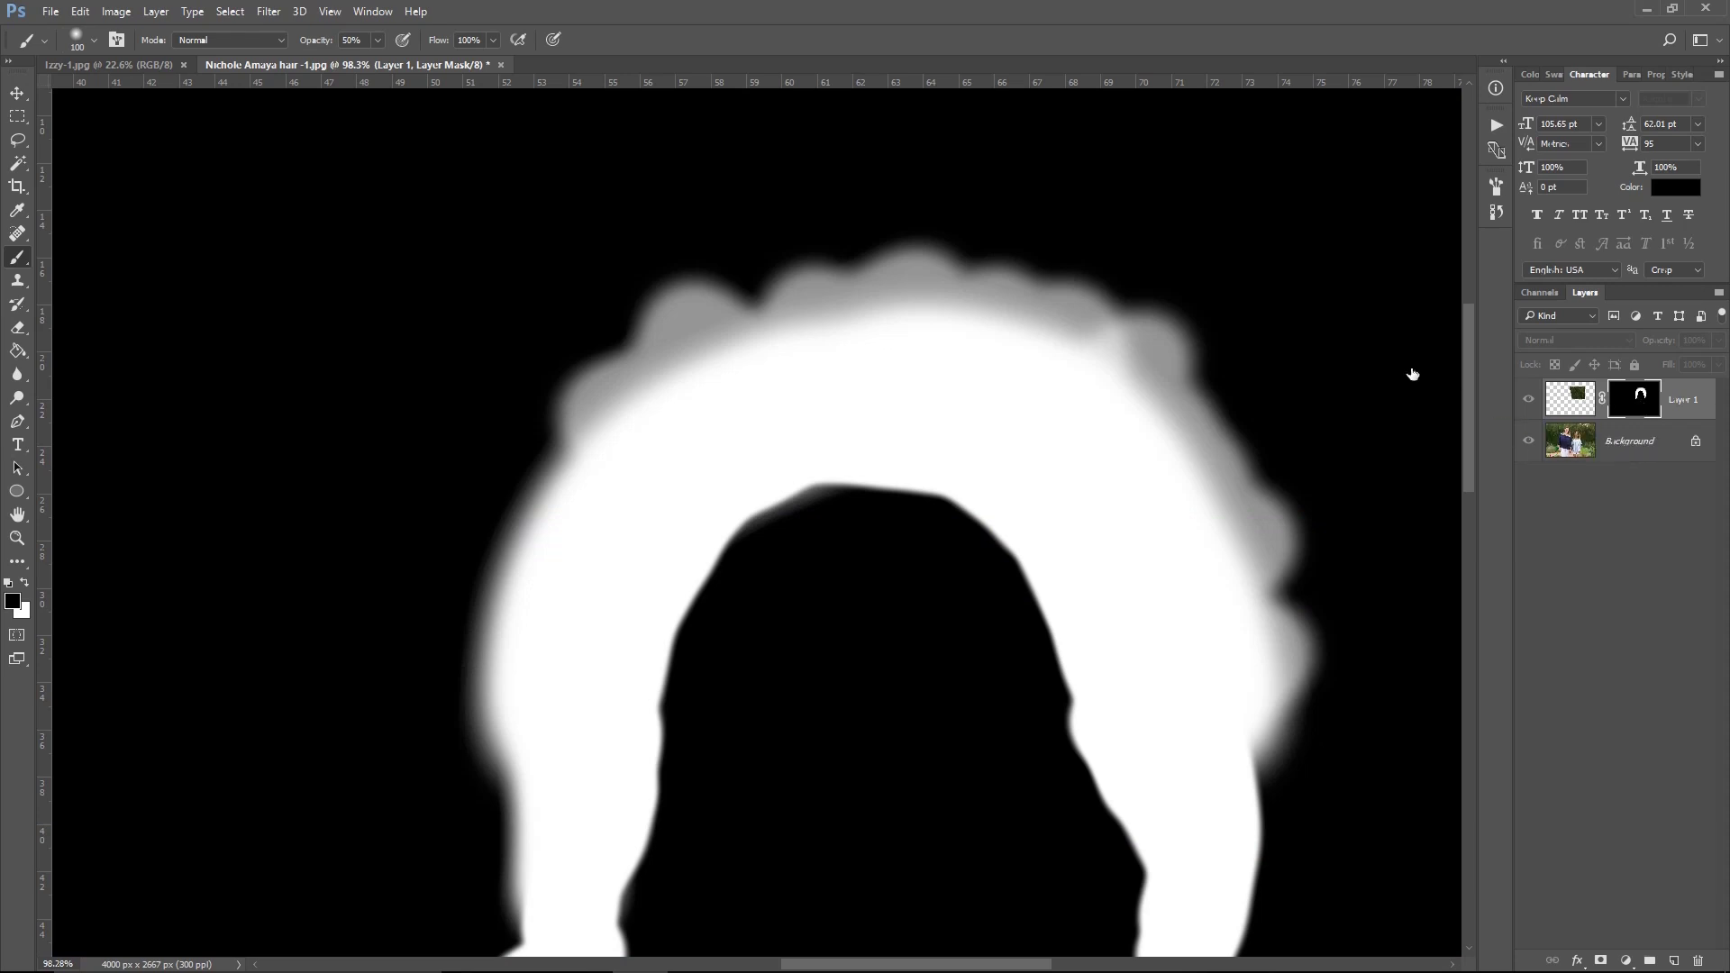
pyautogui.click(1561, 396)
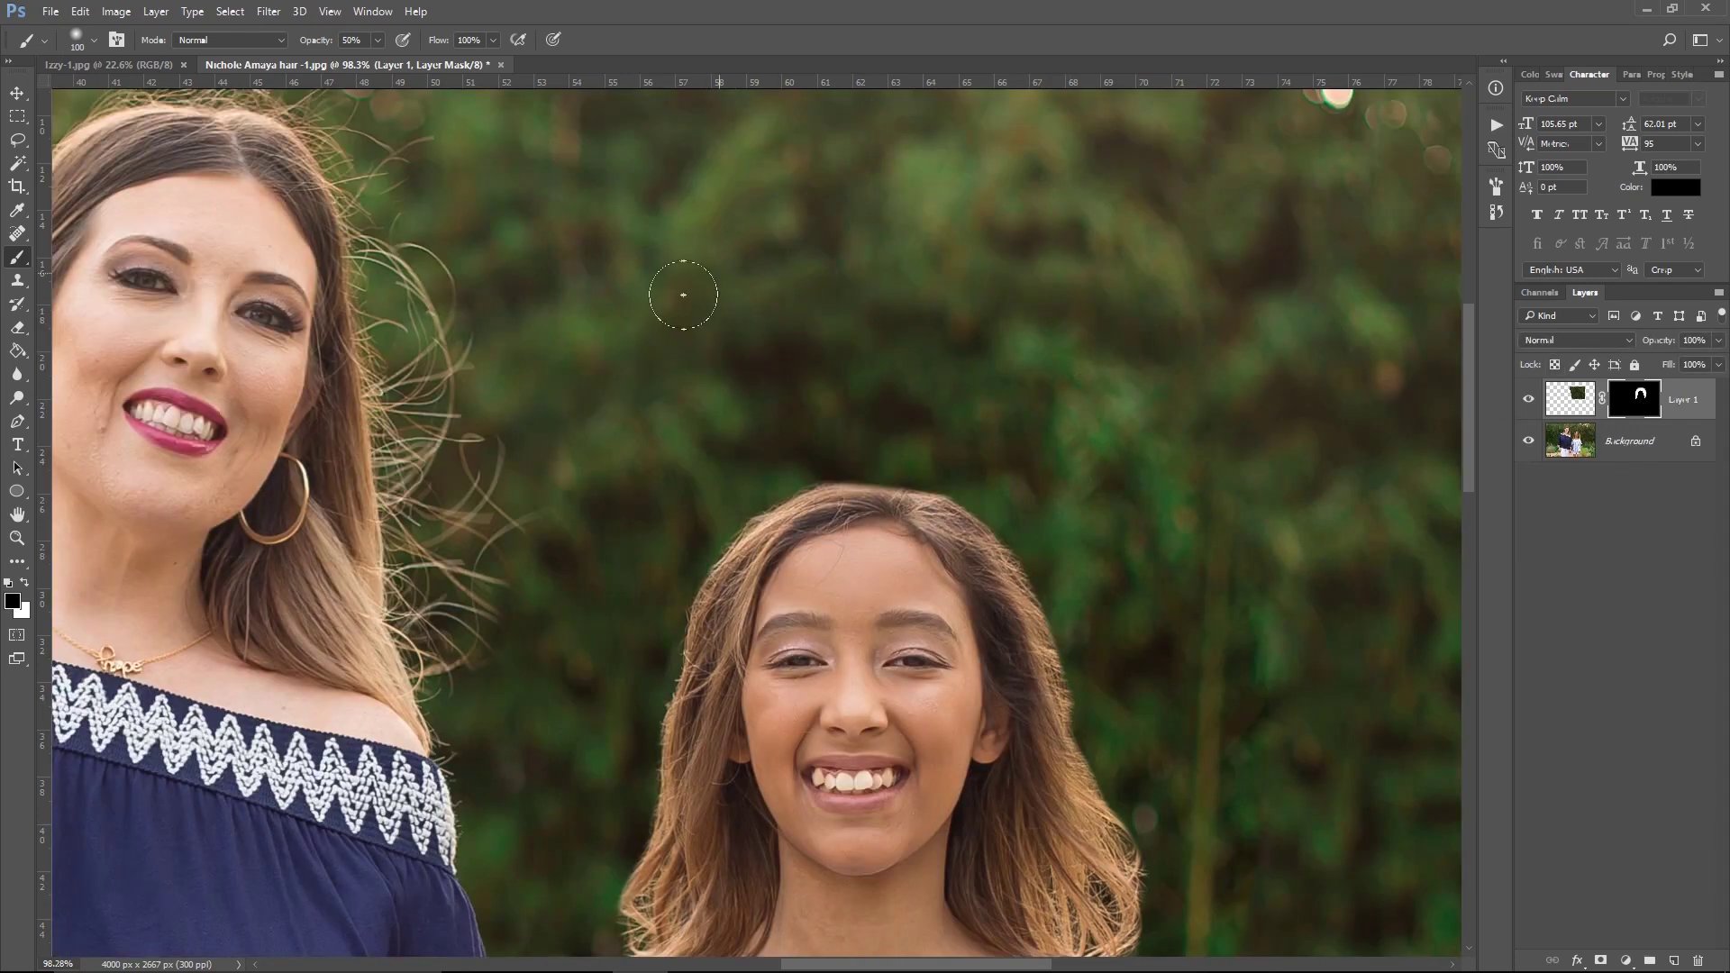
pyautogui.press('x')
# Select the Background layer with both the woman and the girl in view.
pyautogui.press('z')
pyautogui.hotkey('ctrl', '0')
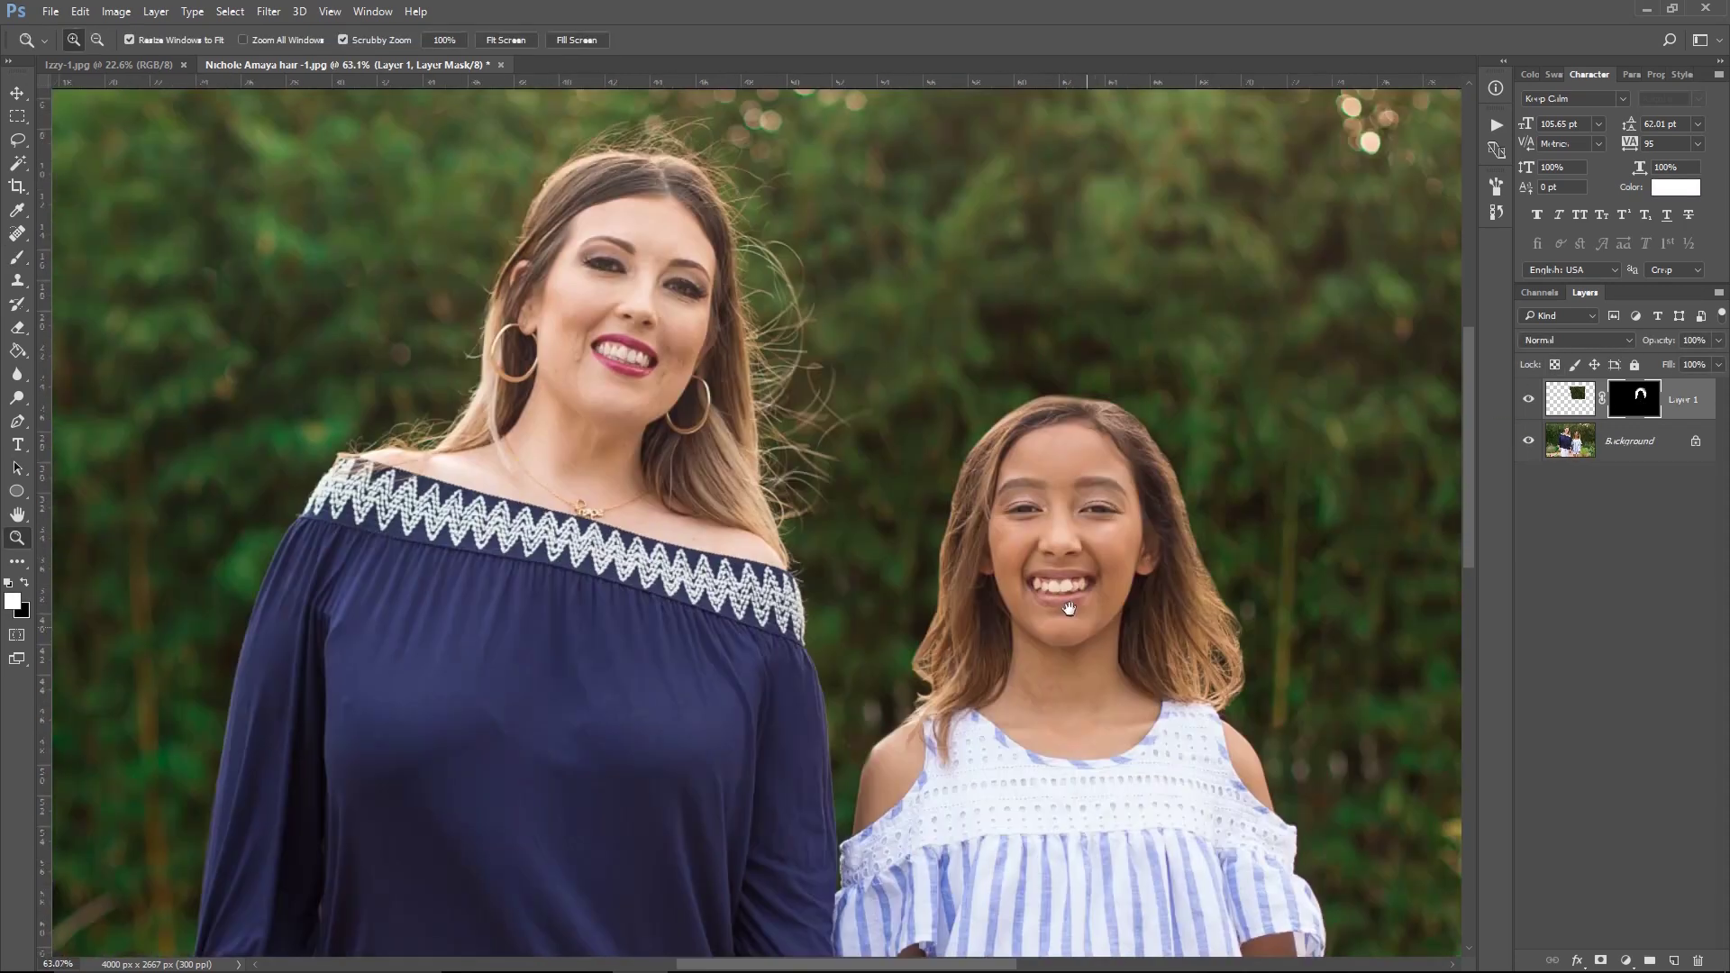
pyautogui.scroll(3, 868, 561)
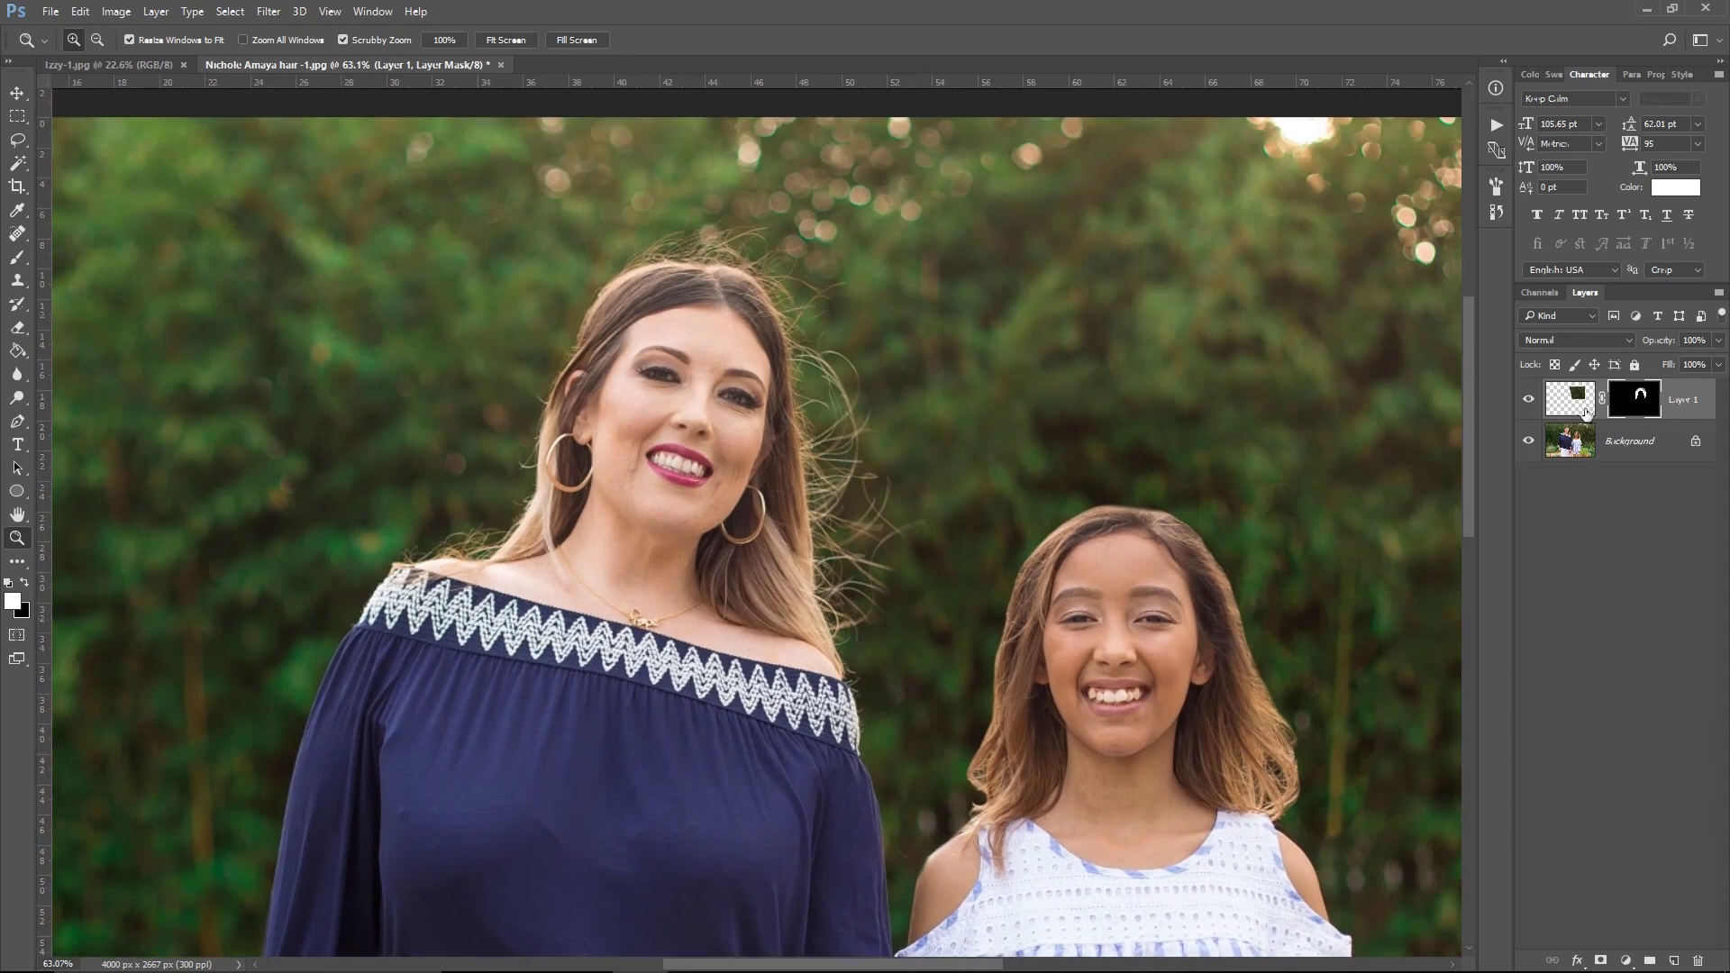
pyautogui.click(1569, 441)
pyautogui.scroll(-3, 877, 531)
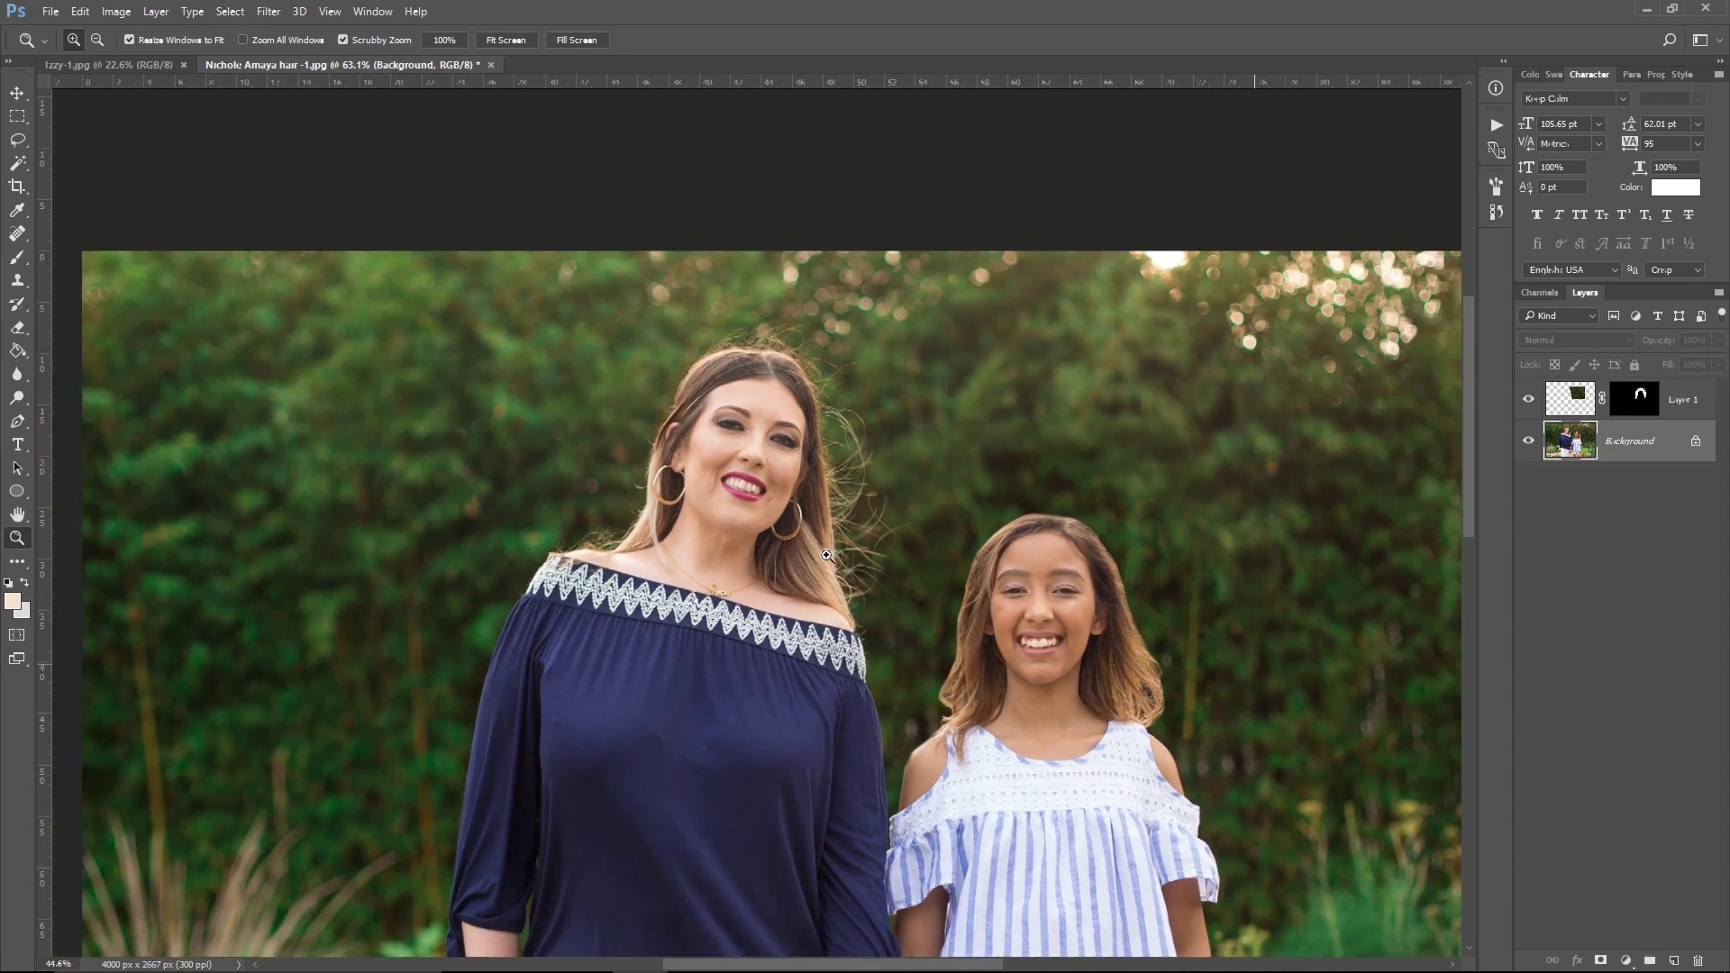
# Copy a rectangular patch of foliage beside the woman to a new layer and move it over her head.
pyautogui.press('m')
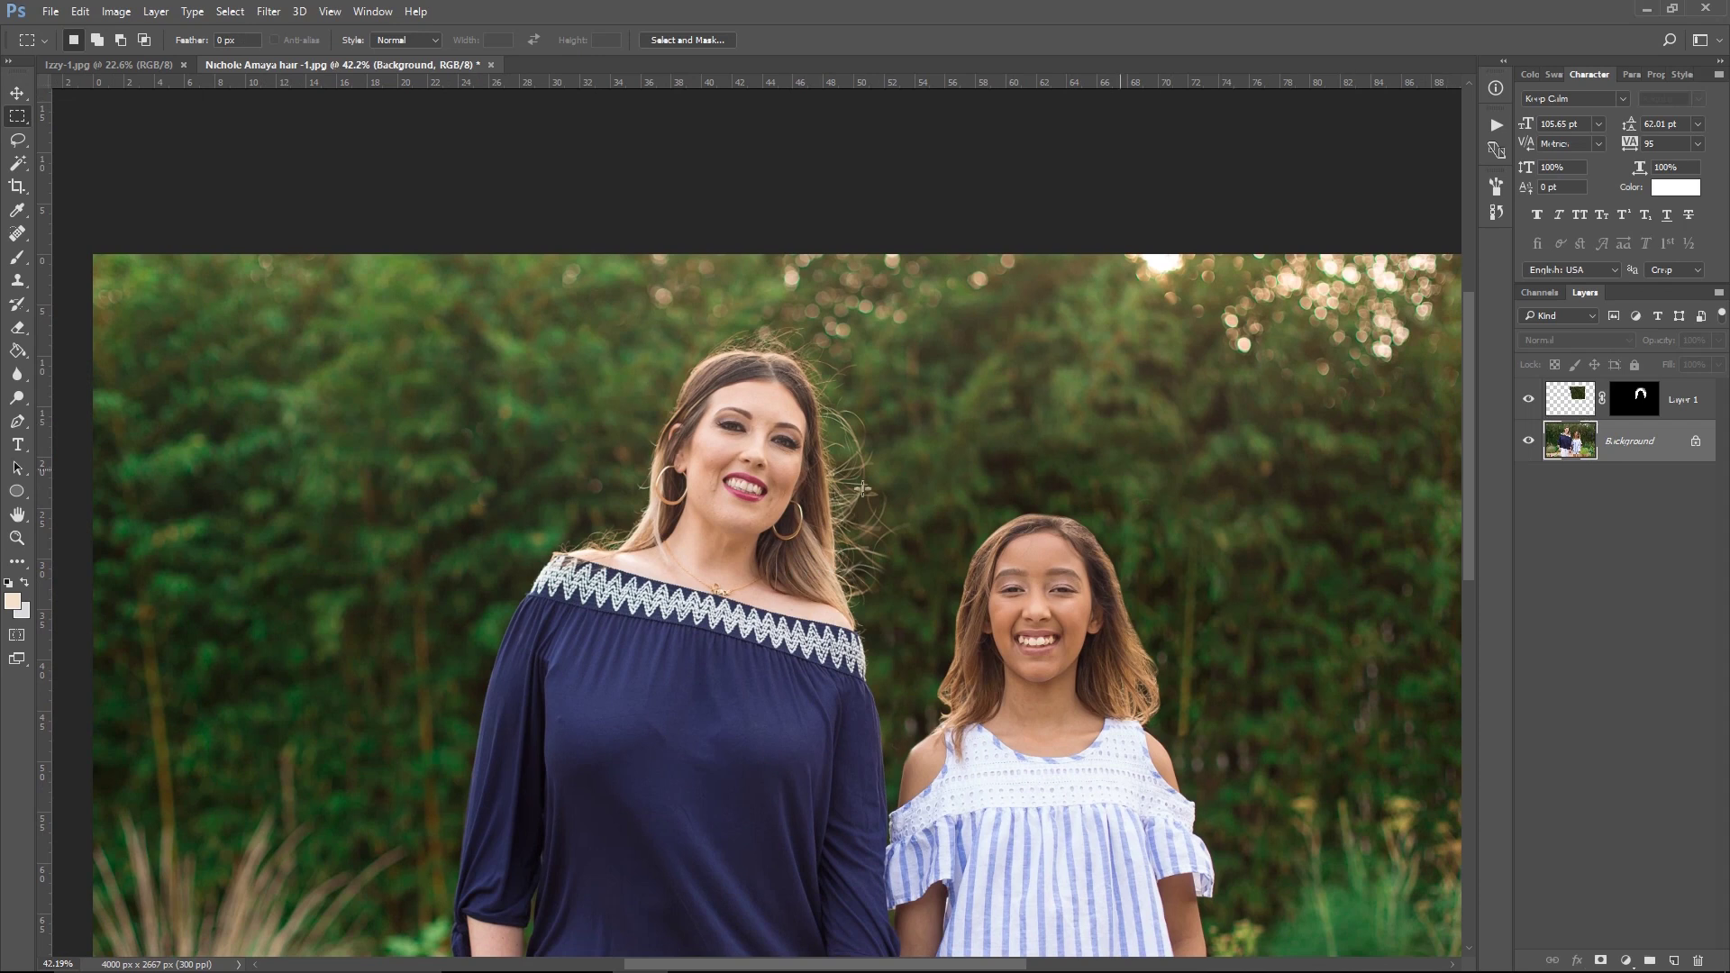
pyautogui.moveTo(105, 333); pyautogui.dragTo(486, 737)
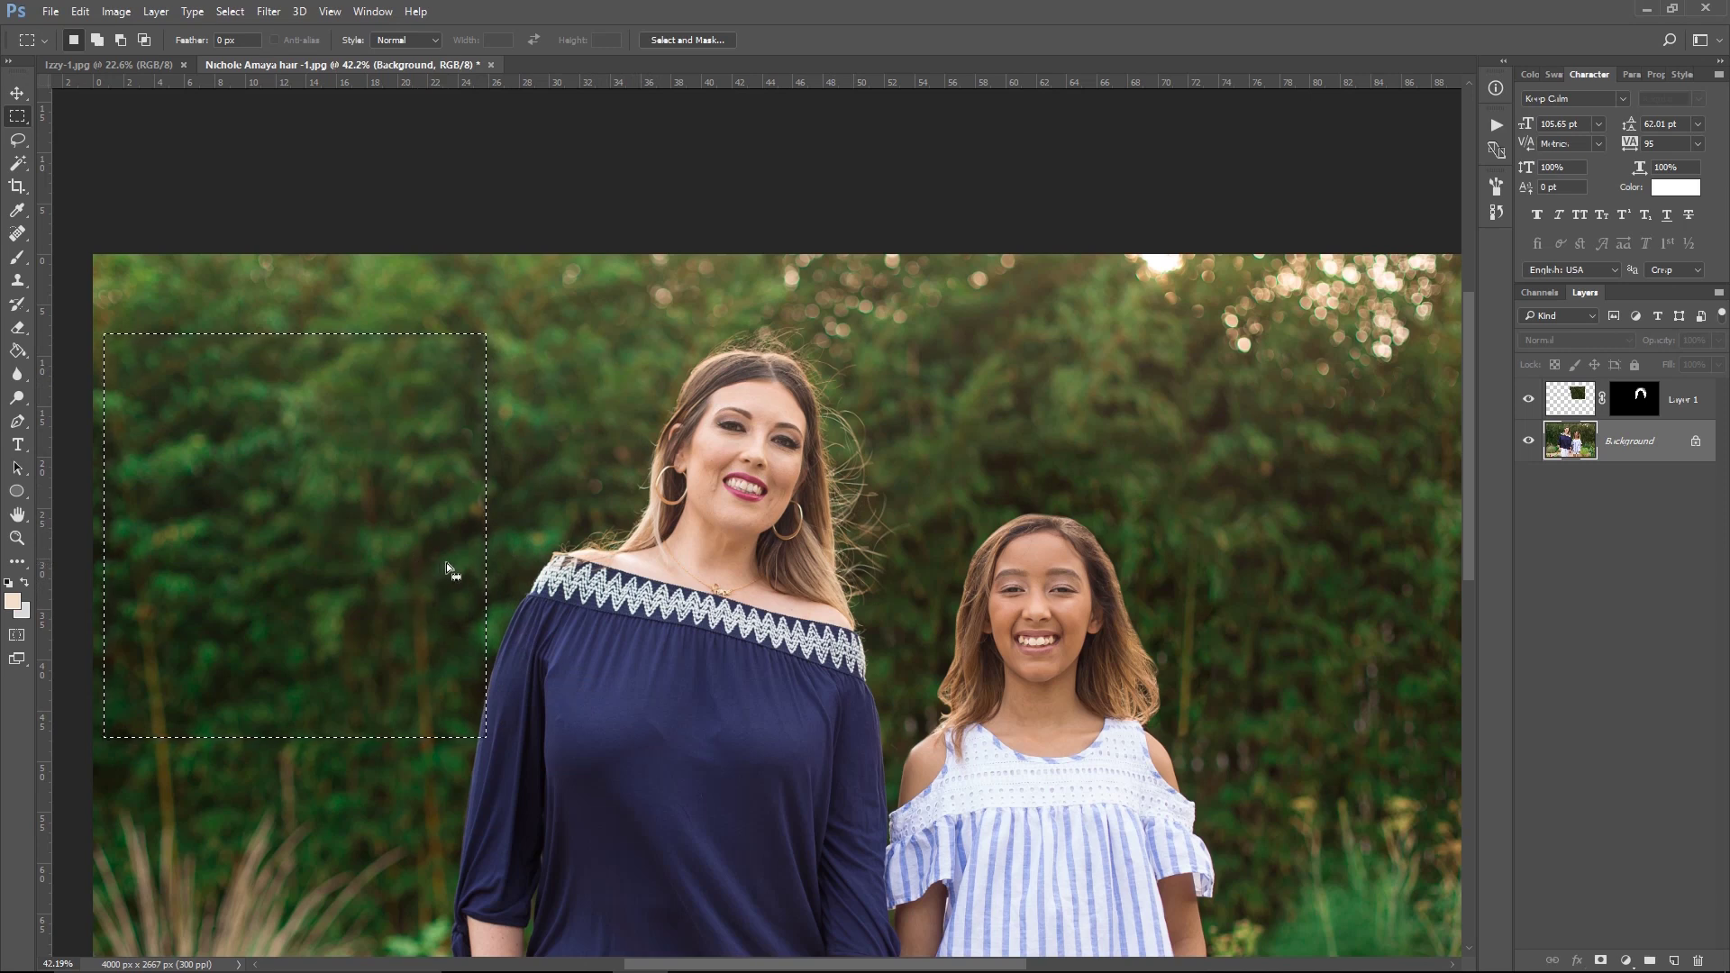
pyautogui.hotkey('ctrl', 'alt', 'shift', 'a')
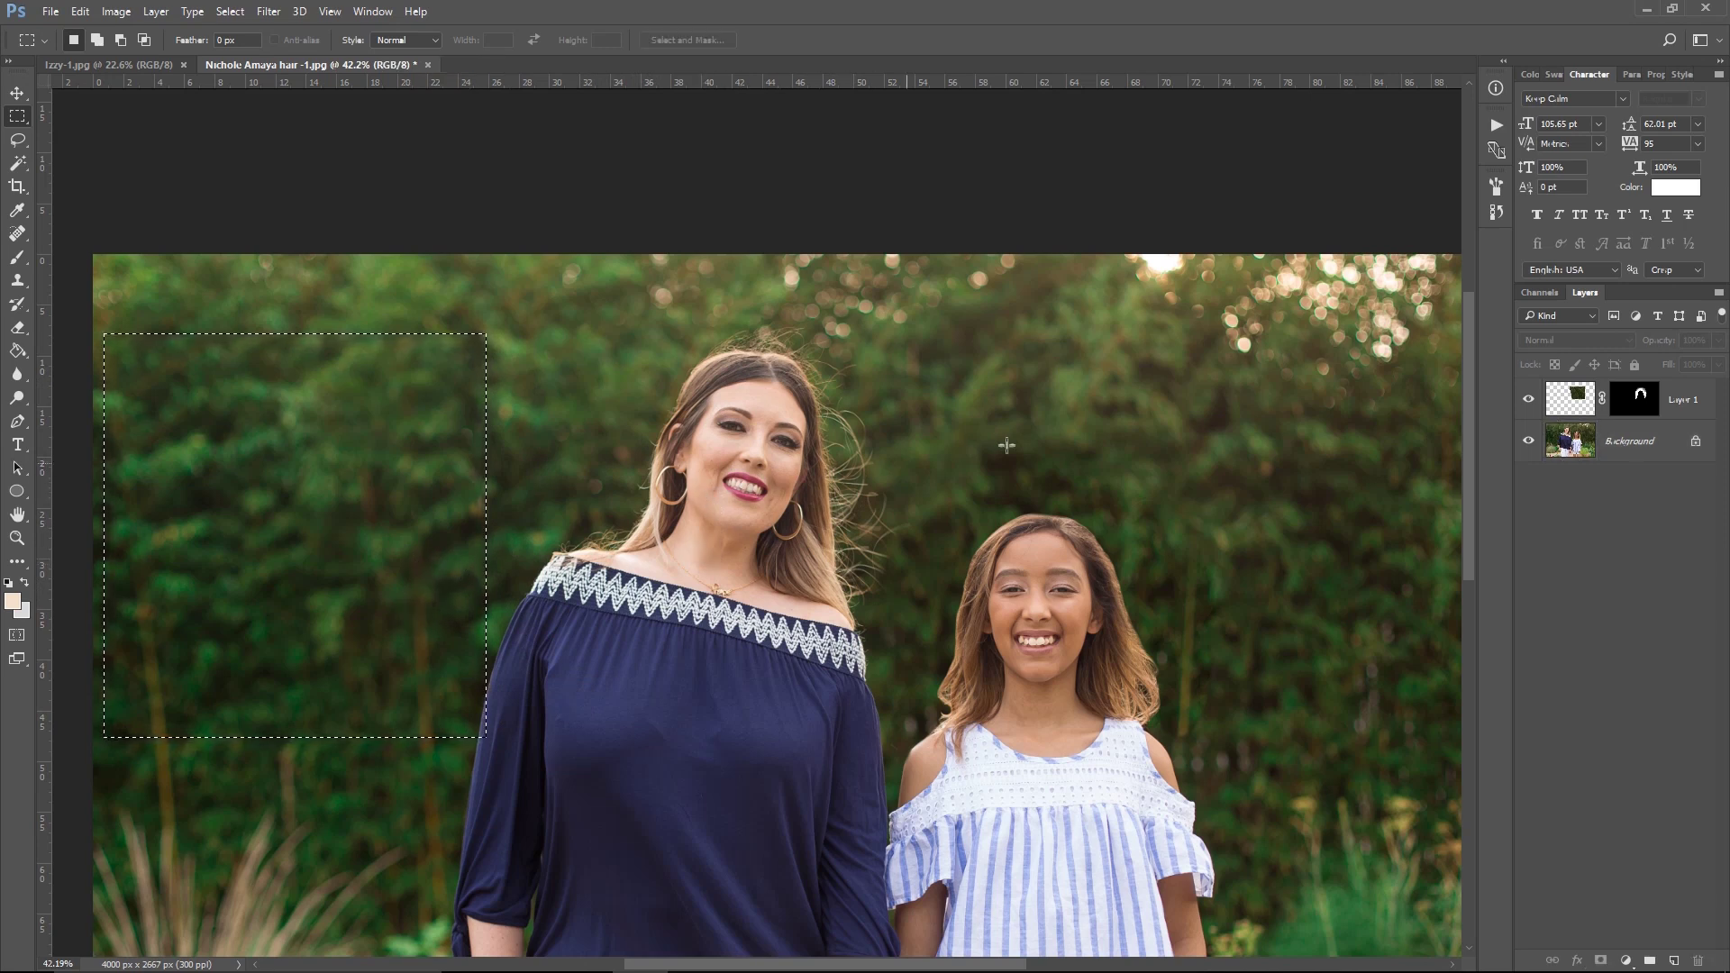
pyautogui.hotkey('ctrl', 'j')
pyautogui.press('v')
pyautogui.moveTo(491, 519); pyautogui.dragTo(761, 493)
pyautogui.press('Return')
# Add a layer mask to the new foliage patch and invert the mask to black.
pyautogui.press('z')
pyautogui.click(815, 392)
pyautogui.press('v')
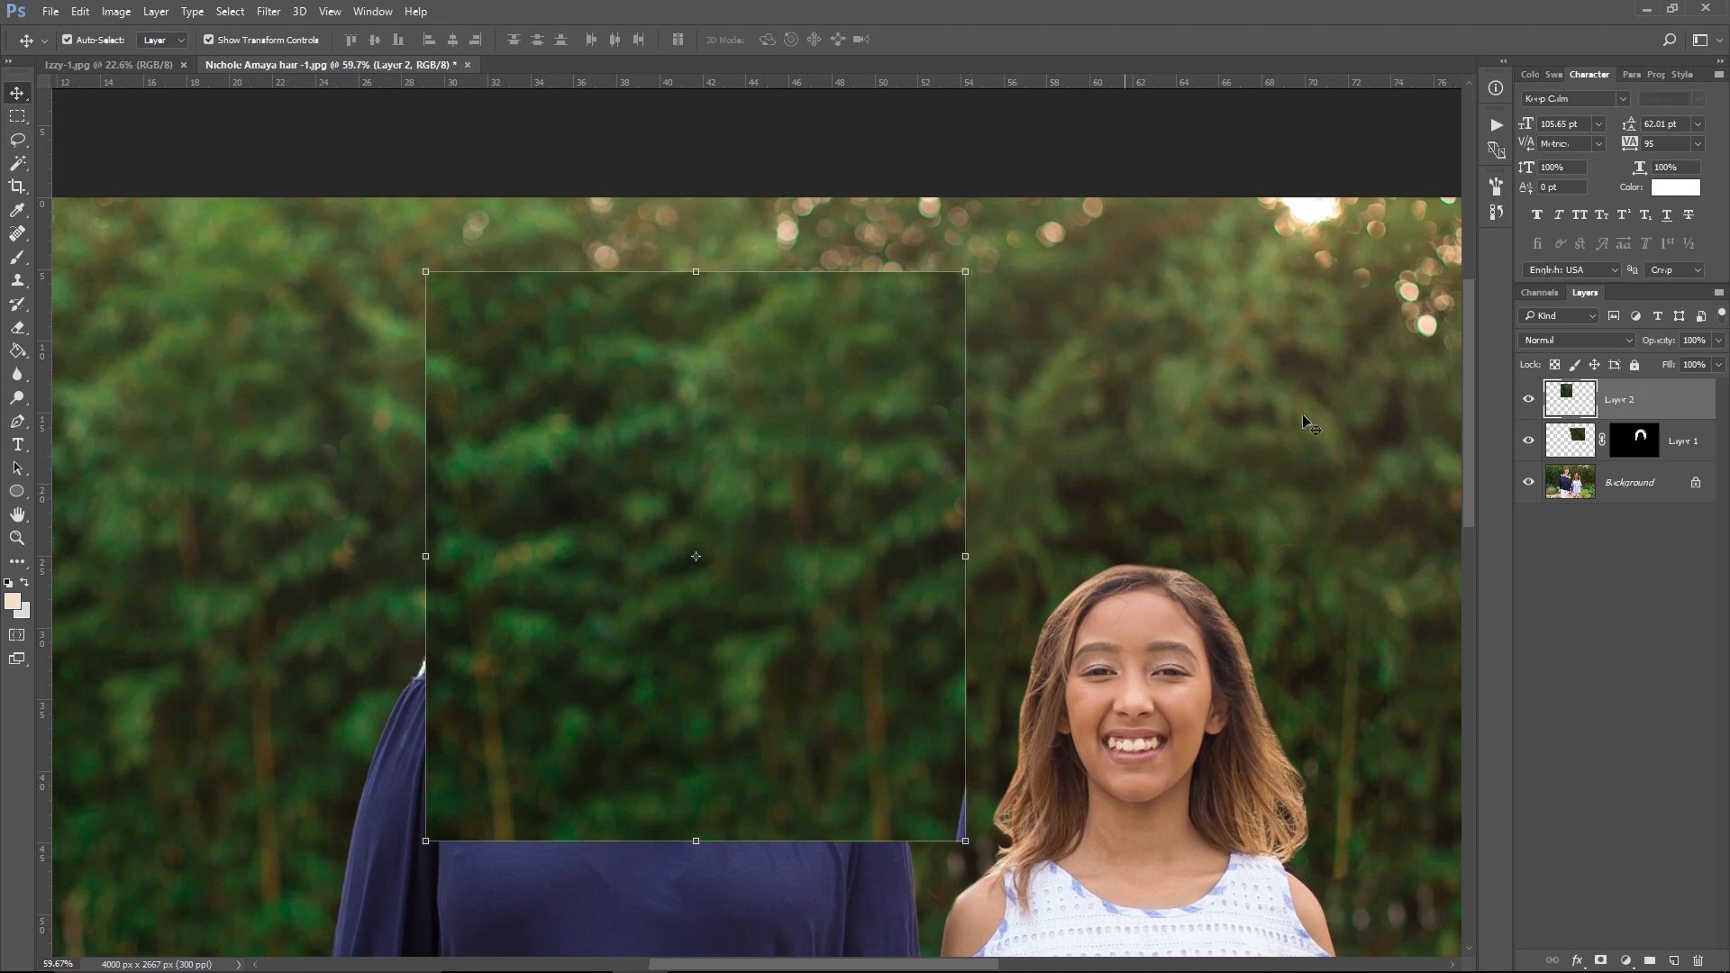
pyautogui.click(1601, 962)
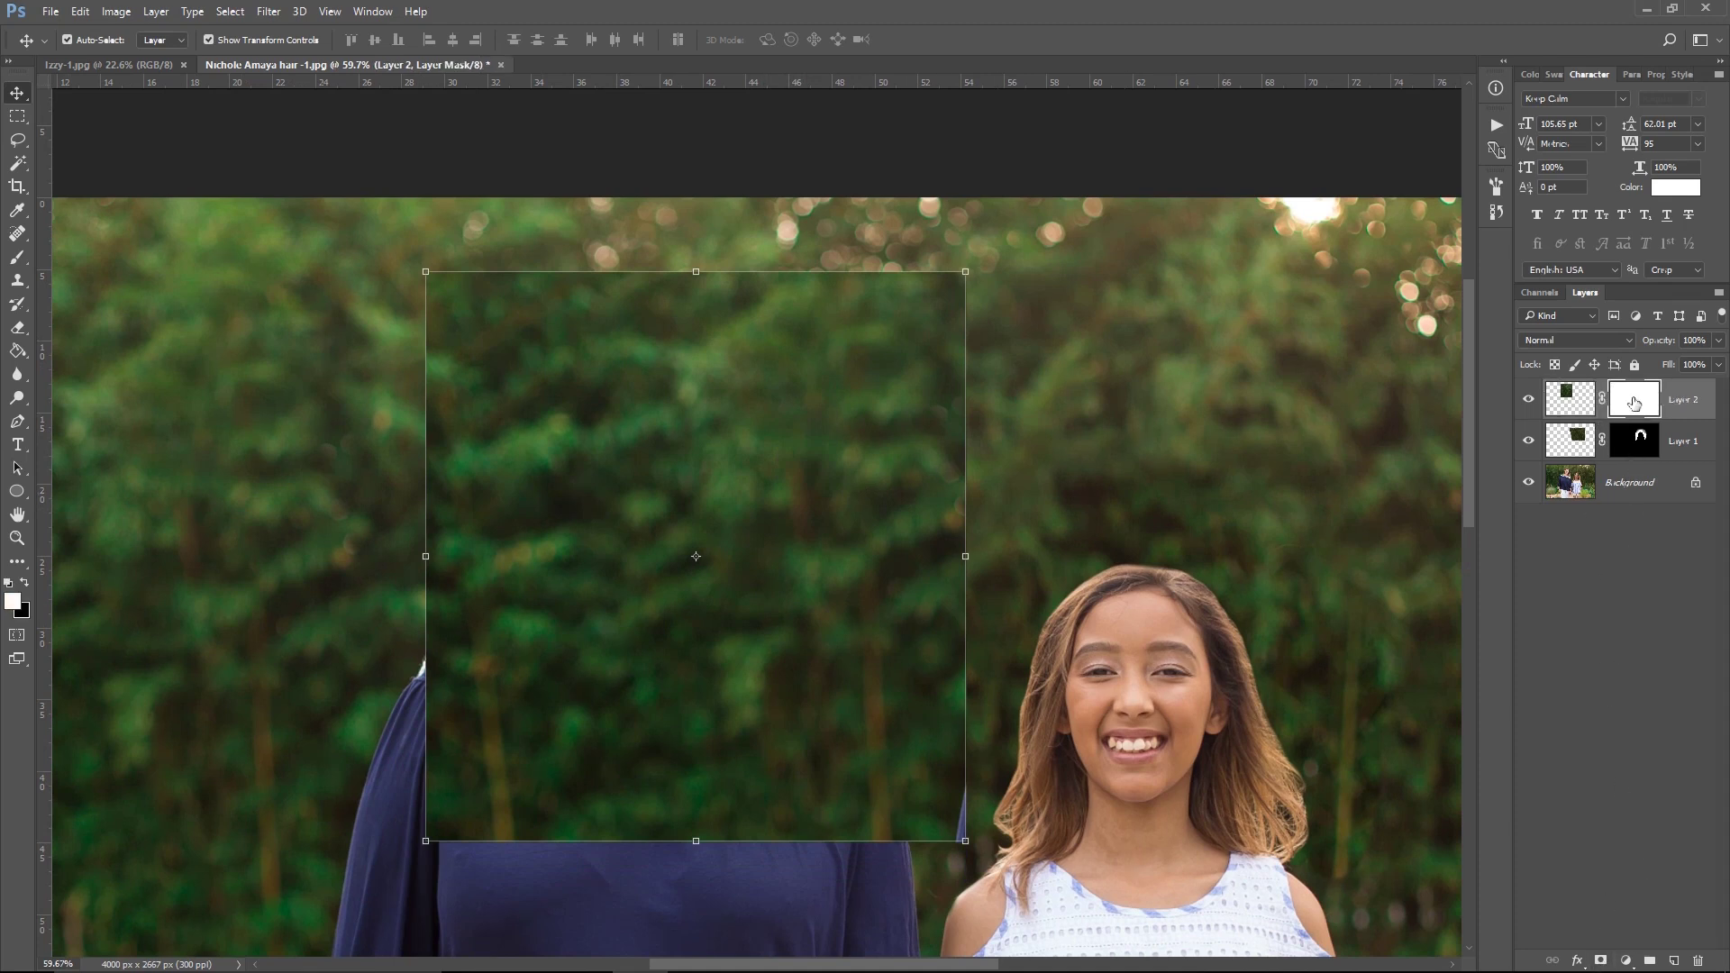
pyautogui.hotkey('ctrl', 'i')
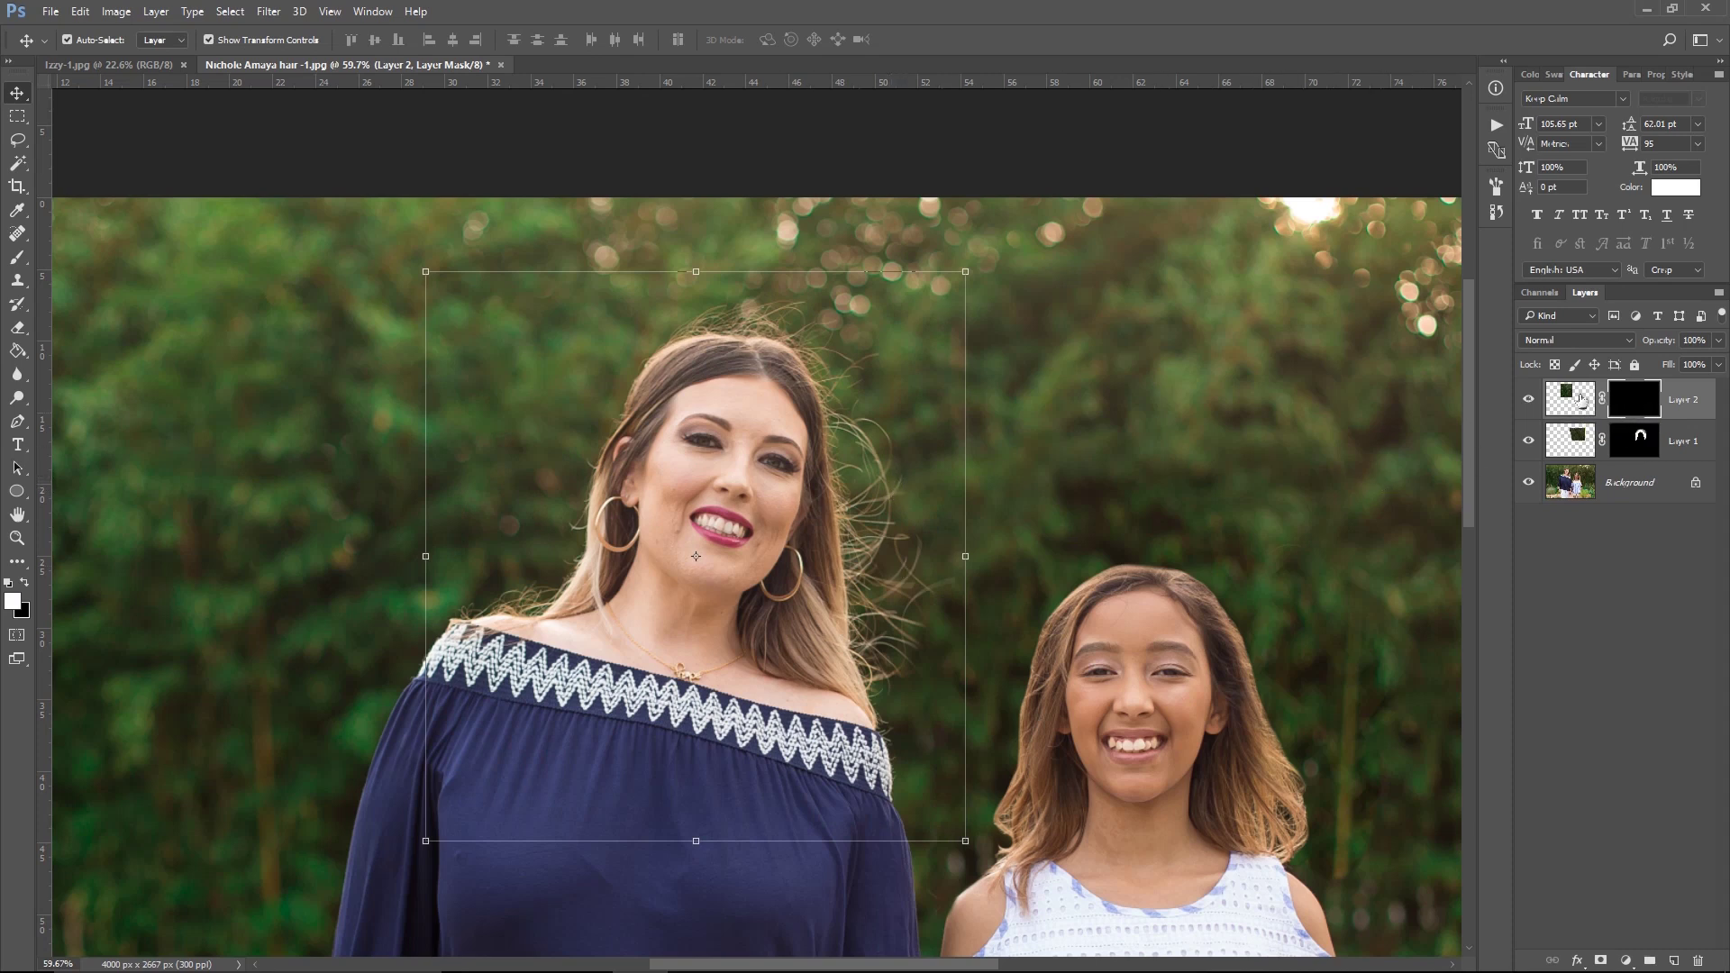
# Paint white on the mask with a 45 px brush along the girl-facing side of the woman's hair to cover its flyaways.
pyautogui.press('z')
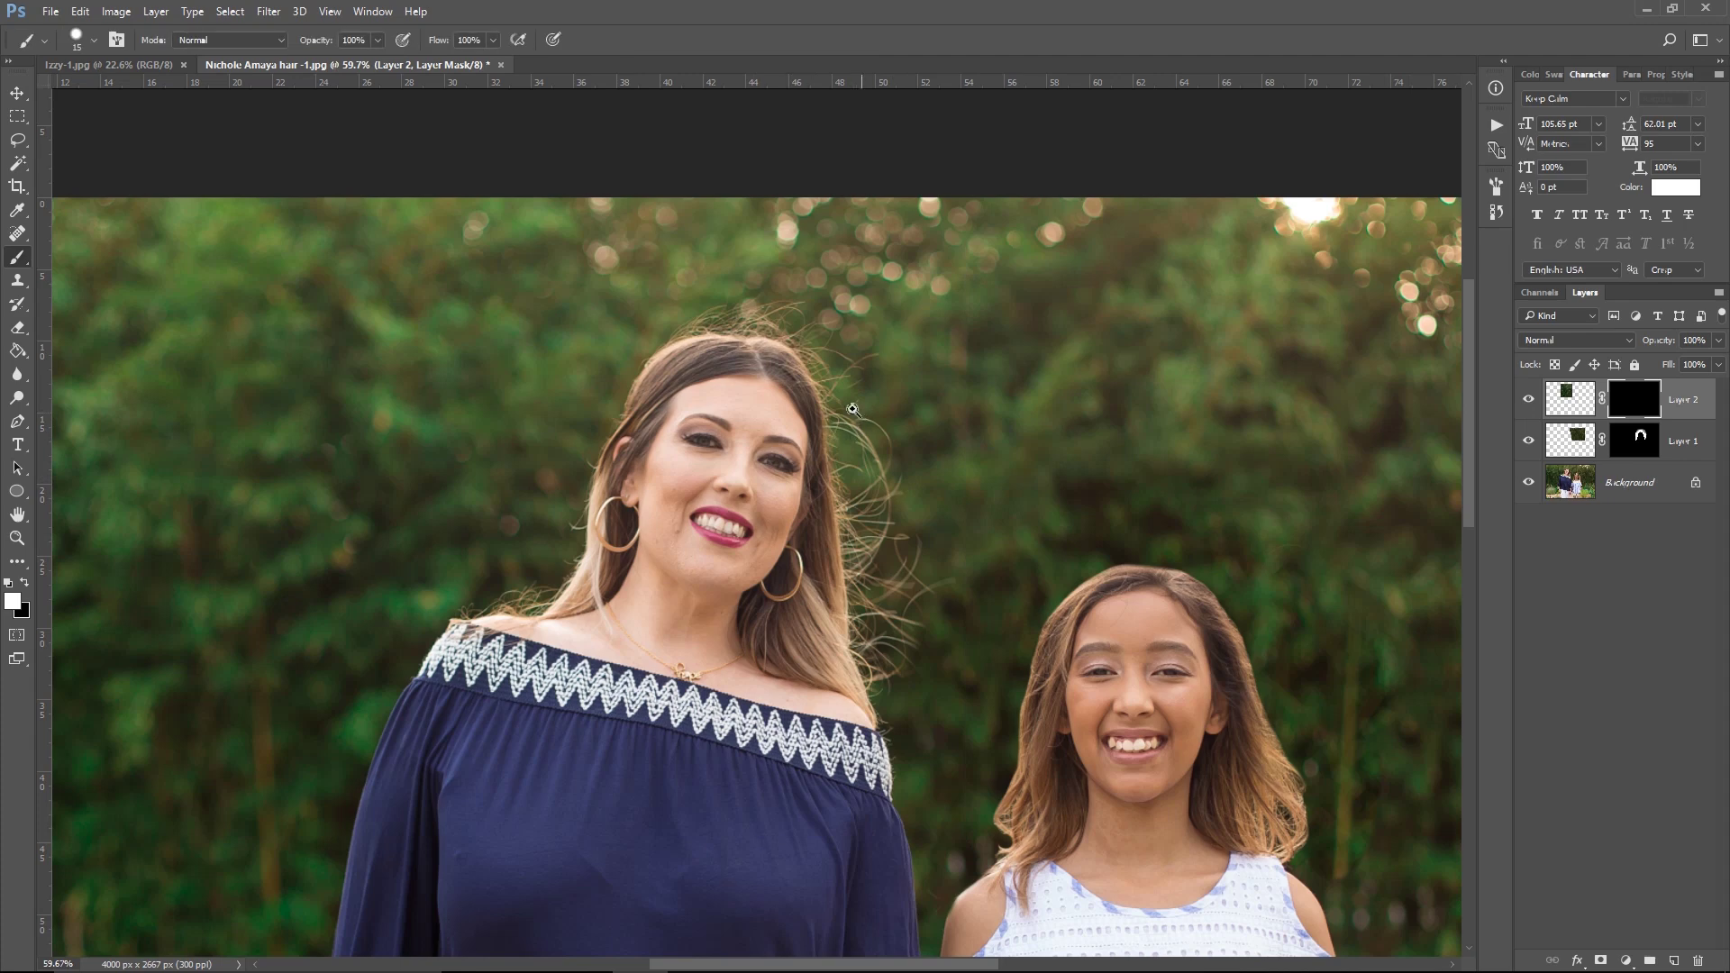
pyautogui.click(865, 396)
pyautogui.press('b')
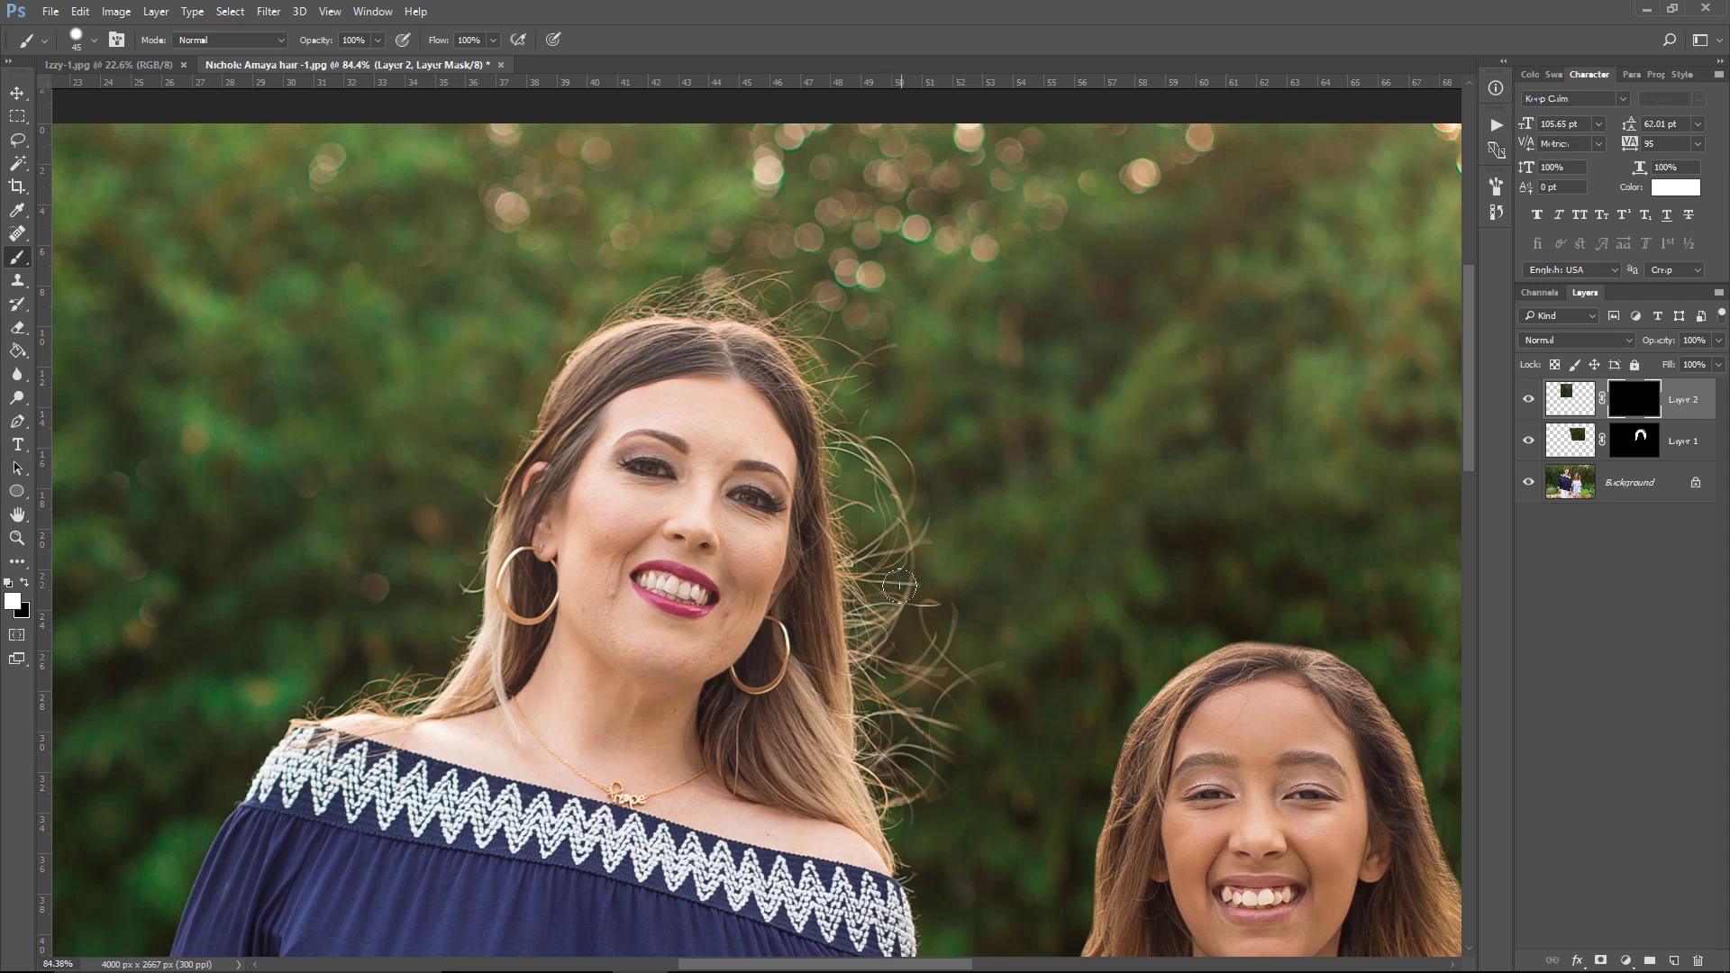
pyautogui.moveTo(889, 655)
pyautogui.mouseDown()
pyautogui.moveTo(865, 625)
pyautogui.moveTo(878, 770)
pyautogui.mouseUp()
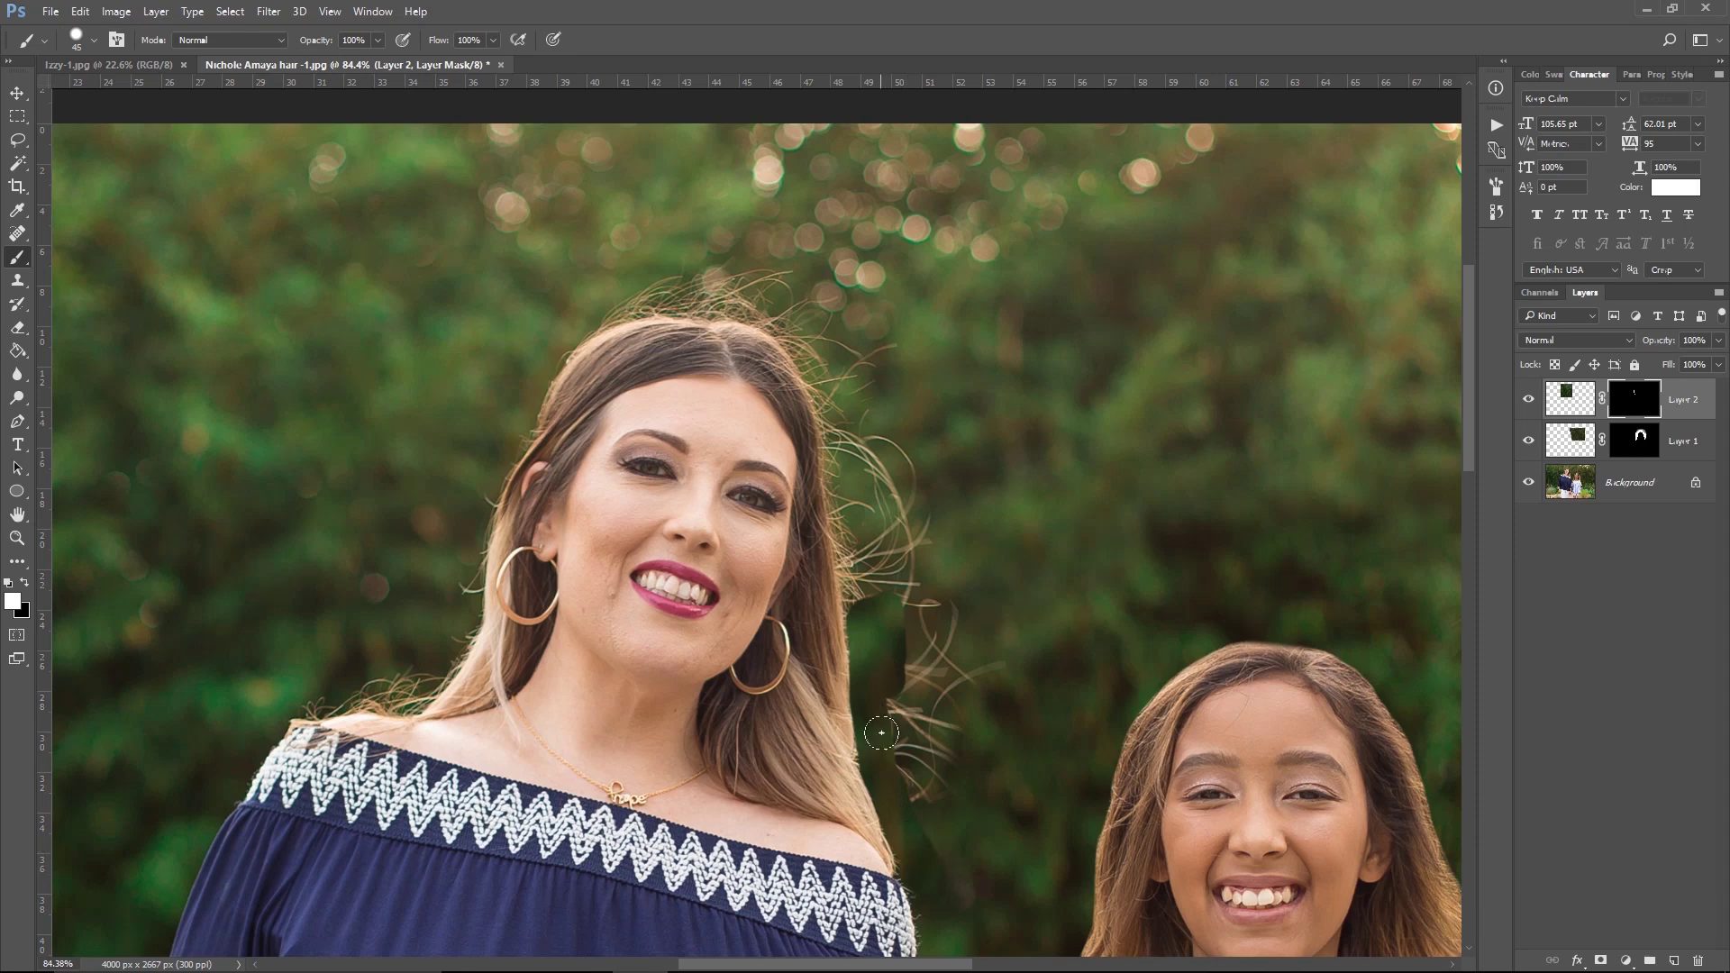
pyautogui.moveTo(860, 612); pyautogui.dragTo(851, 520)
pyautogui.keyDown('ctrl'); pyautogui.click(847, 529); pyautogui.keyUp('ctrl')
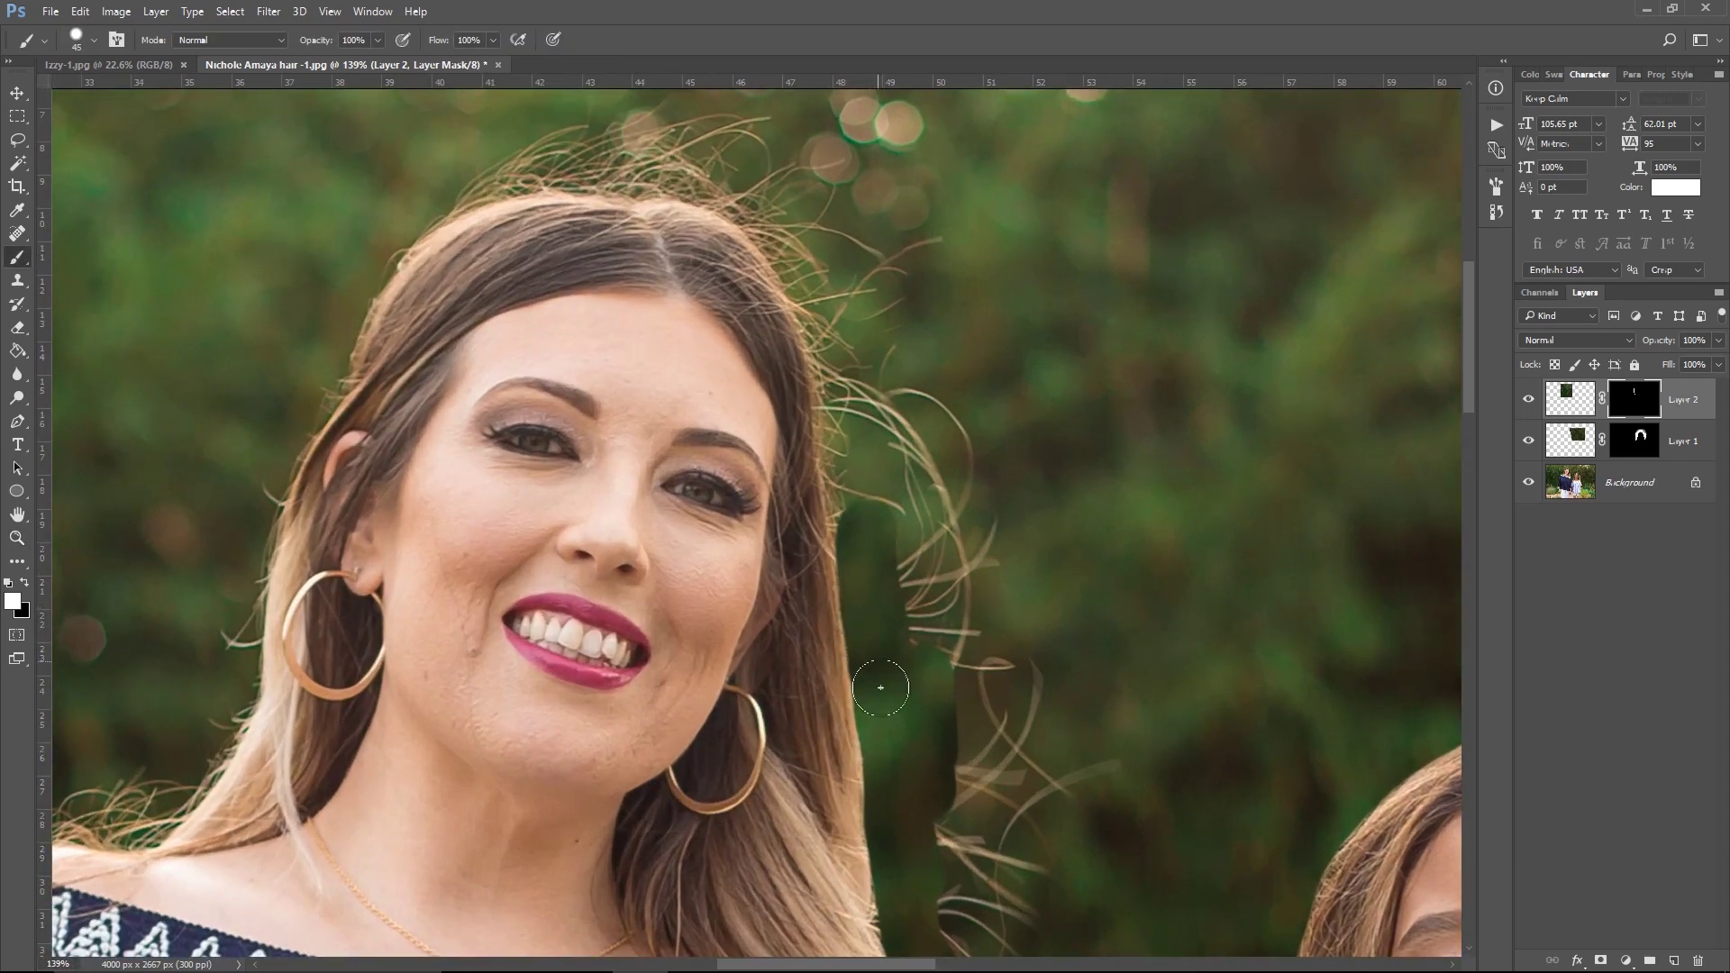
pyautogui.moveTo(881, 688); pyautogui.dragTo(891, 756)
pyautogui.moveTo(864, 531)
pyautogui.mouseDown()
pyautogui.moveTo(858, 480)
pyautogui.moveTo(863, 536)
pyautogui.moveTo(847, 363)
pyautogui.moveTo(856, 465)
pyautogui.moveTo(846, 399)
pyautogui.mouseUp()
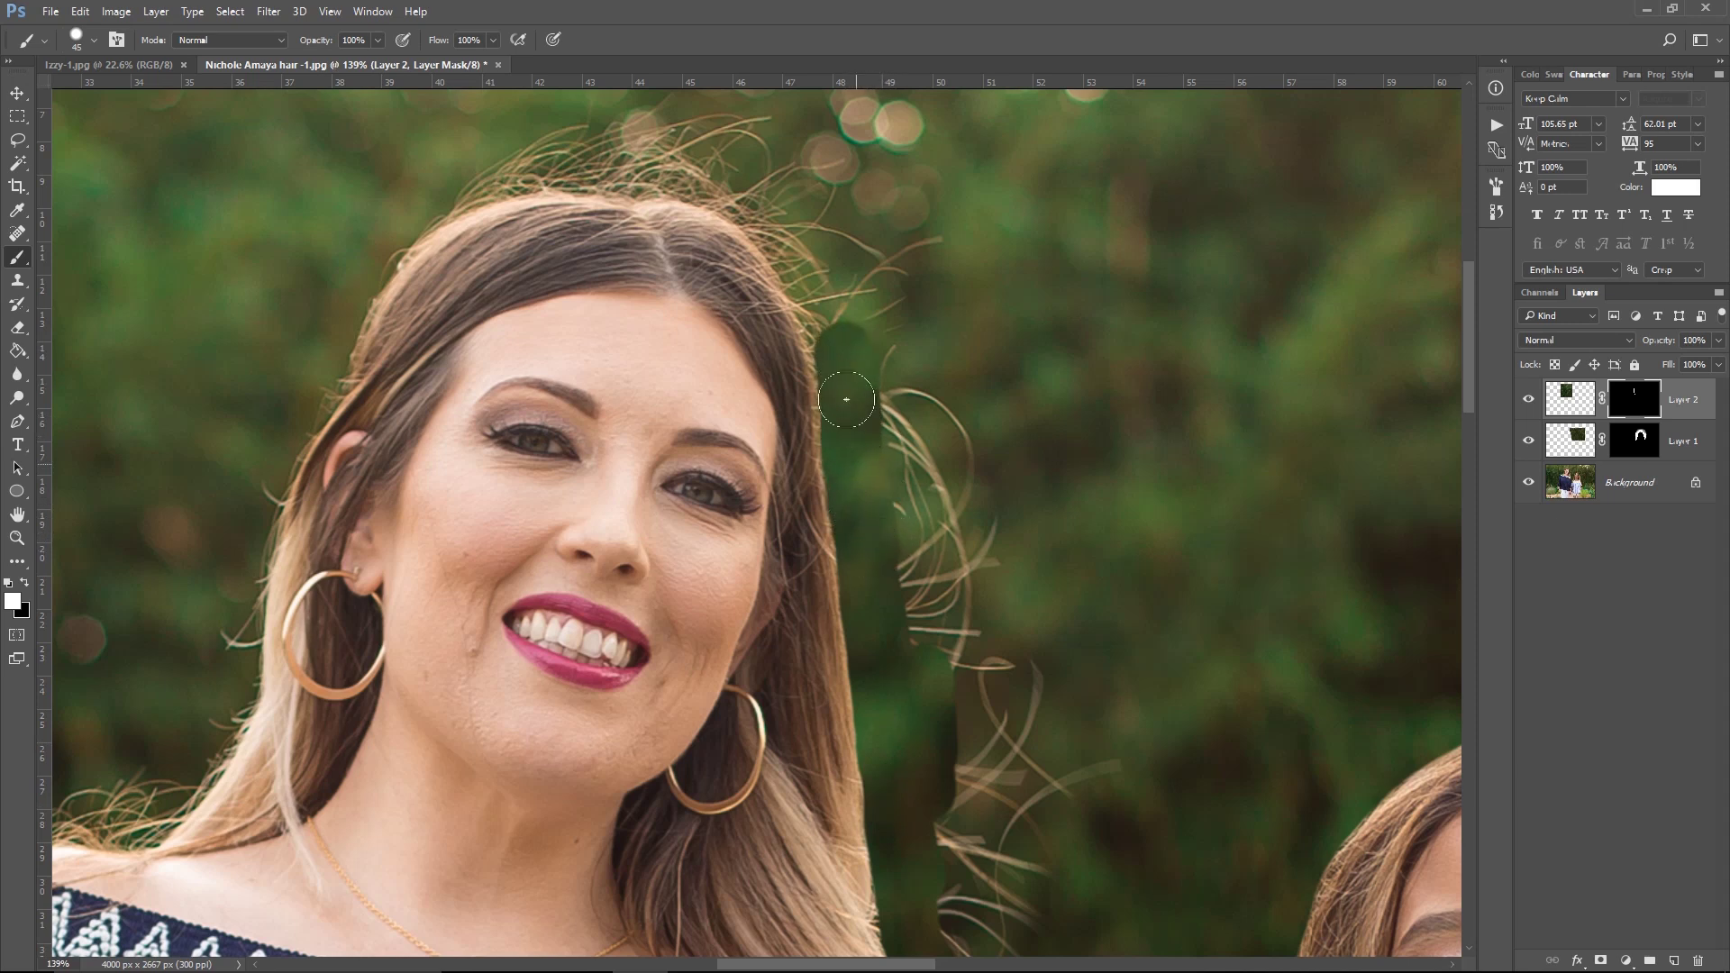
# Reveal the foliage around the rest of the woman's hair outline, from her far shoulder over the crown to the shoulder nearest the girl.
pyautogui.moveTo(208, 521); pyautogui.dragTo(433, 387)
pyautogui.moveTo(448, 523)
pyautogui.mouseDown()
pyautogui.moveTo(387, 655)
pyautogui.moveTo(410, 634)
pyautogui.mouseUp()
pyautogui.moveTo(454, 426)
pyautogui.mouseDown()
pyautogui.moveTo(477, 388)
pyautogui.moveTo(383, 513)
pyautogui.moveTo(649, 221)
pyautogui.moveTo(870, 212)
pyautogui.moveTo(965, 254)
pyautogui.moveTo(1099, 577)
pyautogui.moveTo(1078, 734)
pyautogui.moveTo(980, 453)
pyautogui.moveTo(1036, 666)
pyautogui.moveTo(1009, 721)
pyautogui.moveTo(1027, 766)
pyautogui.moveTo(1010, 622)
pyautogui.mouseUp()
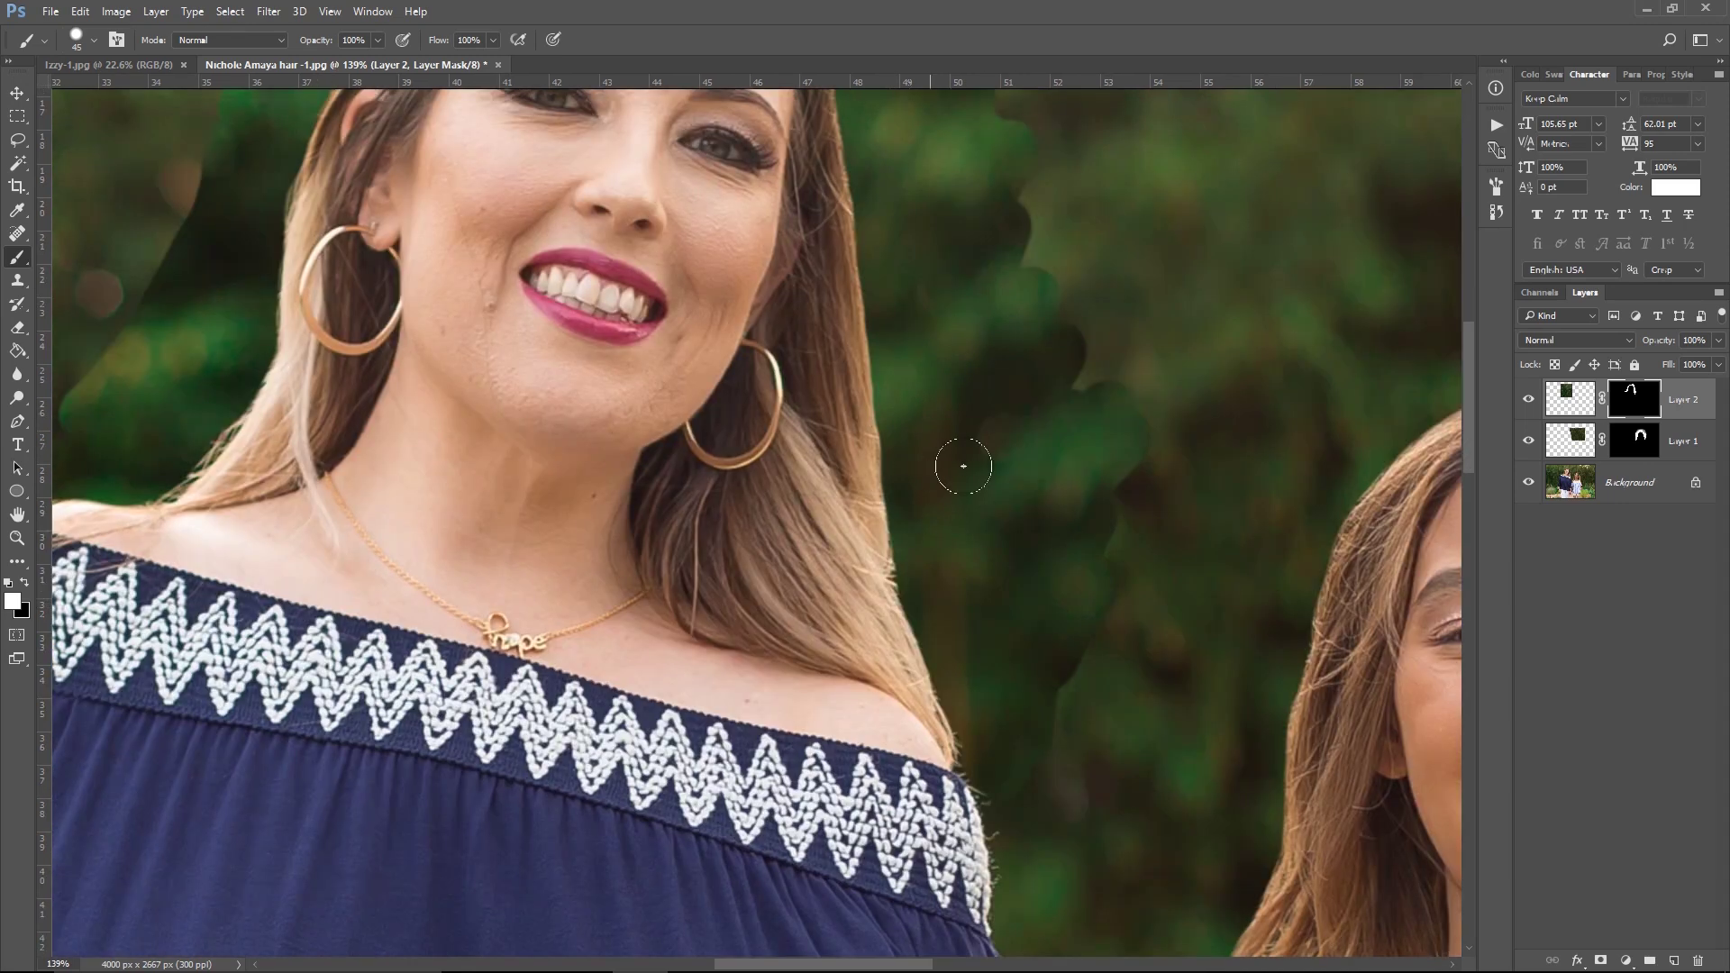
pyautogui.moveTo(949, 487); pyautogui.dragTo(946, 572)
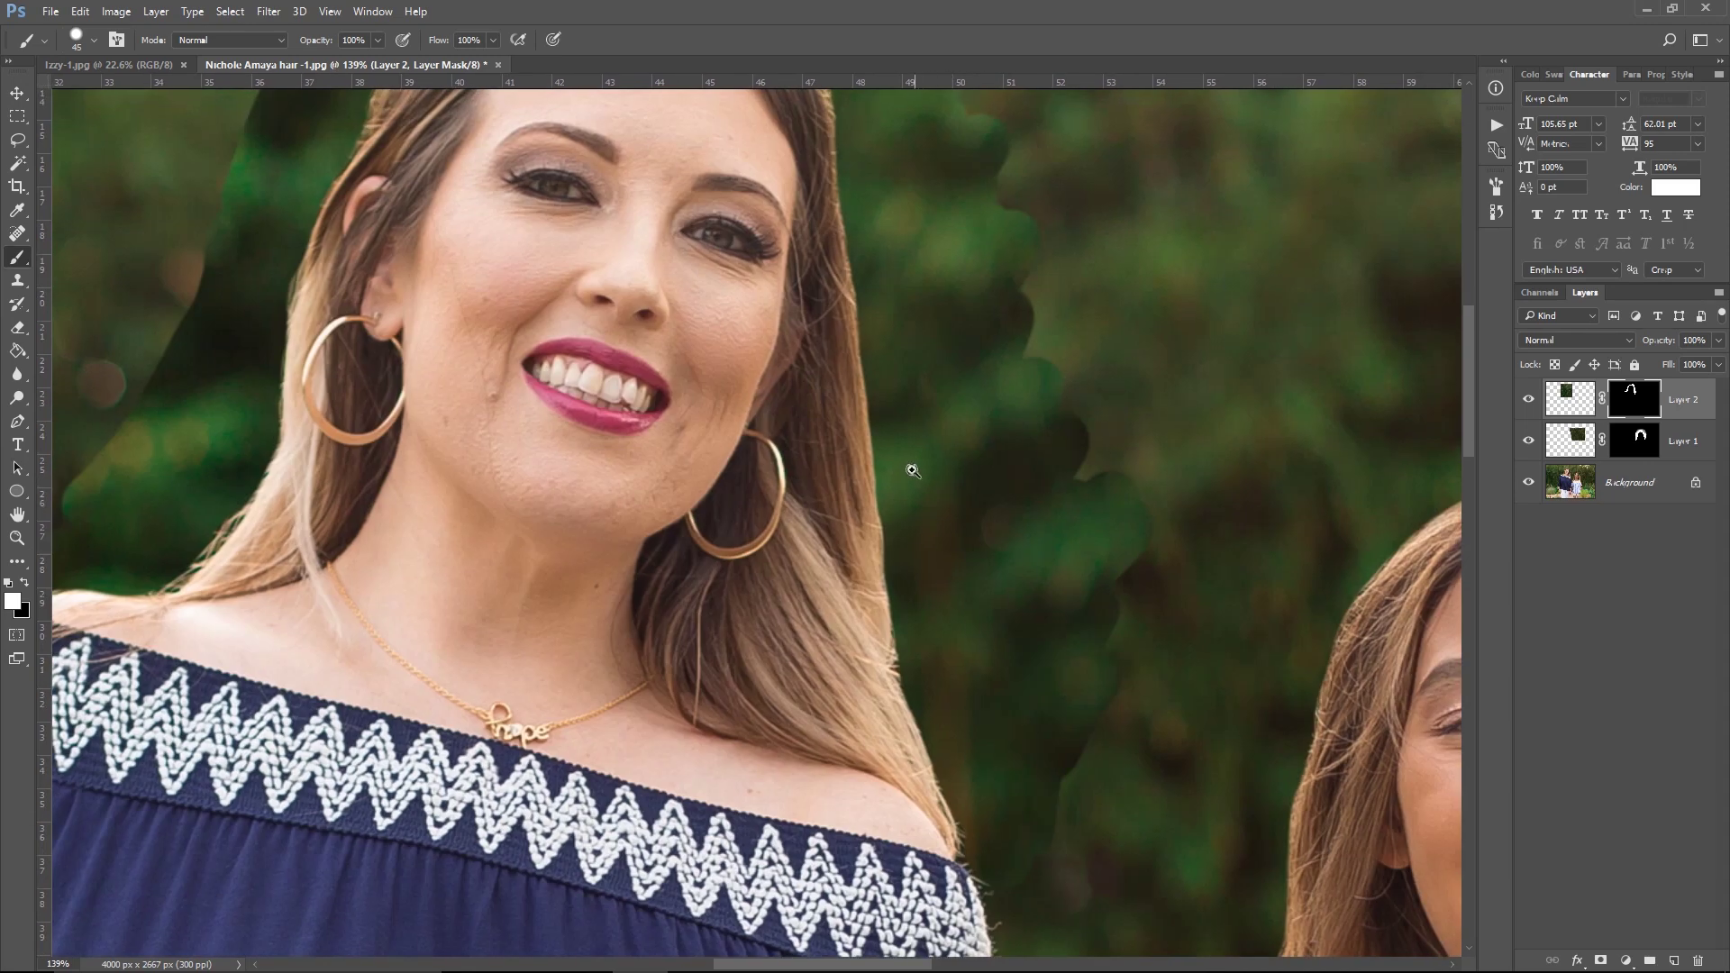
# Examine the foliage edge around the woman's head and the mask on its own, returning to the image view.
pyautogui.hotkey('ctrl', 'space')
pyautogui.moveTo(911, 467); pyautogui.dragTo(957, 750)
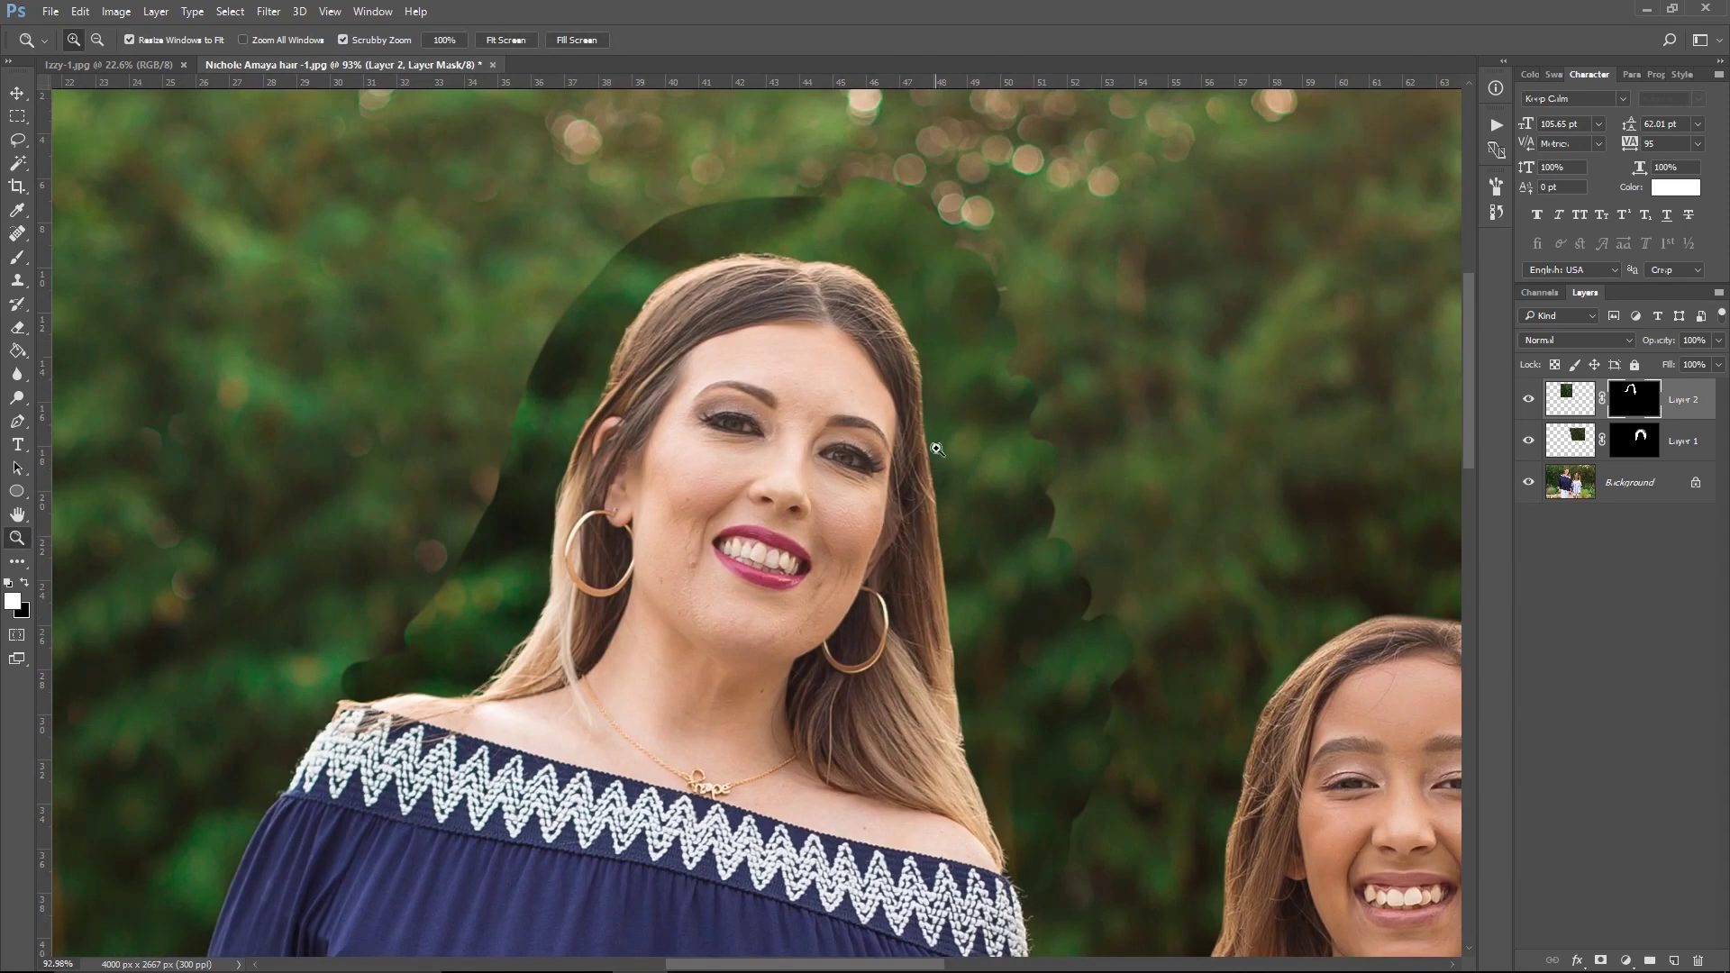
pyautogui.moveTo(920, 512); pyautogui.dragTo(1296, 454)
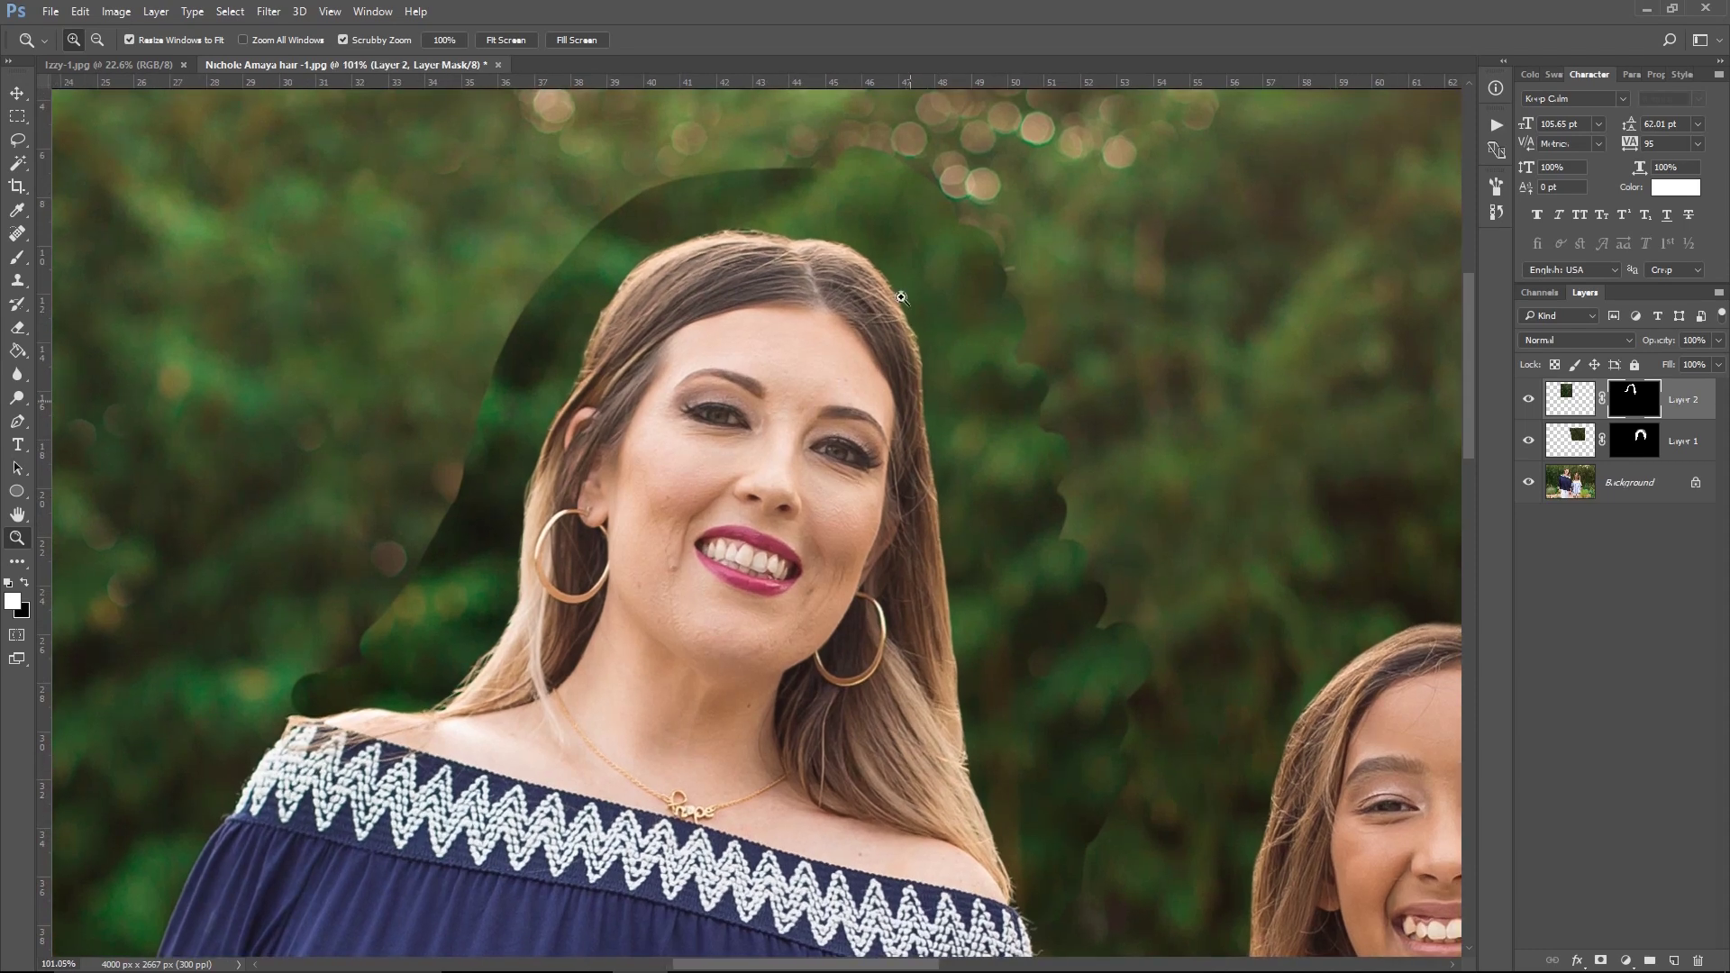
pyautogui.keyDown('alt'); pyautogui.click(1640, 404); pyautogui.keyUp('alt')
pyautogui.keyDown('alt'); pyautogui.click(1639, 405); pyautogui.keyUp('alt')
# Enlarge the mask brush to 150 px and reduce it to its lowest hardness.
pyautogui.press('b')
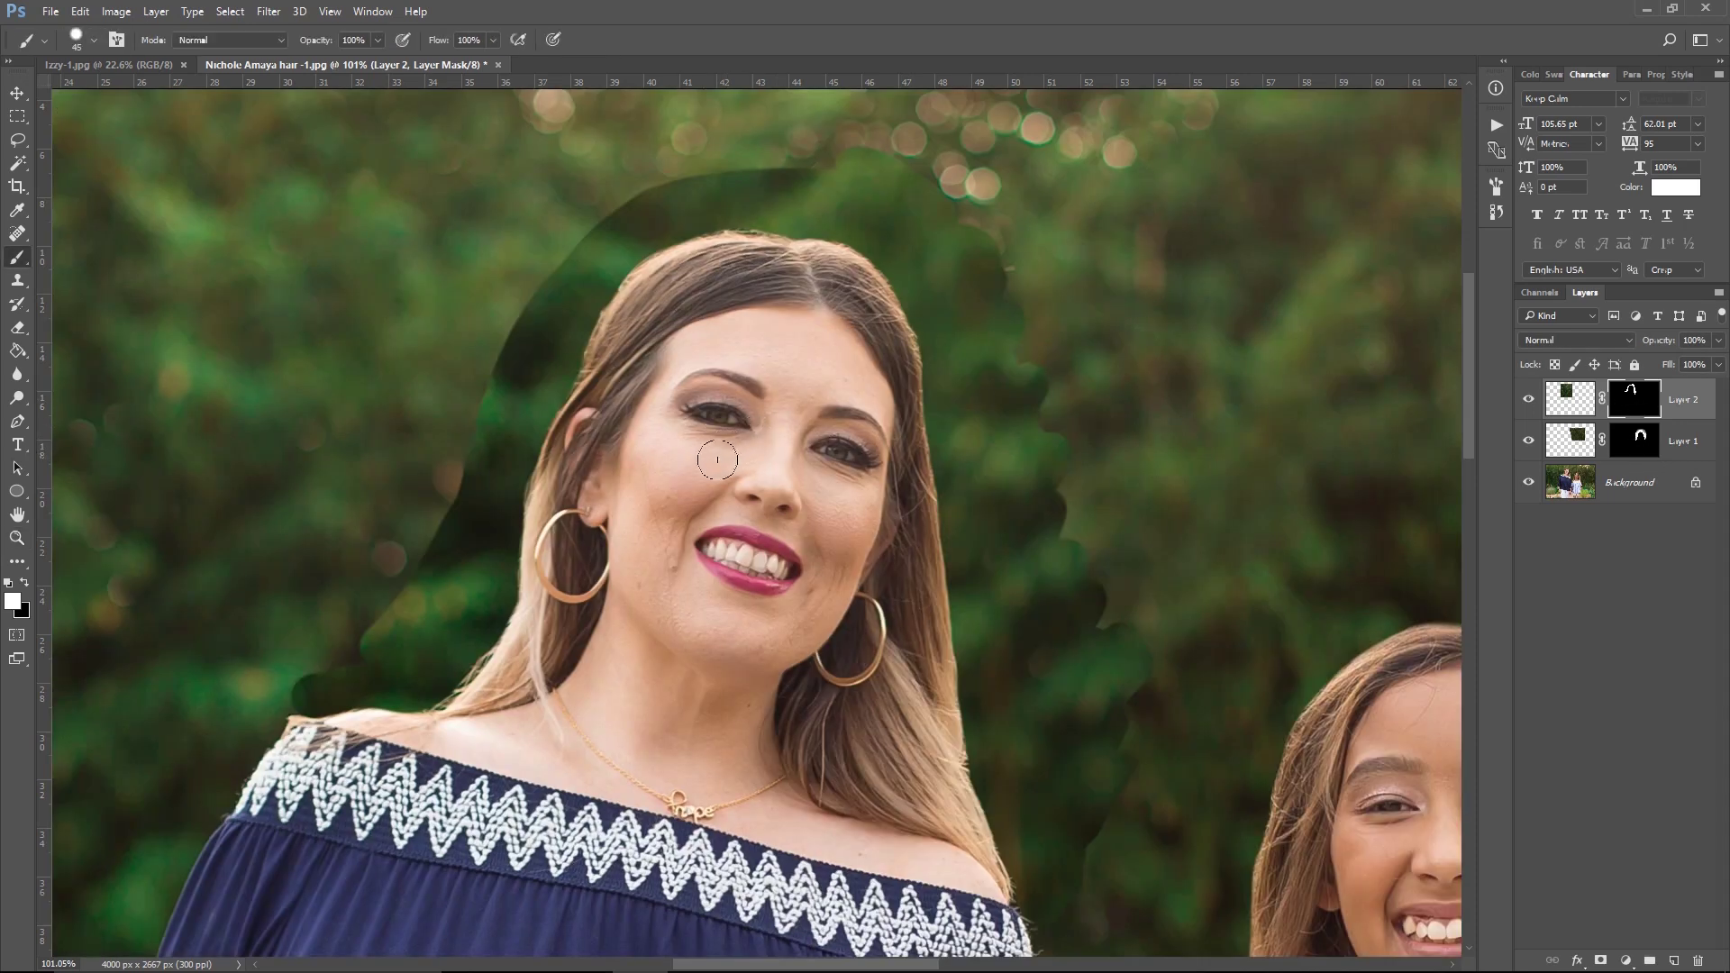
pyautogui.press(']')
pyautogui.press(']')
pyautogui.press(']')
pyautogui.press(']')
pyautogui.press(']')
pyautogui.rightClick(451, 488)
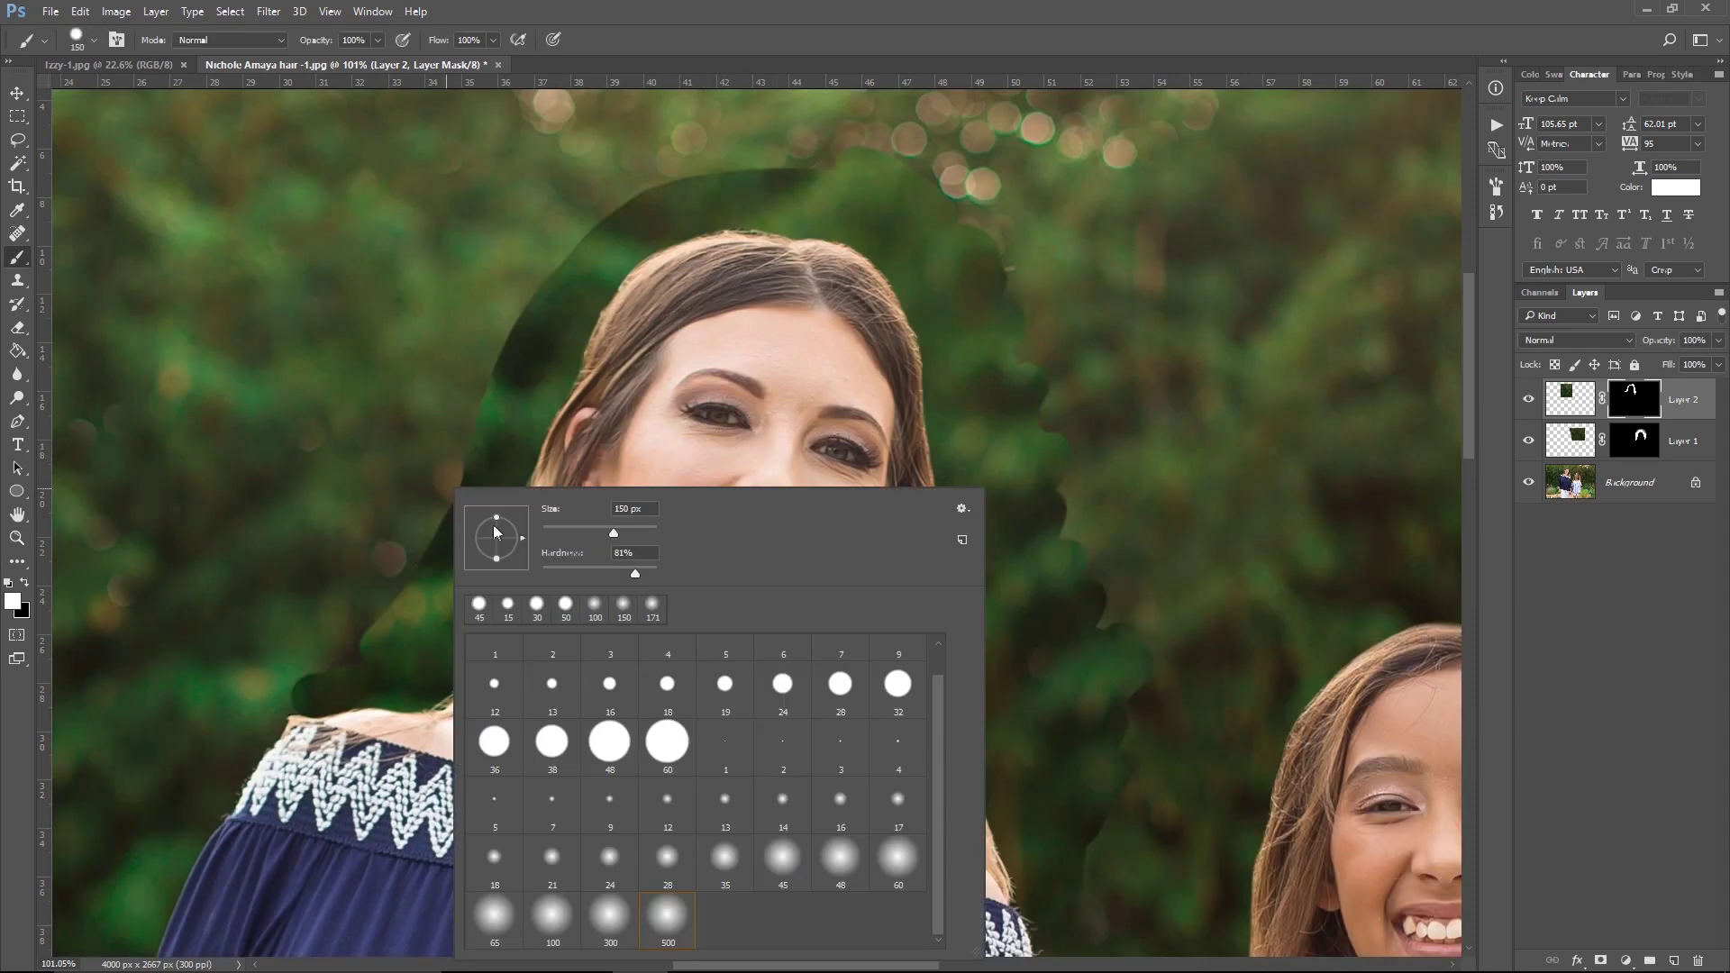
pyautogui.moveTo(604, 569); pyautogui.dragTo(523, 583)
pyautogui.press('Return')
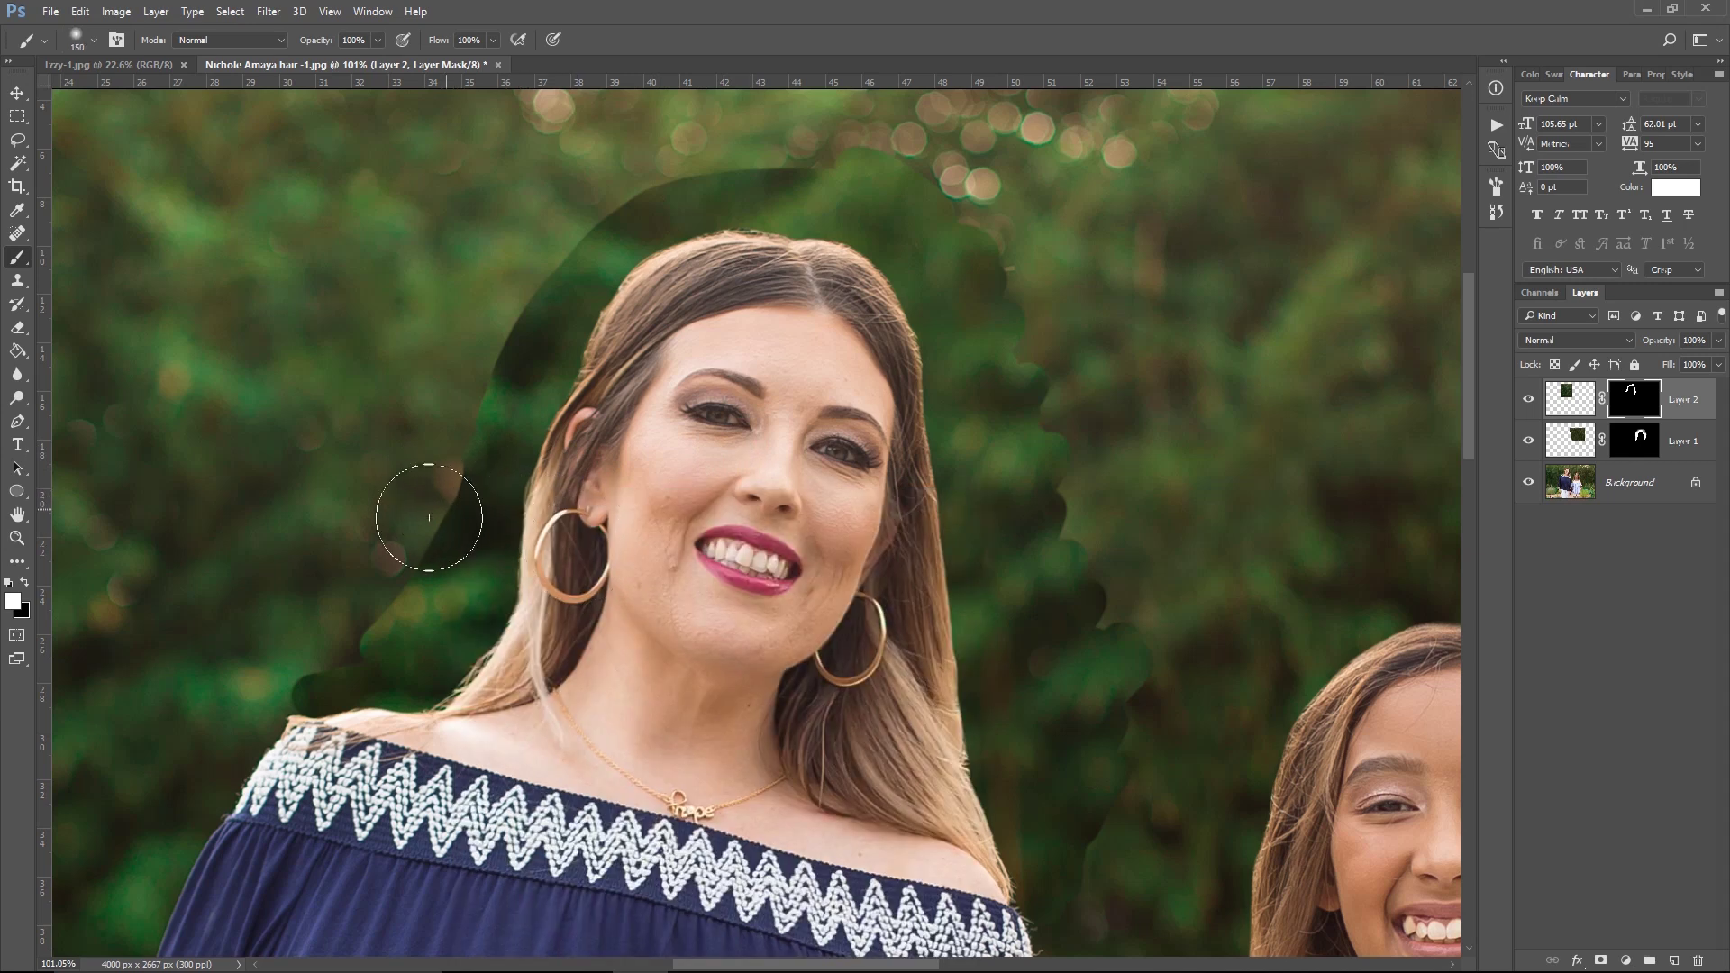
# Blend the outer edge of the foliage around the woman's head in soft white, reducing the brush to 100 px.
pyautogui.moveTo(429, 517)
pyautogui.mouseDown()
pyautogui.moveTo(320, 642)
pyautogui.moveTo(379, 577)
pyautogui.moveTo(521, 278)
pyautogui.mouseUp()
pyautogui.moveTo(494, 393); pyautogui.dragTo(451, 560)
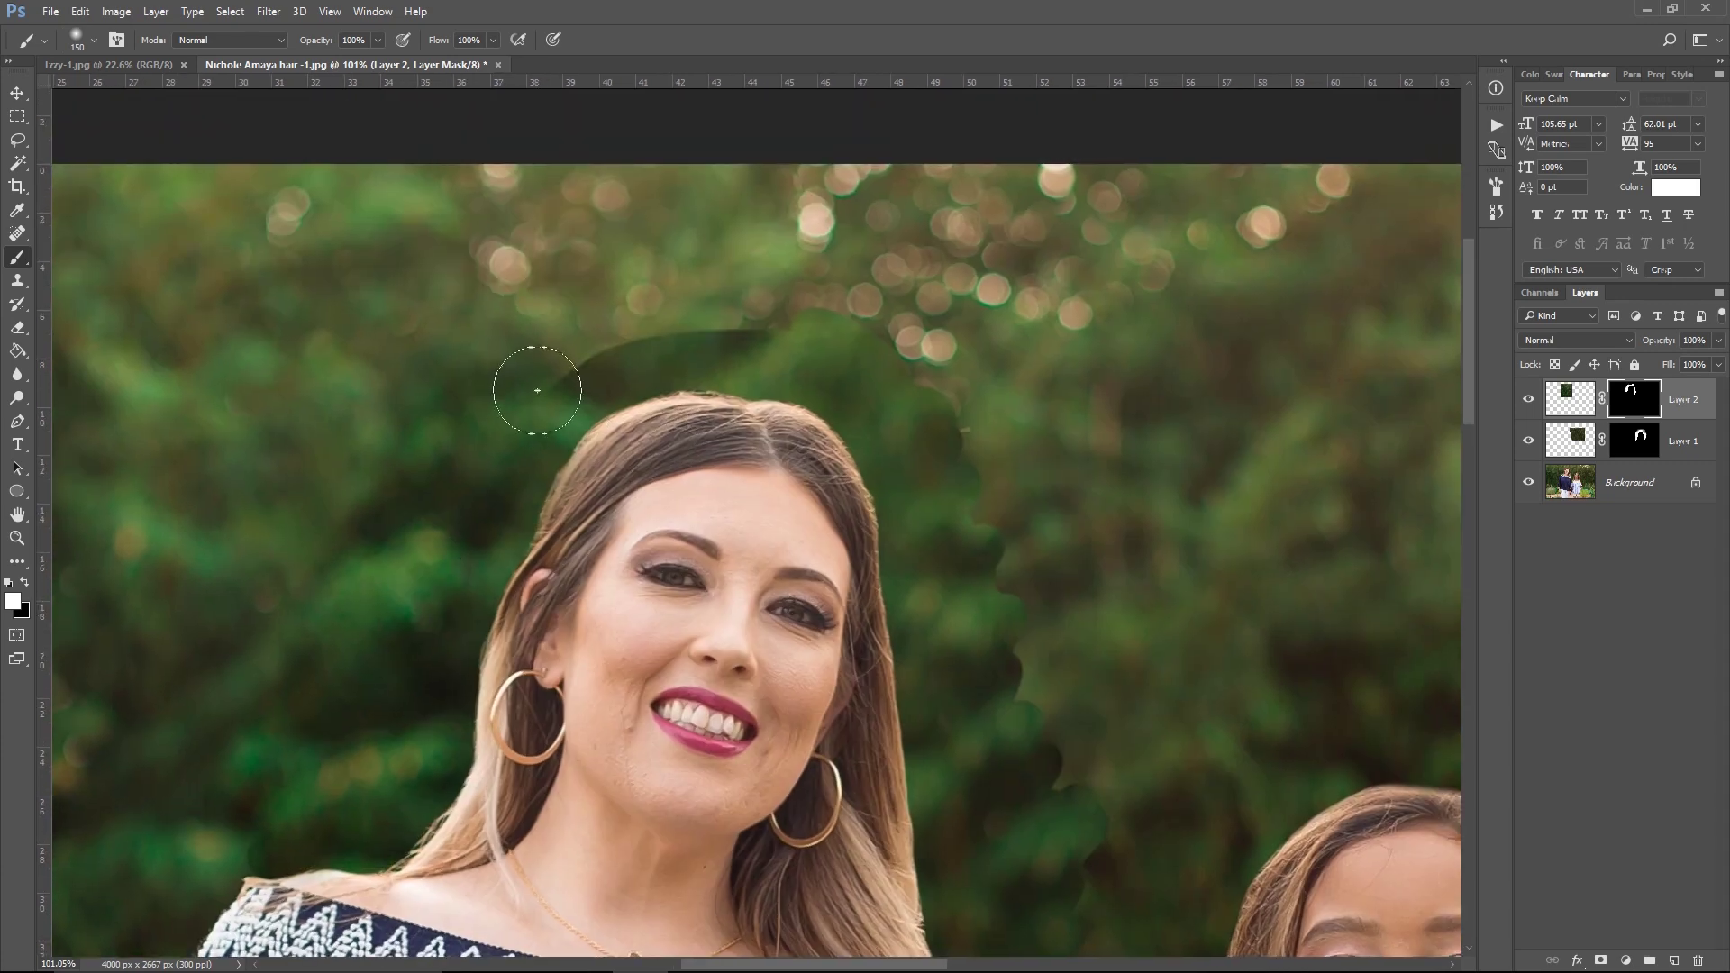
pyautogui.press('[')
pyautogui.press('[')
pyautogui.moveTo(537, 390)
pyautogui.mouseDown()
pyautogui.moveTo(659, 331)
pyautogui.moveTo(821, 325)
pyautogui.moveTo(935, 405)
pyautogui.moveTo(1024, 566)
pyautogui.moveTo(1038, 726)
pyautogui.moveTo(1116, 854)
pyautogui.moveTo(1094, 919)
pyautogui.mouseUp()
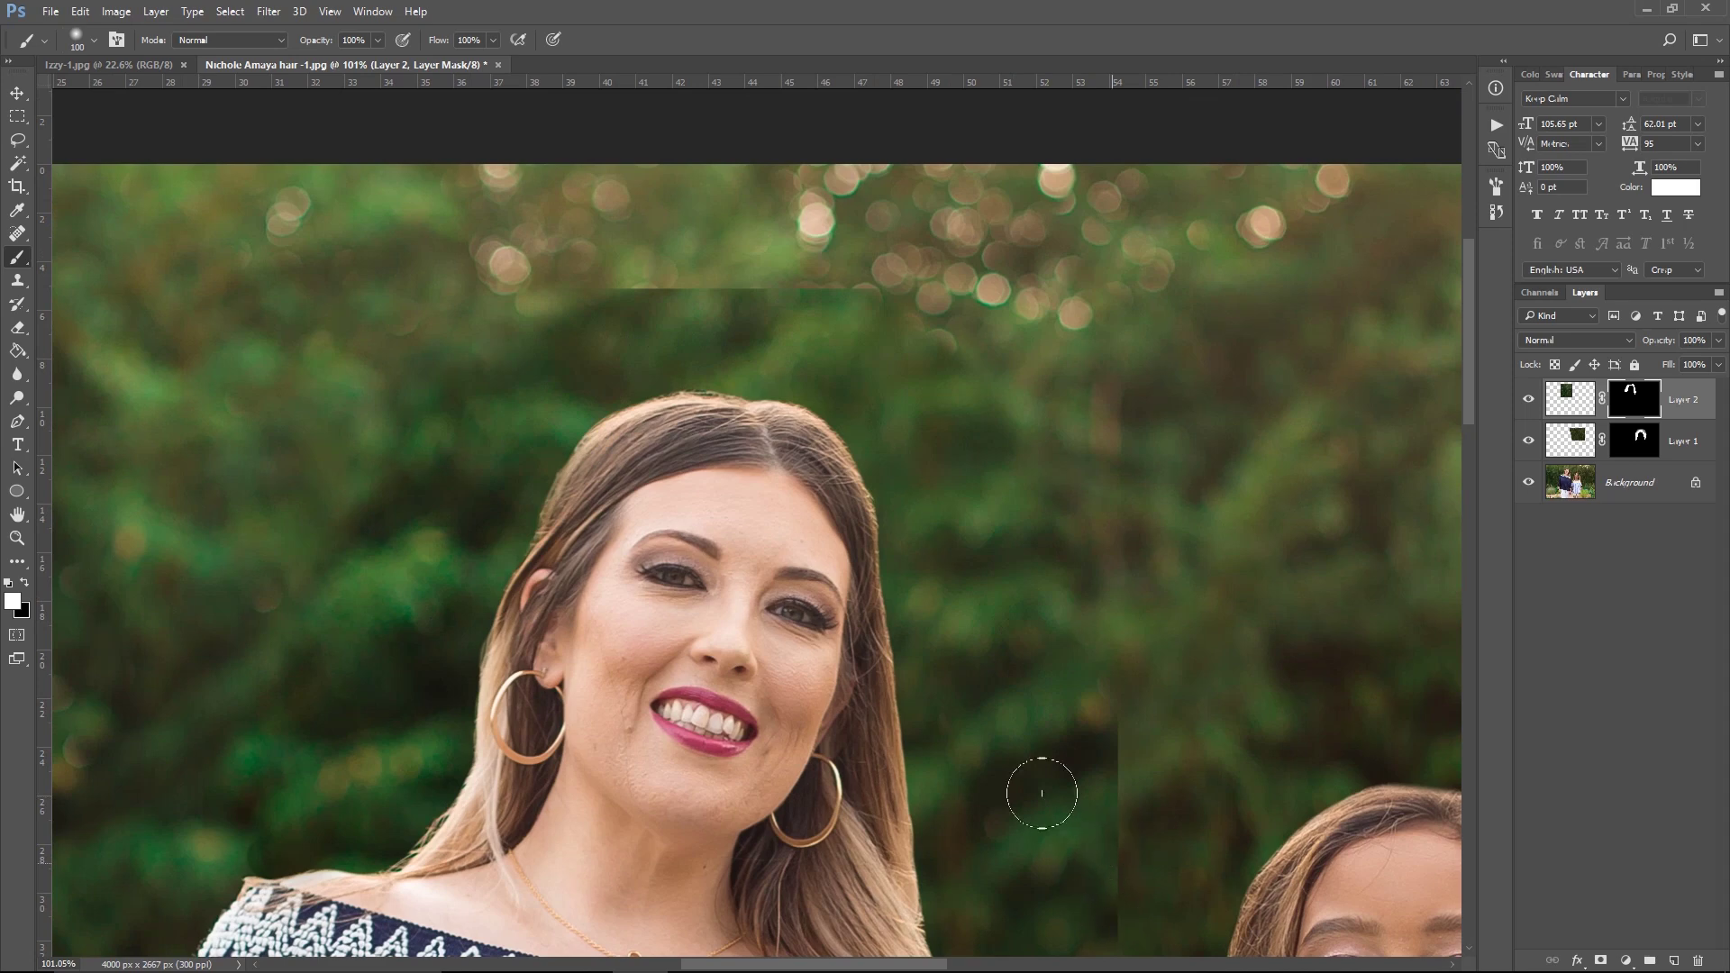
# Paint soft black on the mask along the patch's straight edges beside and above the woman to hide the seams.
pyautogui.press('x')
pyautogui.moveTo(1128, 637)
pyautogui.mouseDown()
pyautogui.moveTo(1159, 656)
pyautogui.moveTo(1117, 901)
pyautogui.mouseUp()
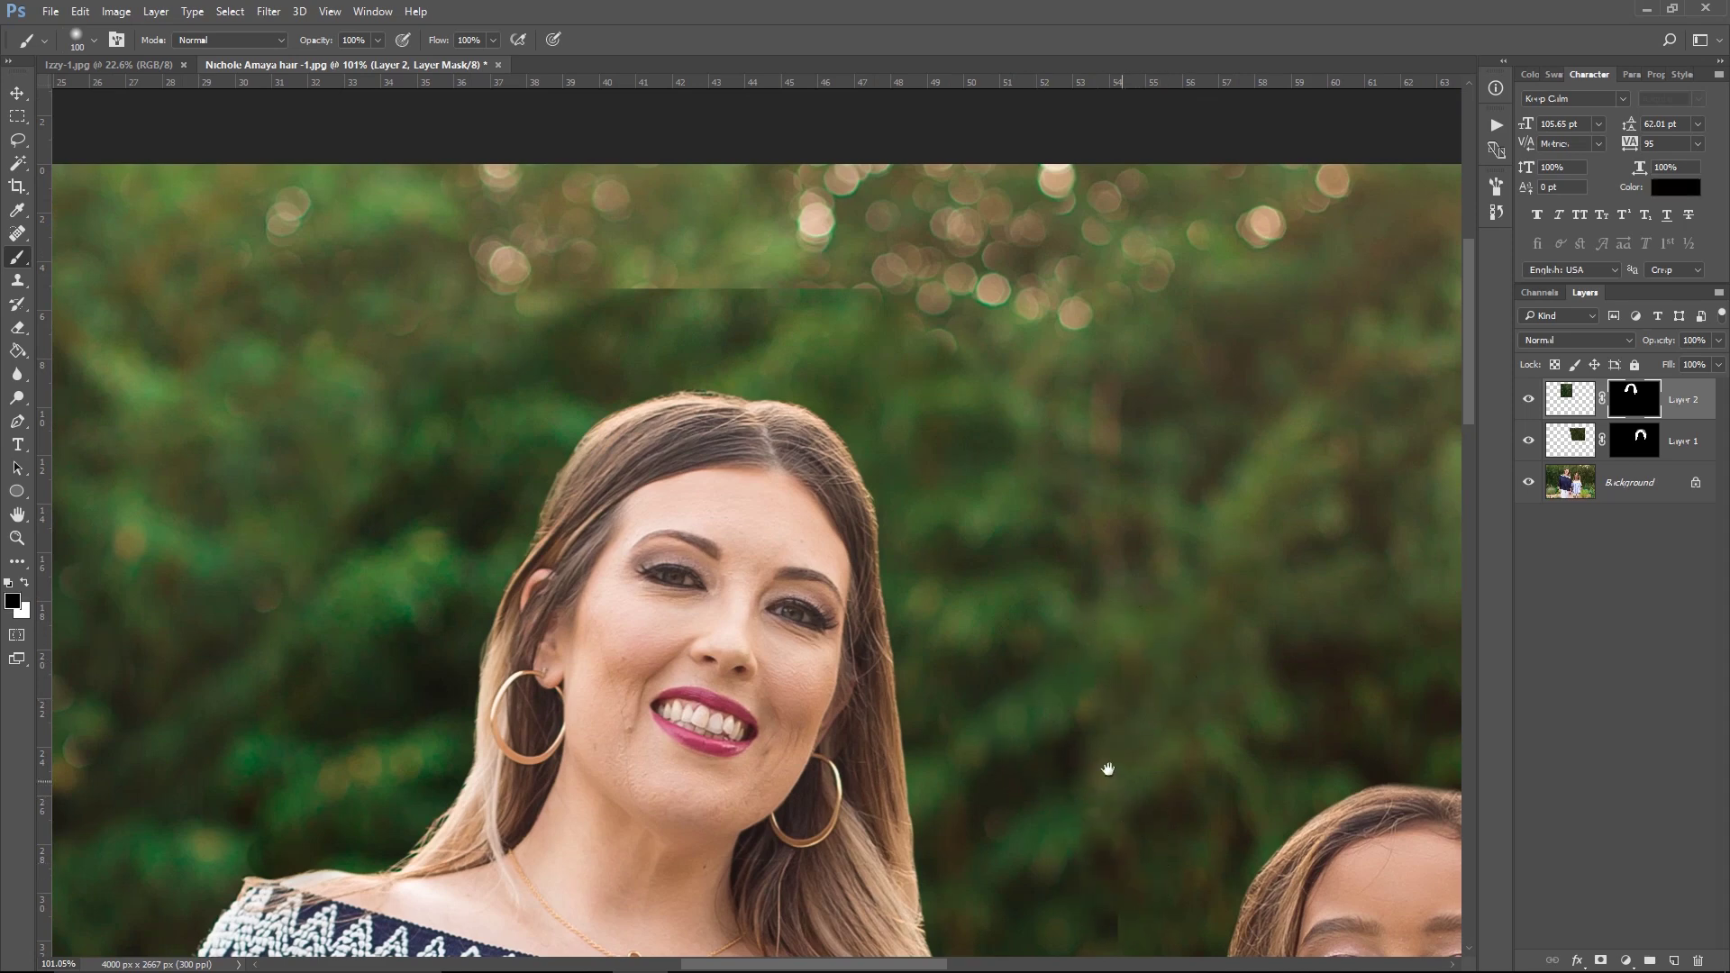
pyautogui.moveTo(1104, 765); pyautogui.dragTo(1107, 601)
pyautogui.moveTo(1131, 815)
pyautogui.mouseDown()
pyautogui.moveTo(1150, 606)
pyautogui.moveTo(1151, 622)
pyautogui.moveTo(1132, 587)
pyautogui.moveTo(1113, 657)
pyautogui.mouseUp()
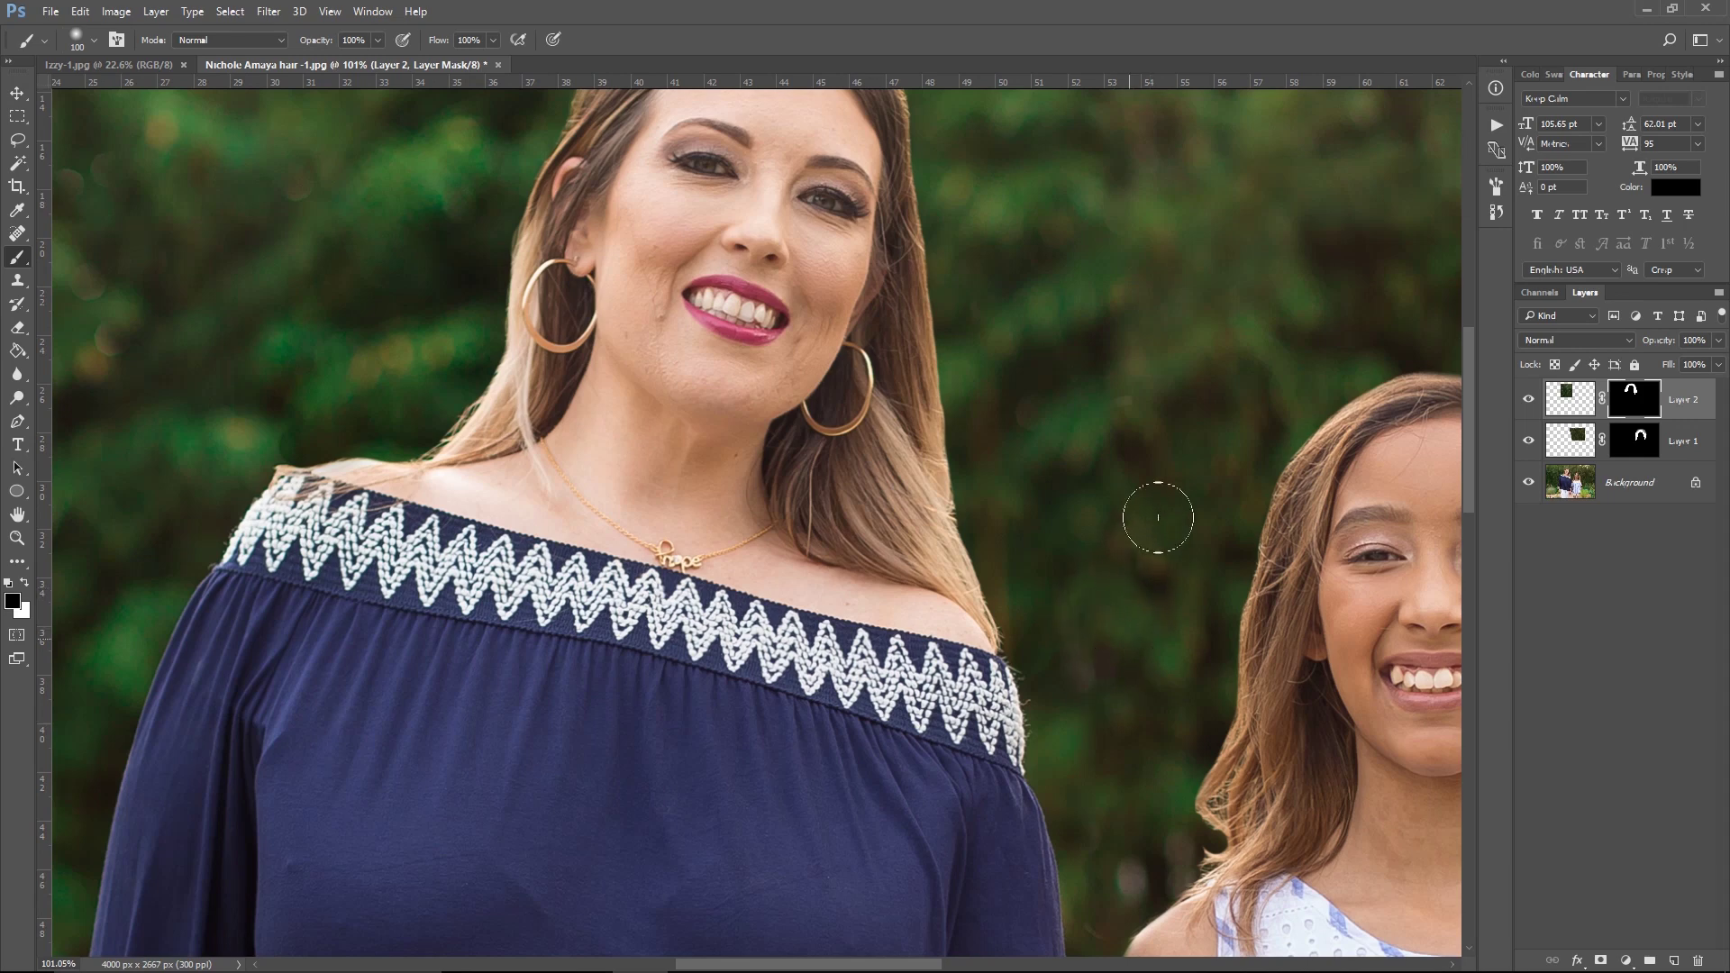
pyautogui.moveTo(1070, 469); pyautogui.dragTo(1050, 788)
pyautogui.scroll(5, 973, 656)
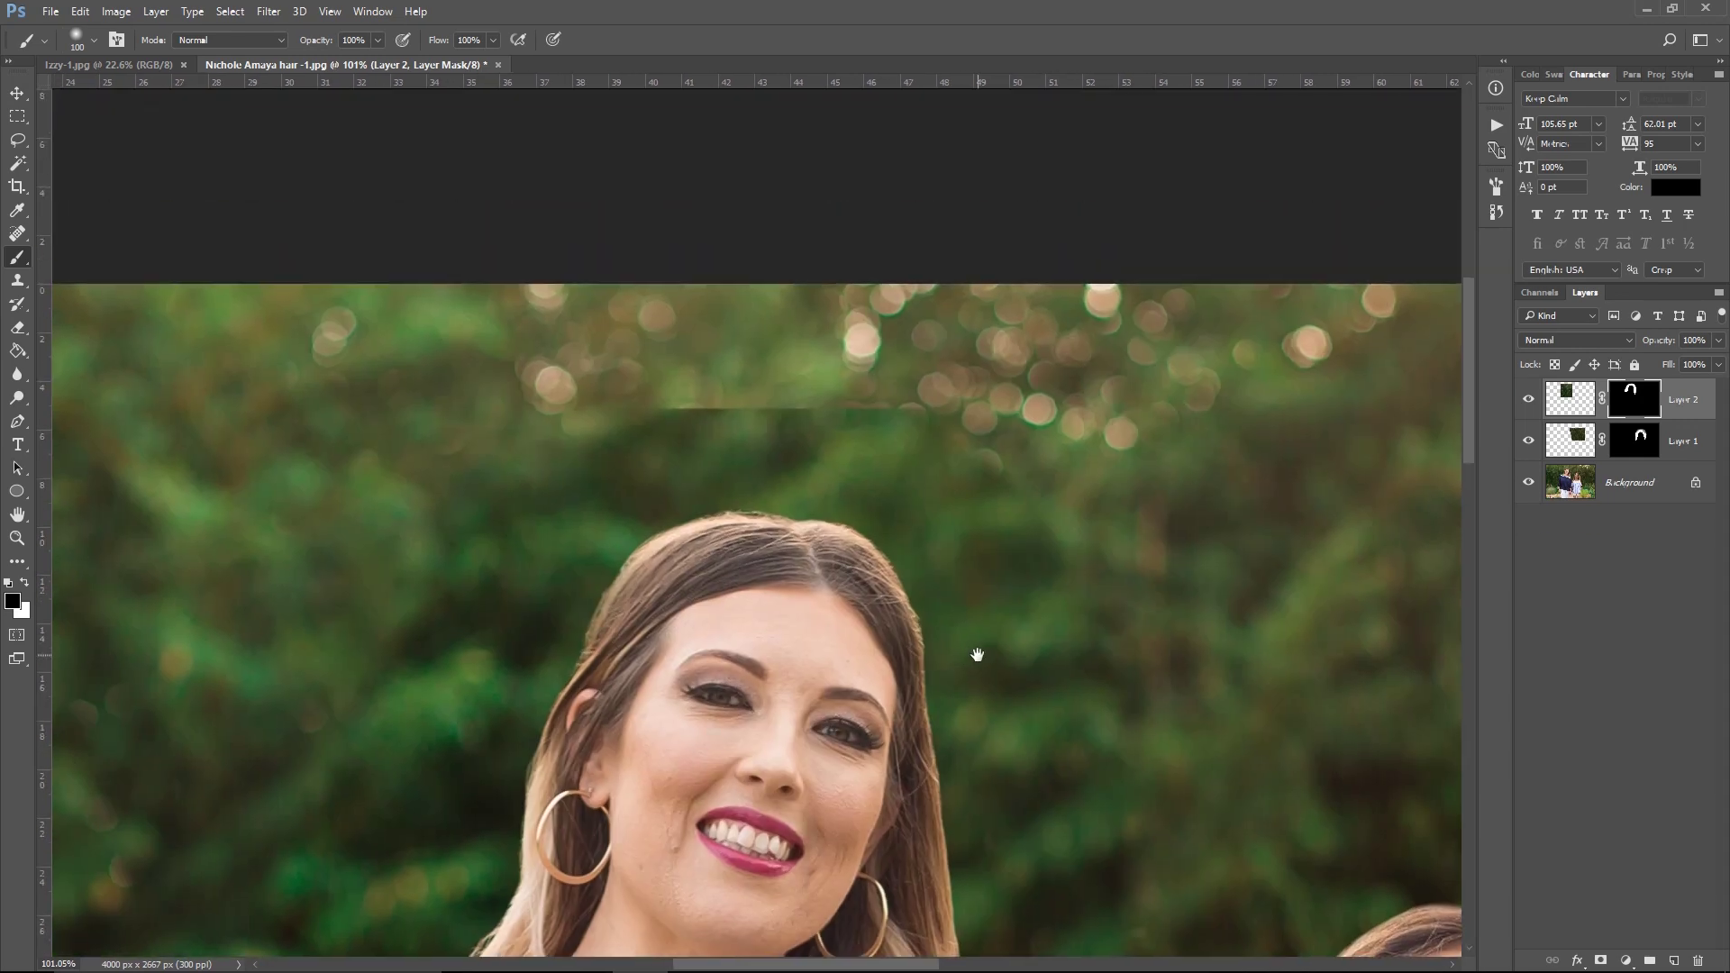
pyautogui.moveTo(966, 468)
pyautogui.mouseDown()
pyautogui.moveTo(846, 443)
pyautogui.moveTo(604, 445)
pyautogui.mouseUp()
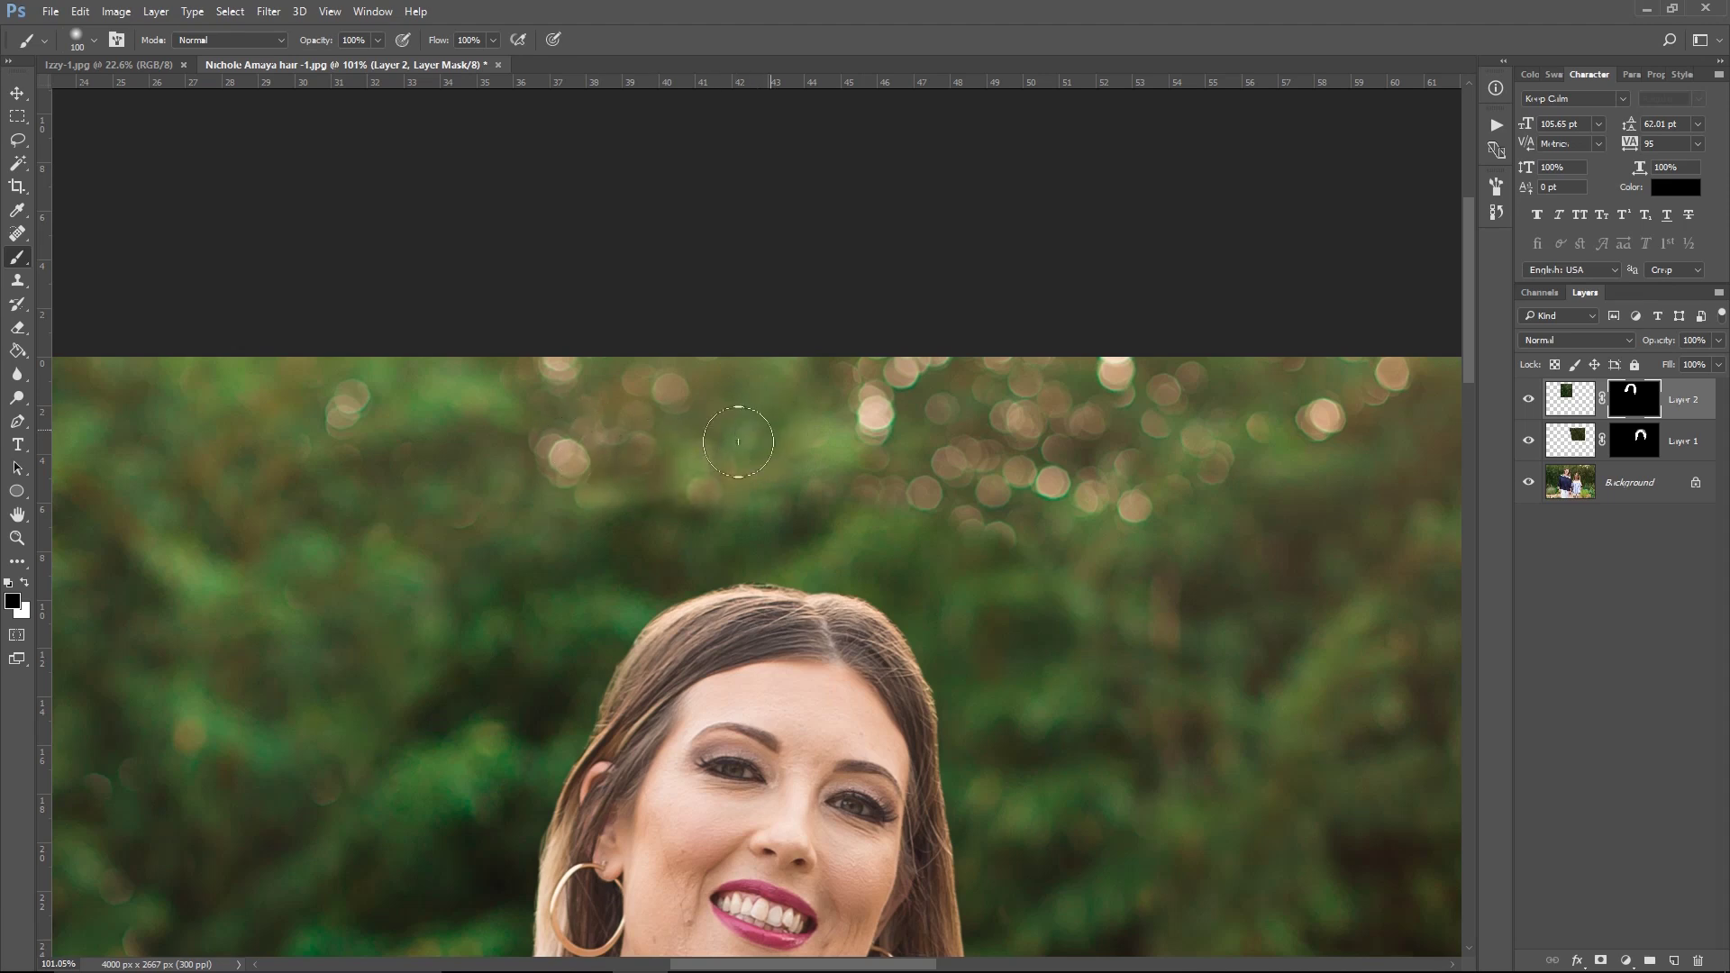
pyautogui.scroll(-3, 760, 500)
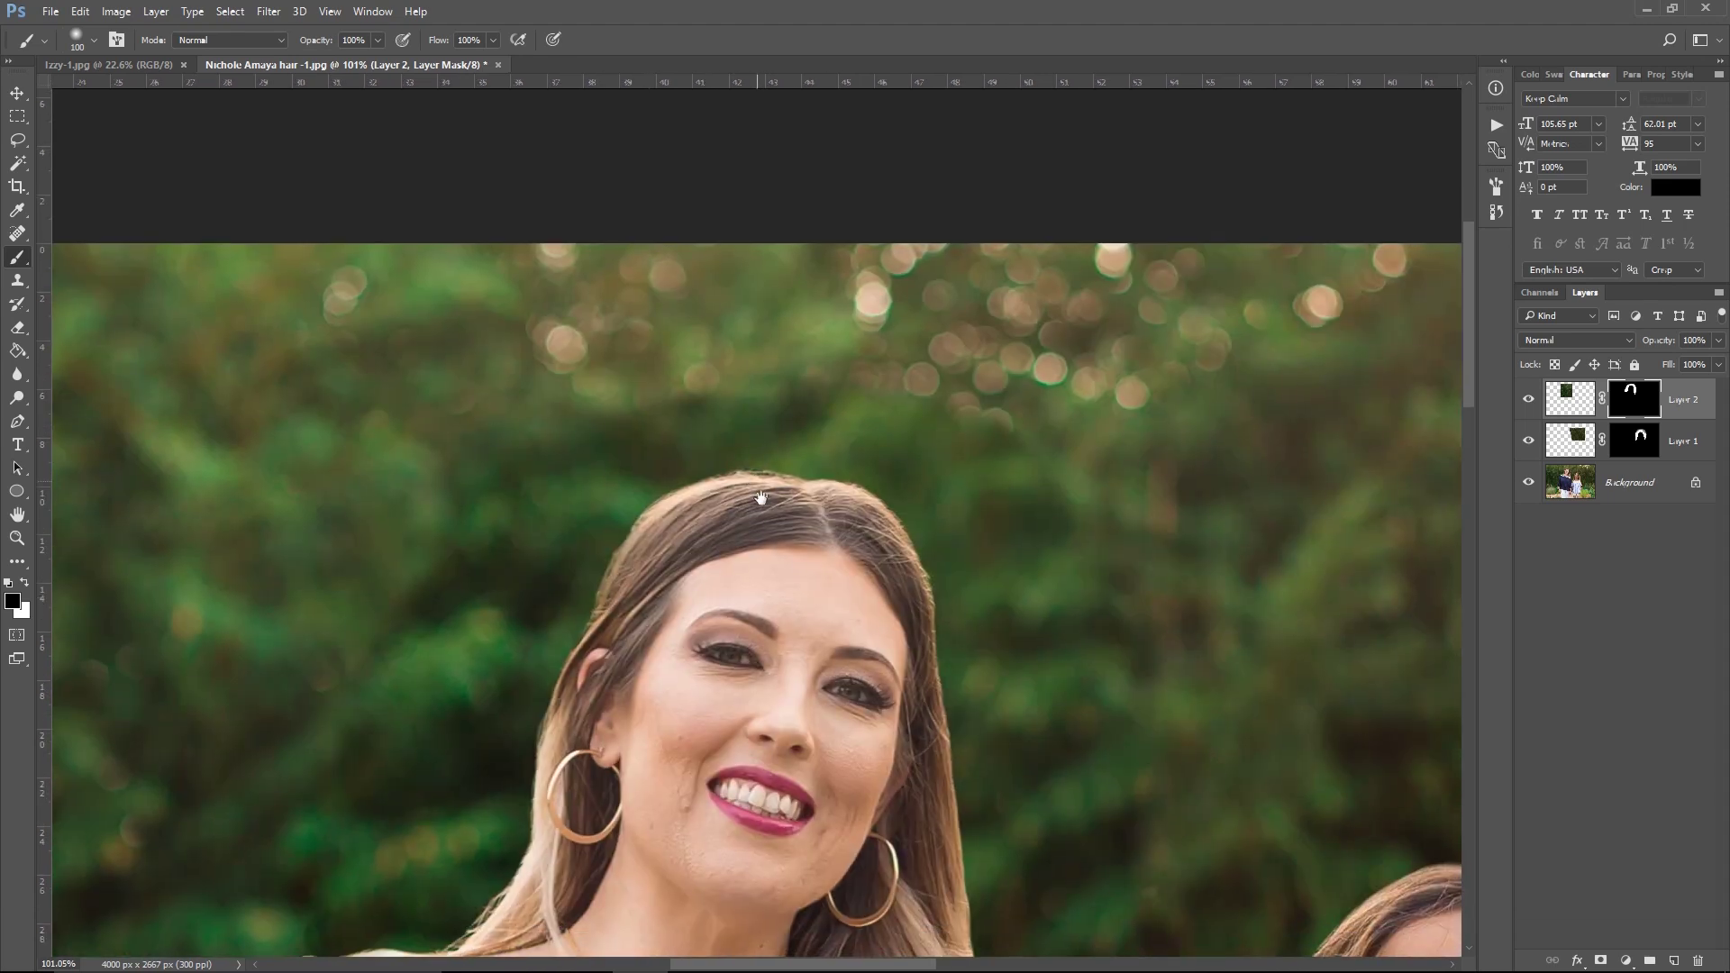
# Compare the woman's hair with and without the Layer 2 foliage patch.
pyautogui.press('z')
pyautogui.moveTo(760, 499); pyautogui.dragTo(736, 478)
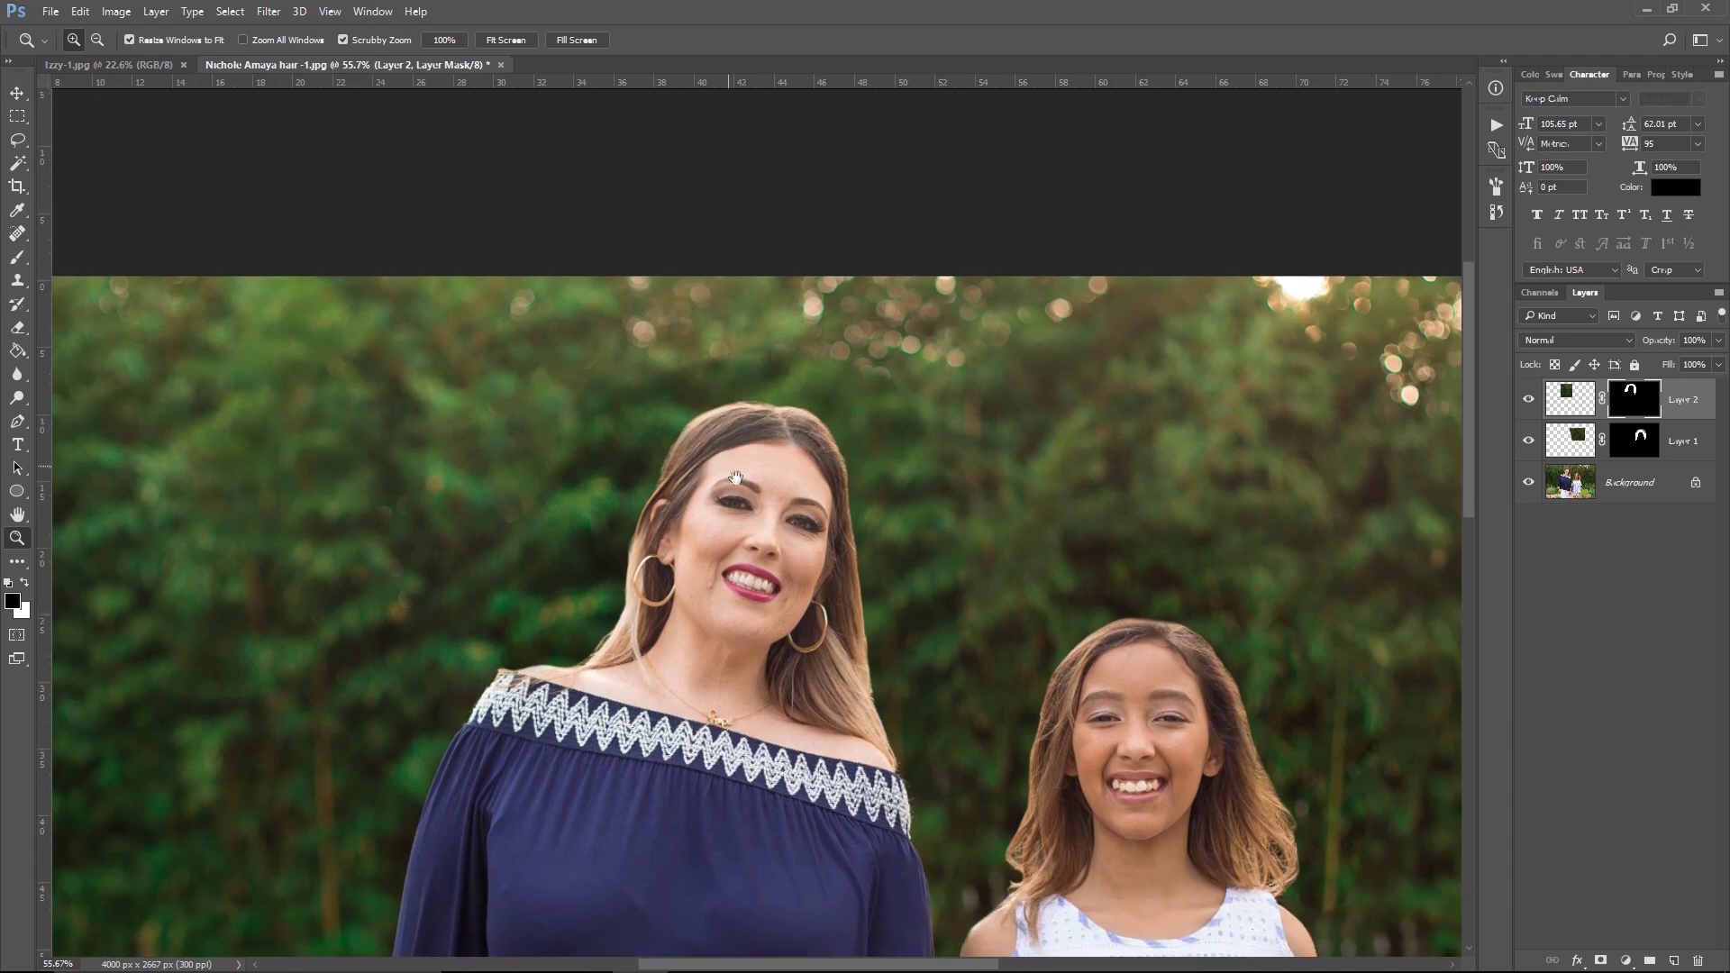
pyautogui.click(1529, 400)
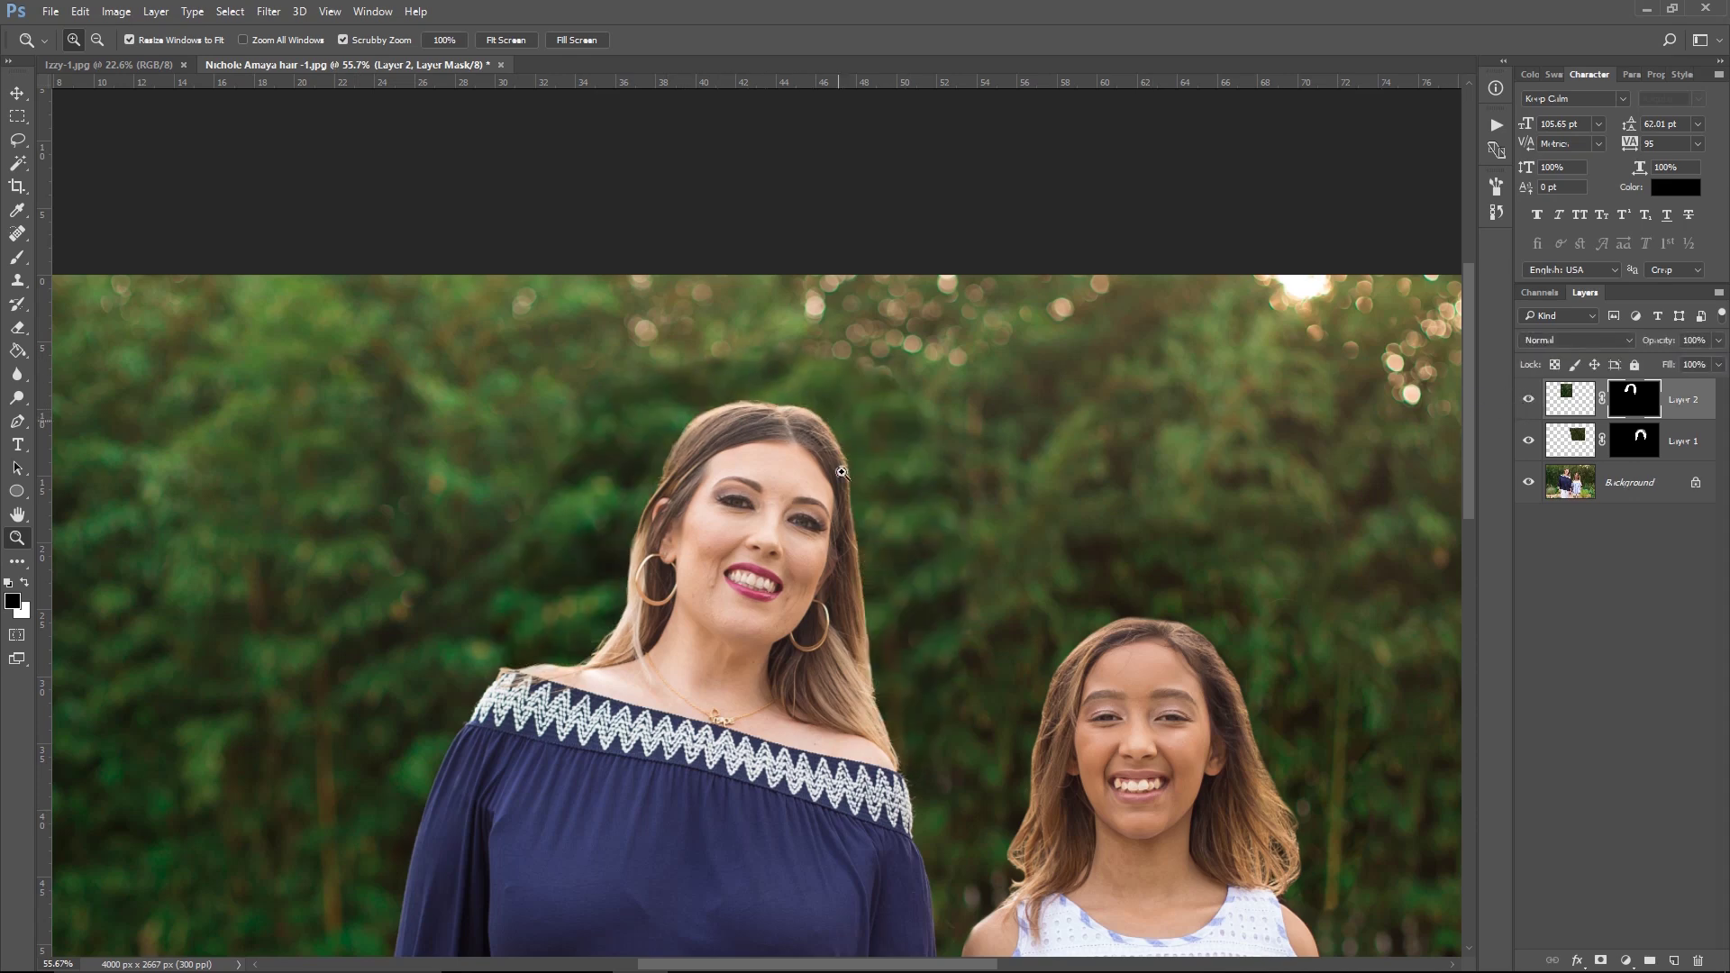
pyautogui.scroll(-5, 842, 471)
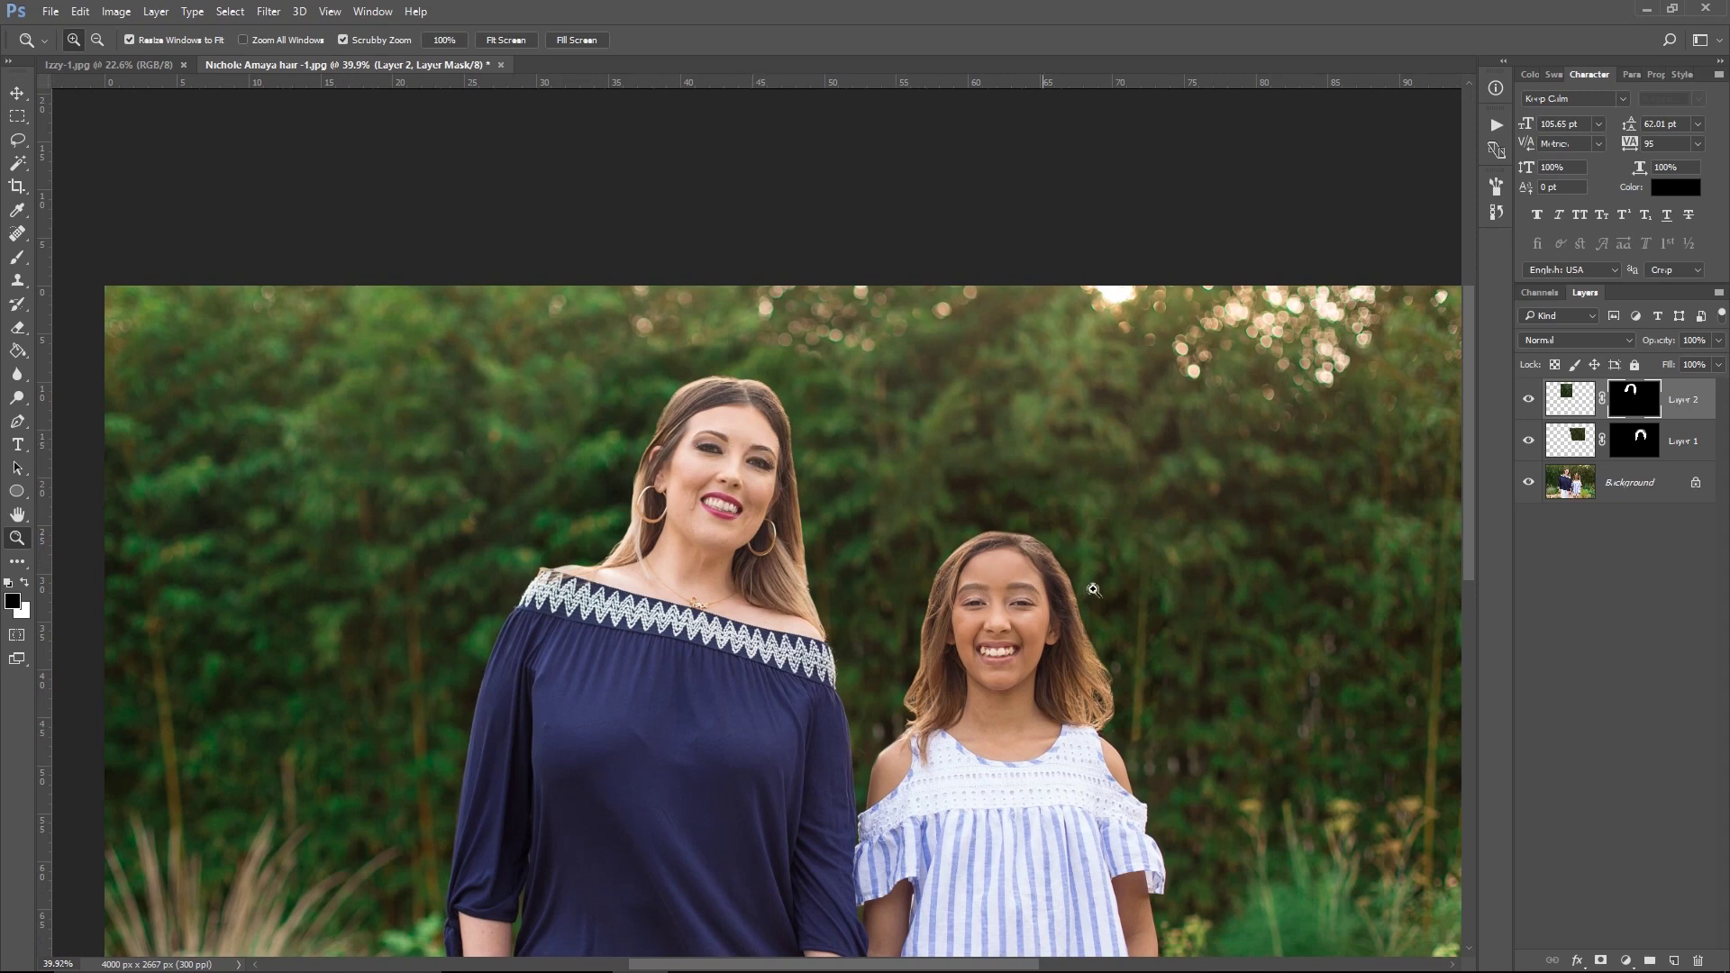
# Toggle the visibility of Layer 1 to compare the girl's hair before and after the cleanup.
pyautogui.click(1527, 442)
pyautogui.click(1530, 442)
pyautogui.click(1533, 444)
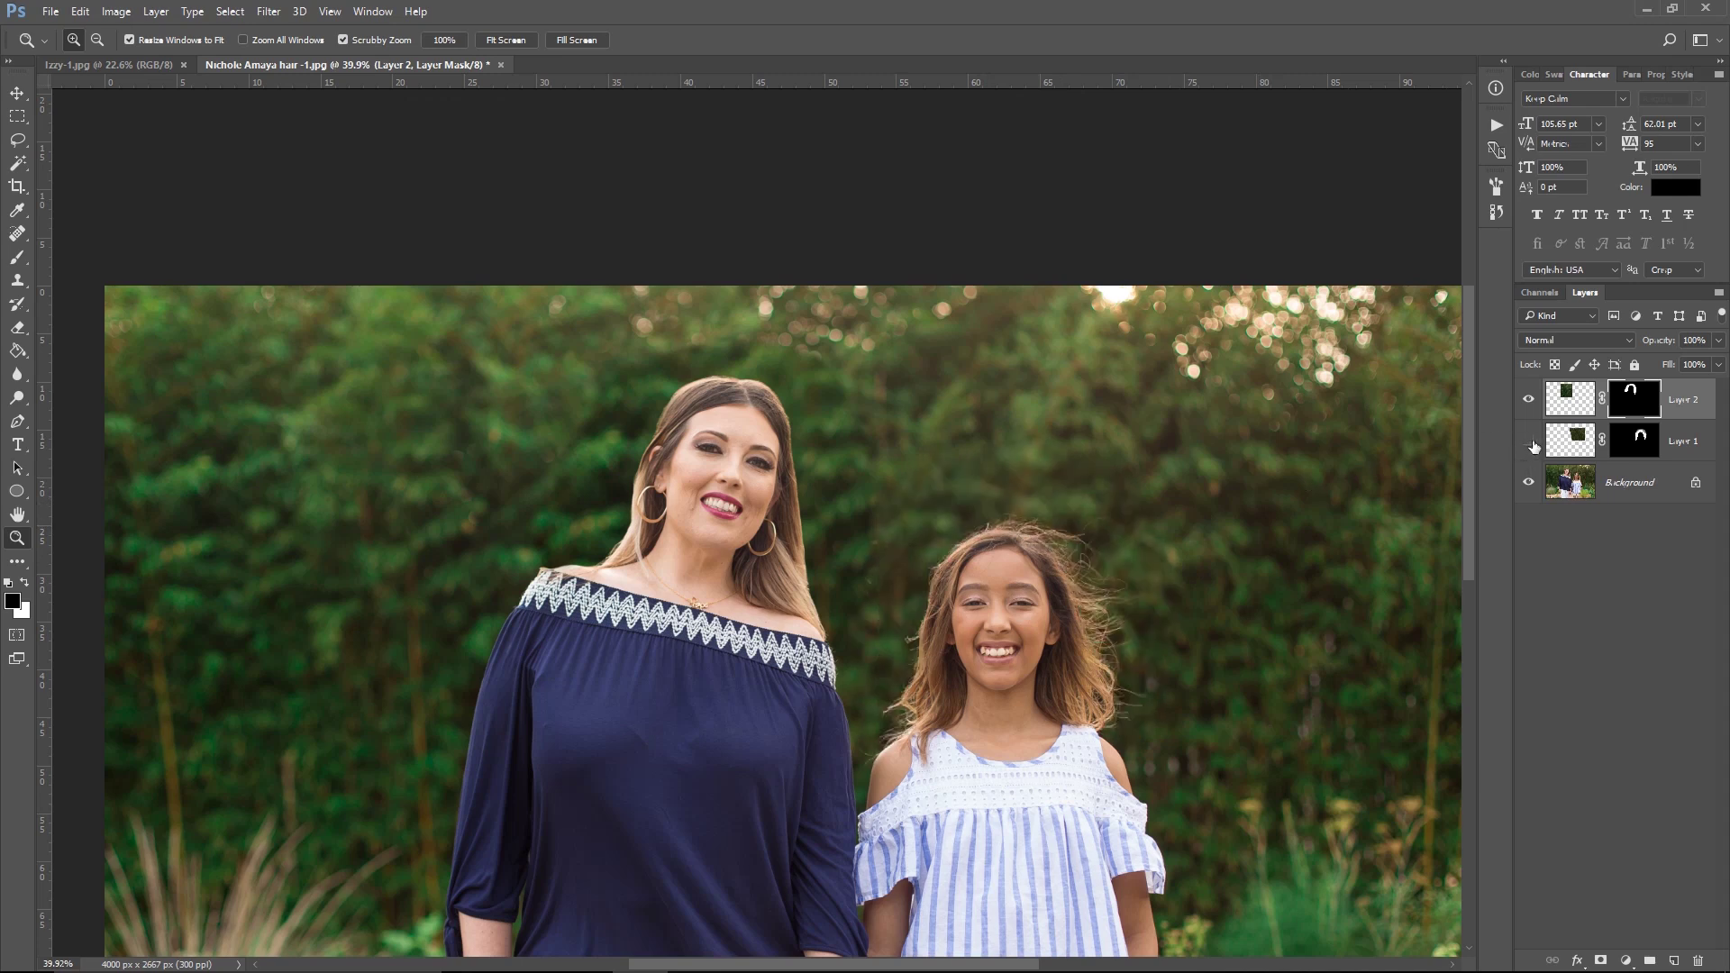
pyautogui.click(1534, 447)
pyautogui.click(1530, 449)
pyautogui.click(1529, 450)
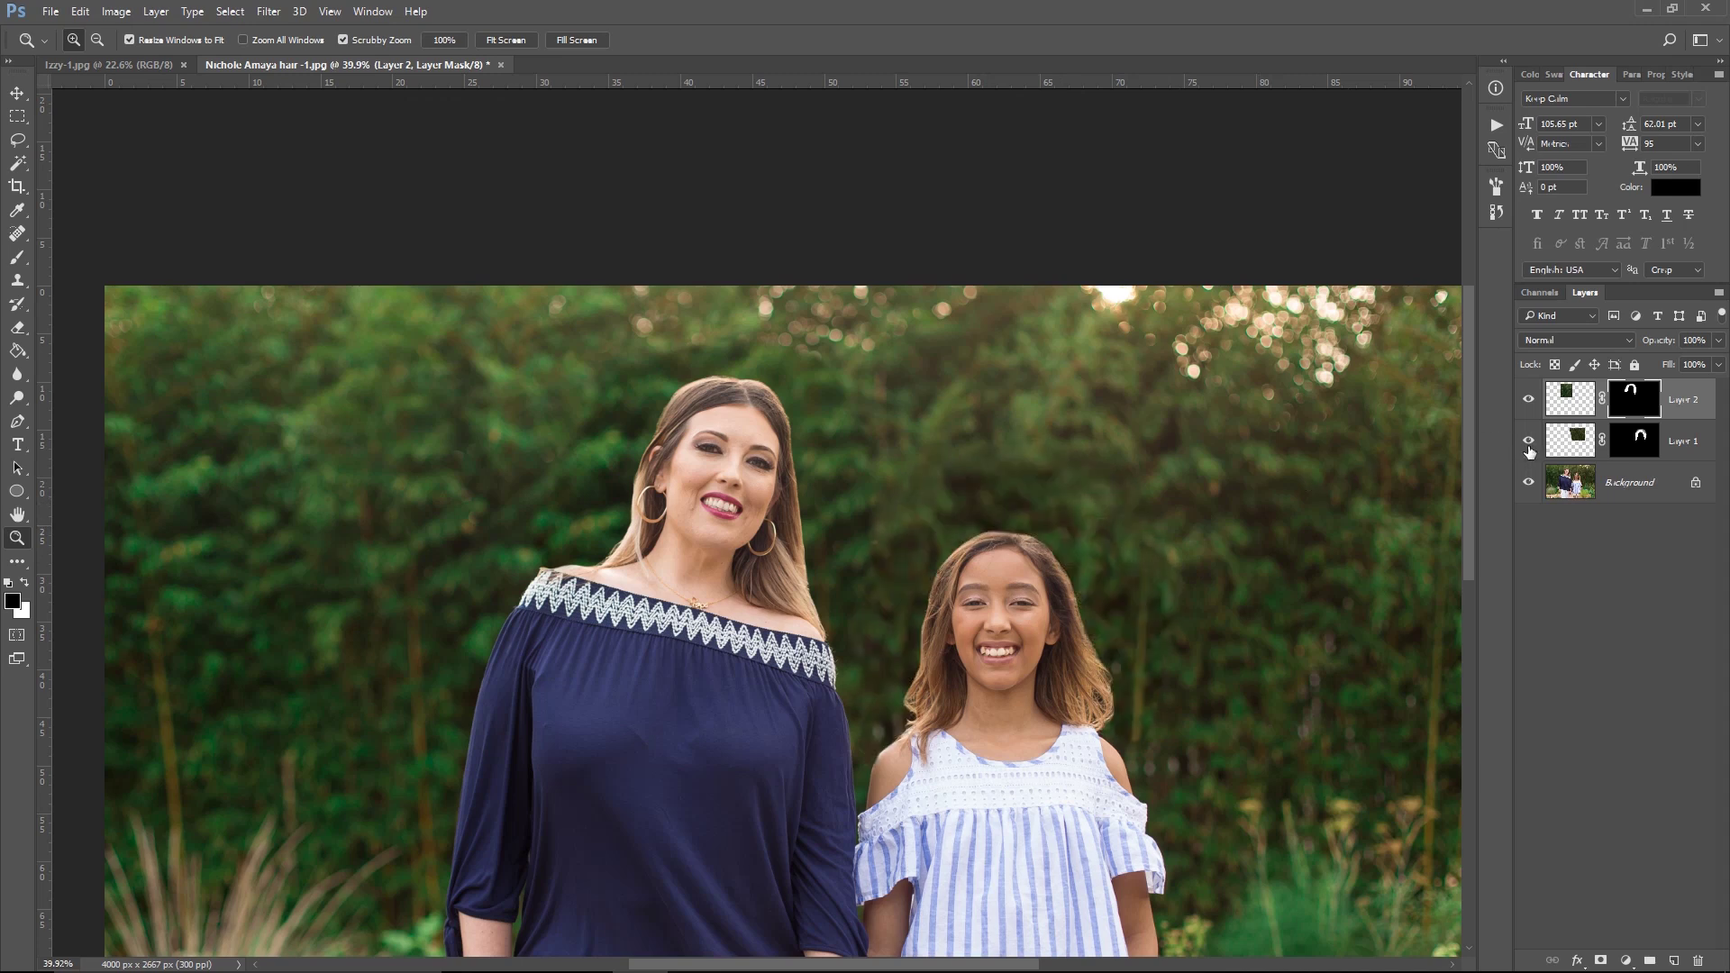
# Toggle Layer 2 repeatedly to compare the woman's flyaways before and after, leaving that layer hidden.
pyautogui.click(1533, 408)
pyautogui.click(1531, 405)
pyautogui.click(1530, 407)
pyautogui.click(1528, 406)
pyautogui.click(1527, 407)
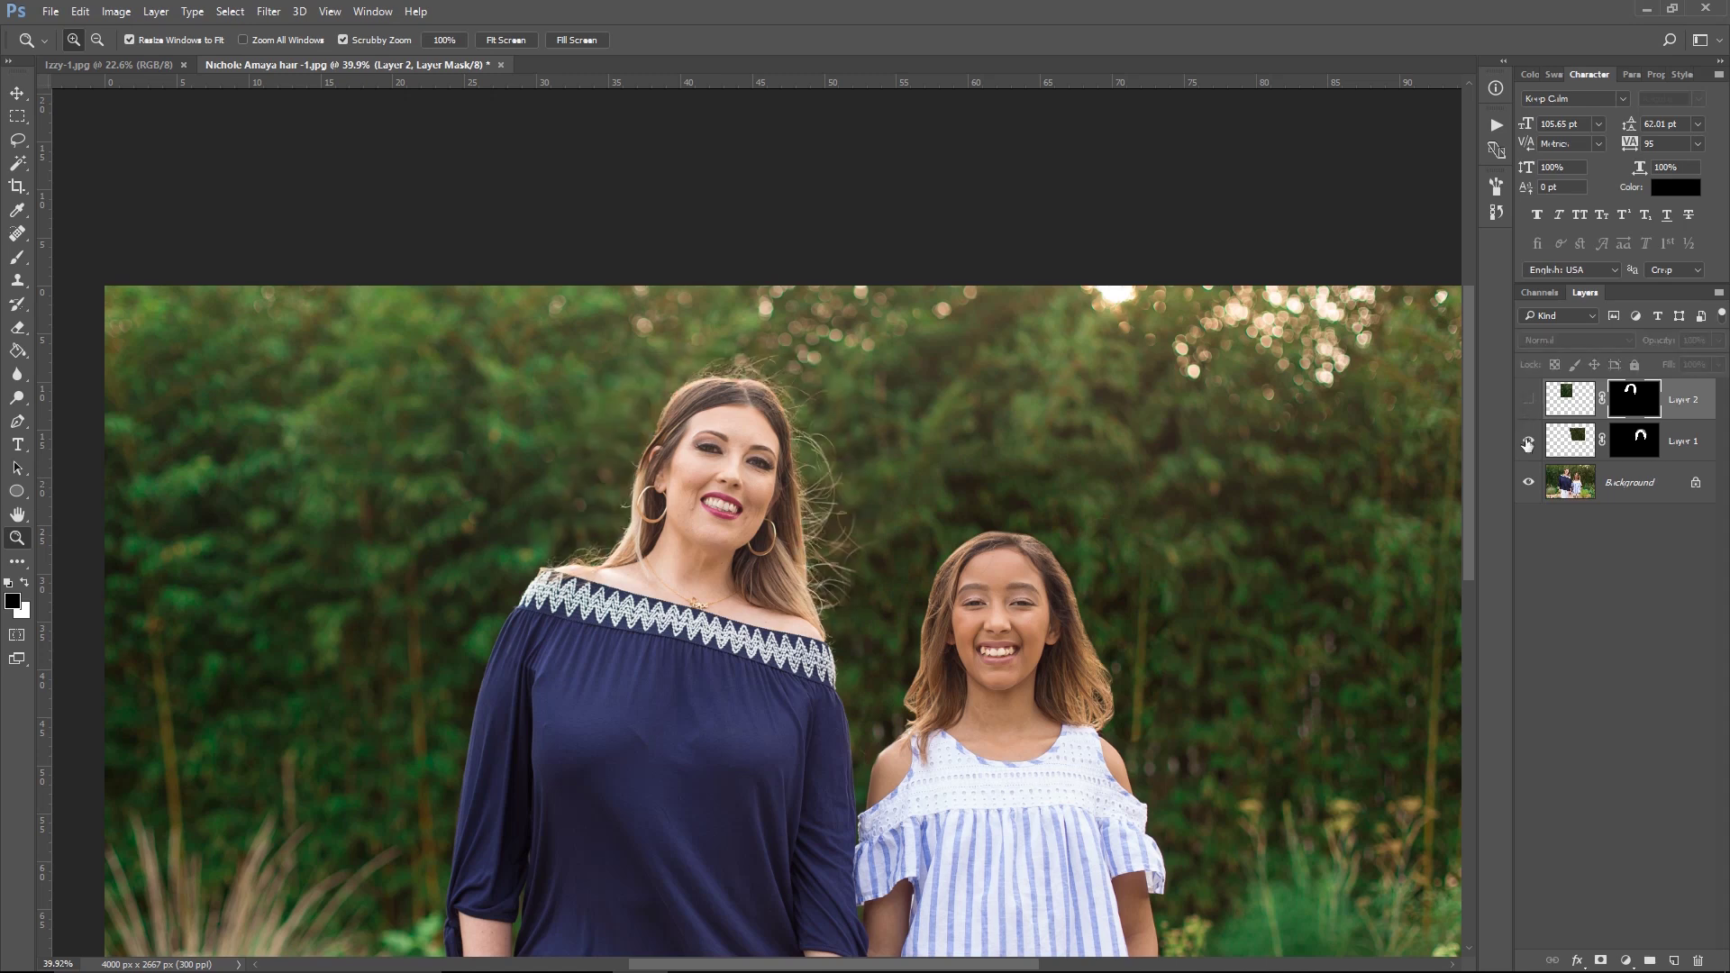
pyautogui.press('m')
pyautogui.moveTo(157, 308); pyautogui.dragTo(501, 616)
pyautogui.click(191, 466)
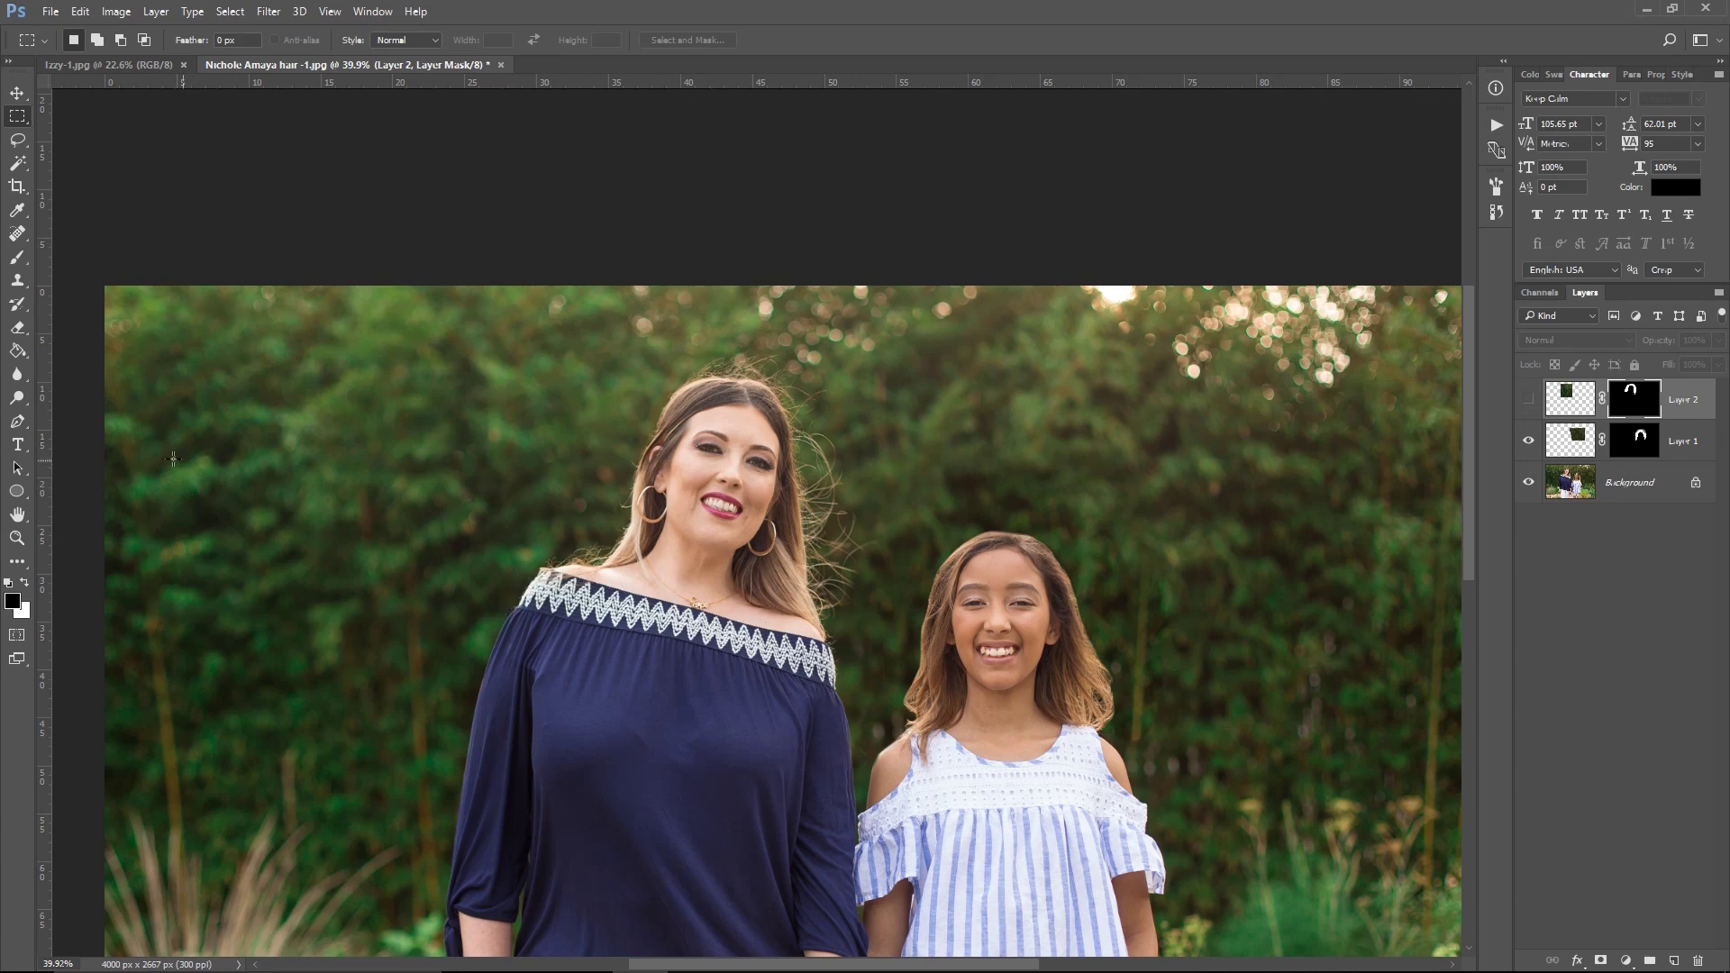
pyautogui.moveTo(191, 466); pyautogui.dragTo(483, 610)
pyautogui.click(718, 647)
pyautogui.scroll(-5, 880, 520)
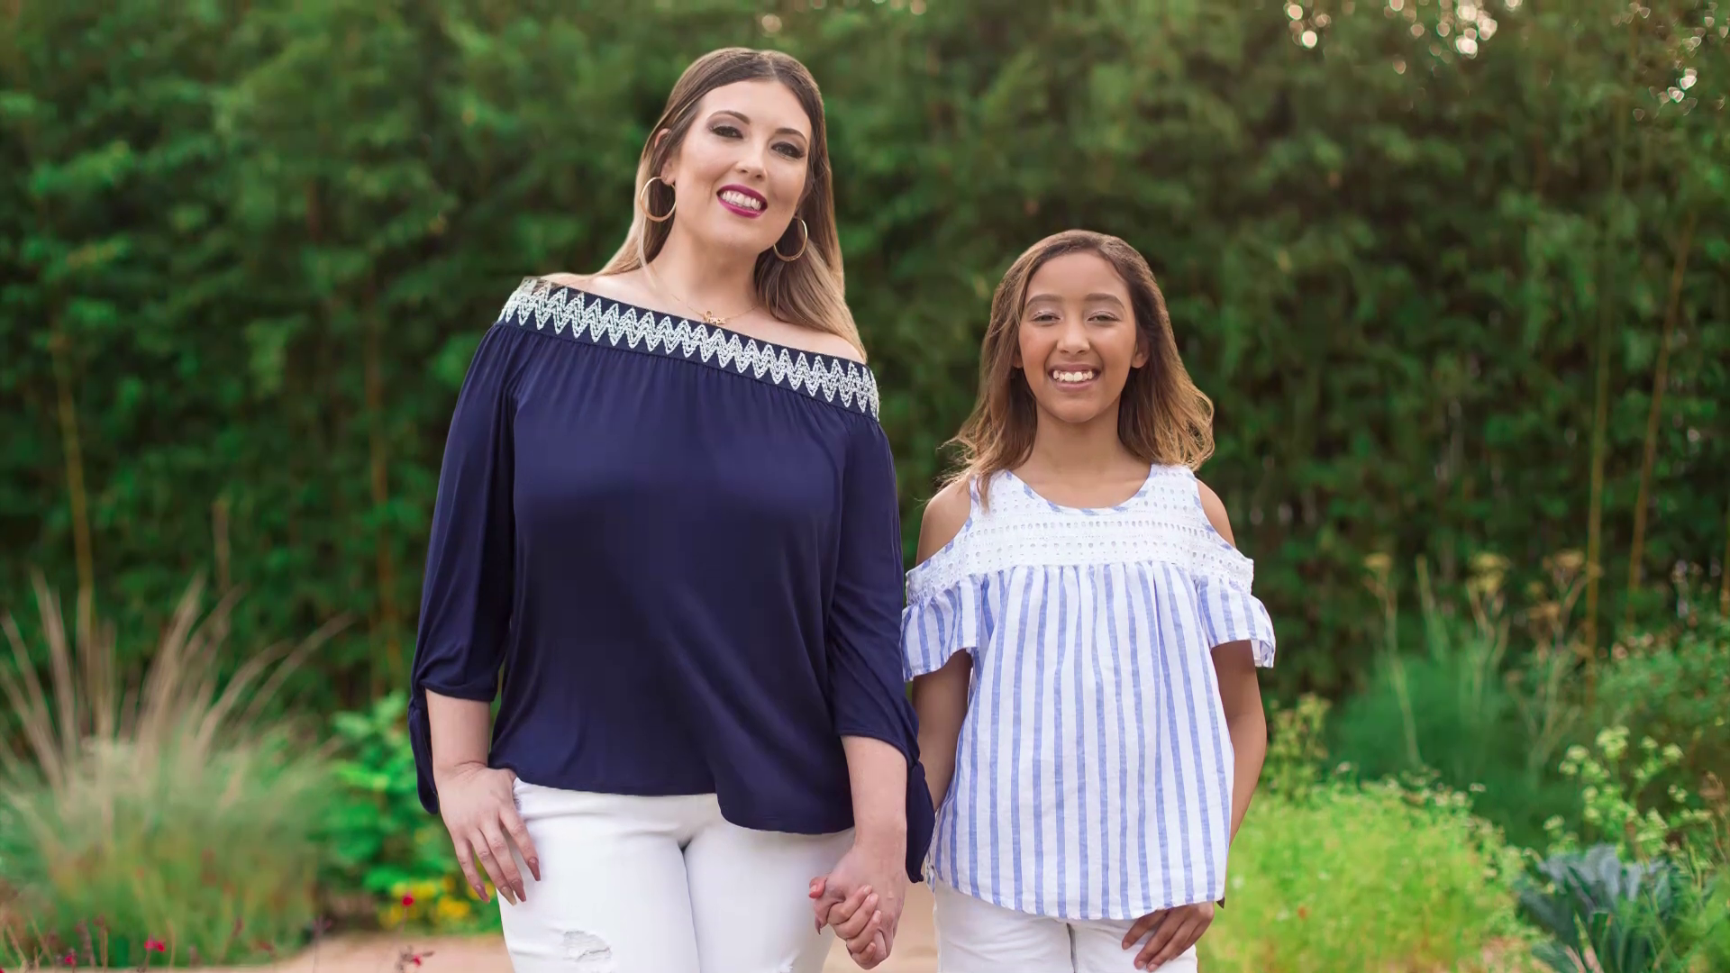